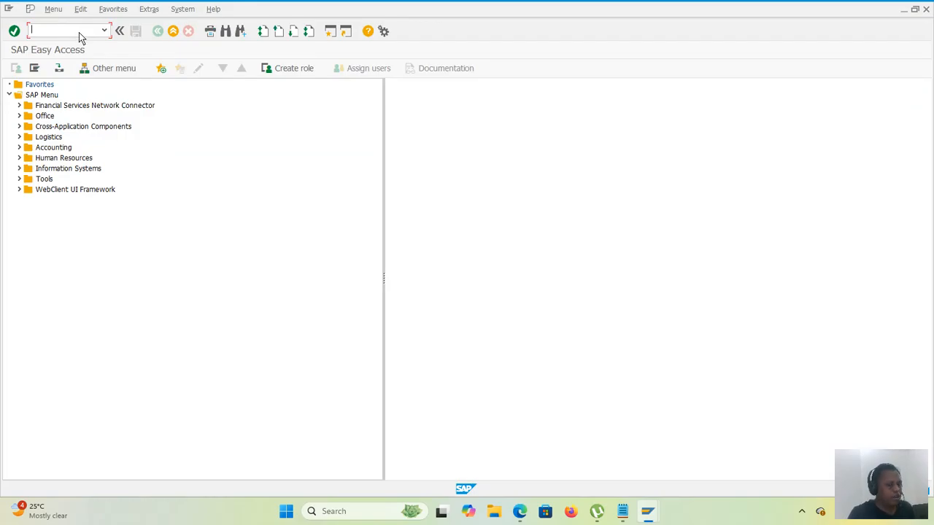
# Step: Run transaction SPRO and display the SAP Reference IMG
pyautogui.write('spro')
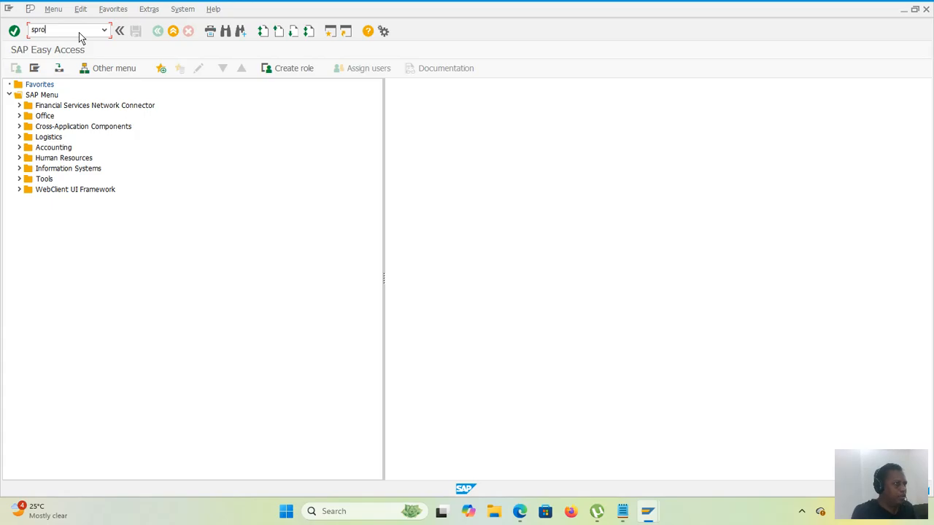
pyautogui.press('Return')
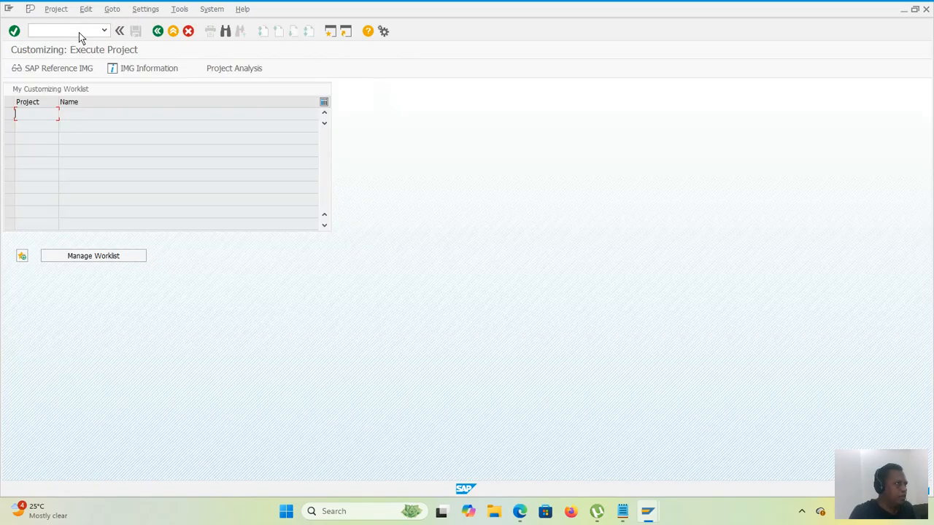
pyautogui.click(61, 72)
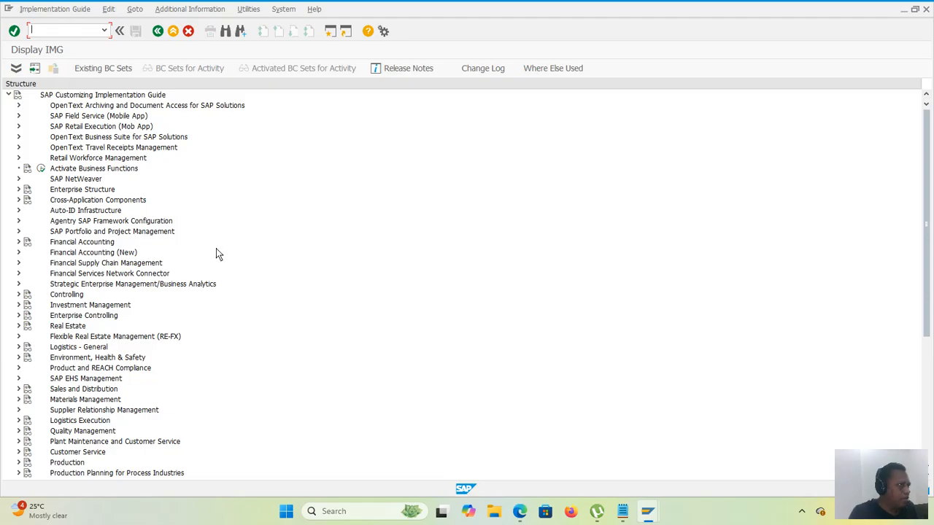
# Step: Execute Define Customer Calendars under Sales and Distribution, Master Data, Business Partners, Customers, Shipping
pyautogui.scroll(-1, 217, 249)
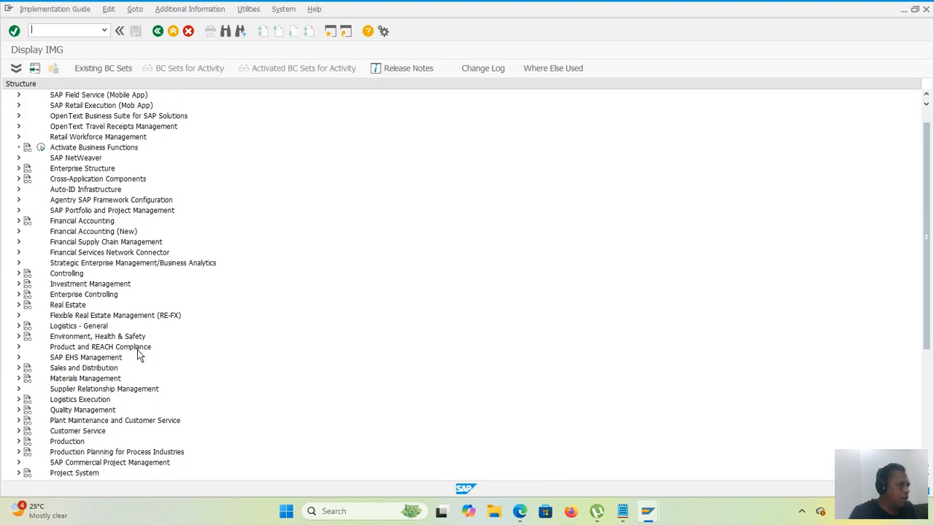
pyautogui.click(16, 368)
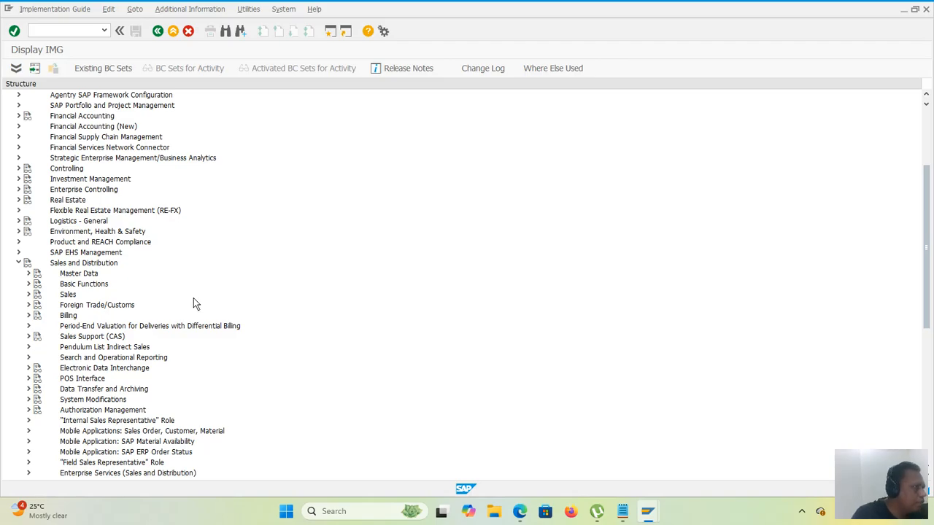
pyautogui.click(28, 273)
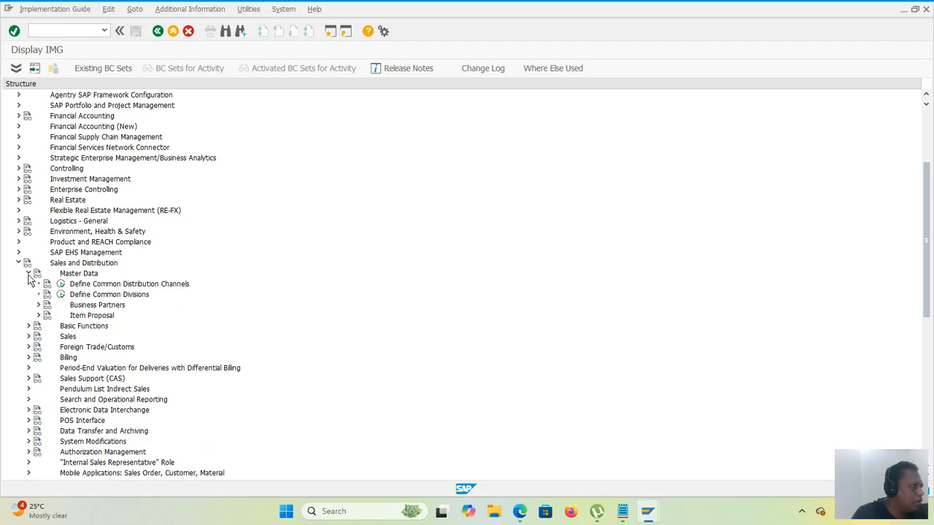
pyautogui.click(39, 305)
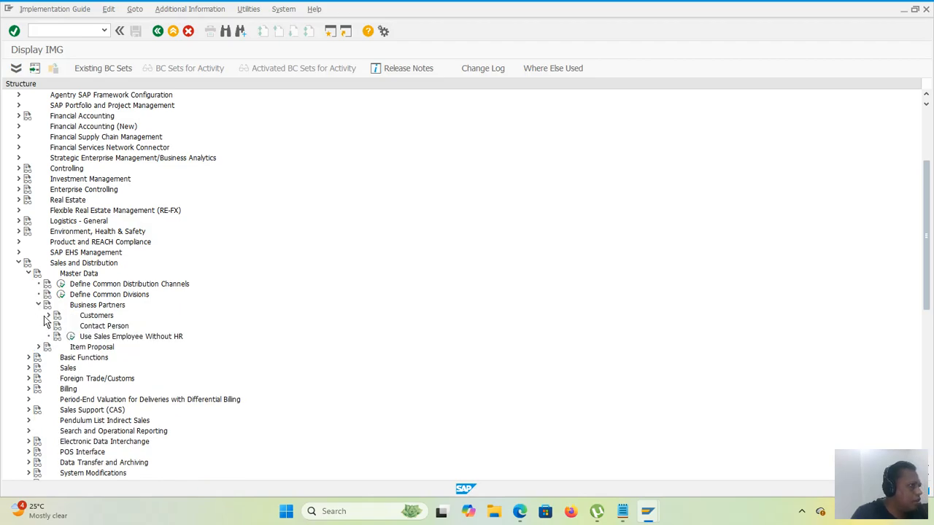
pyautogui.click(47, 316)
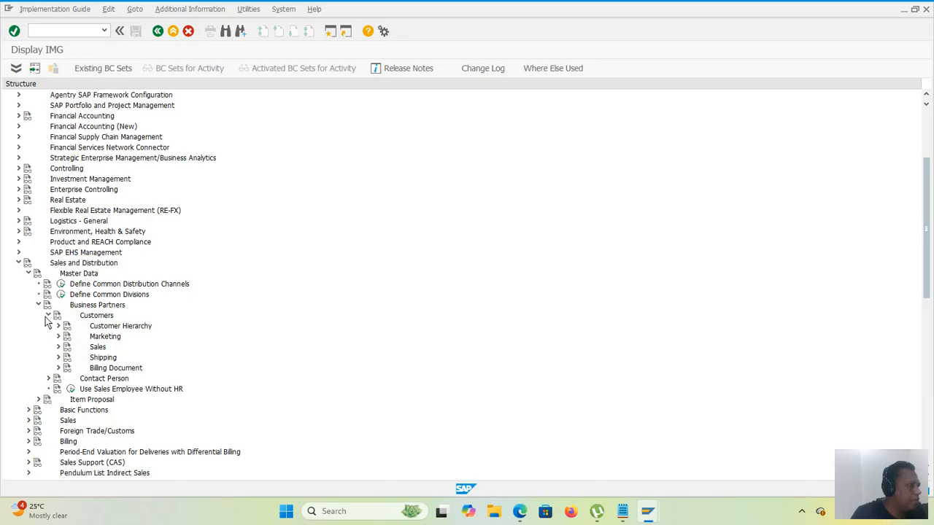
pyautogui.click(58, 357)
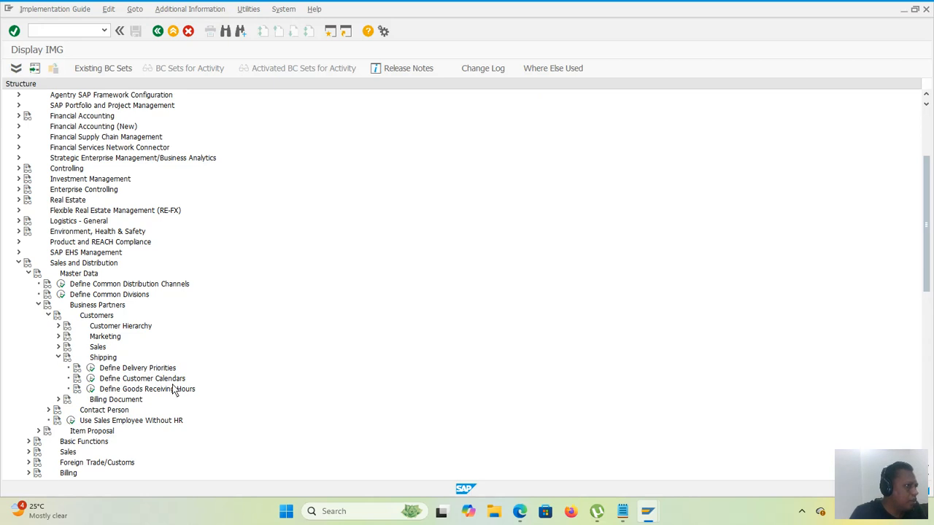
pyautogui.click(91, 379)
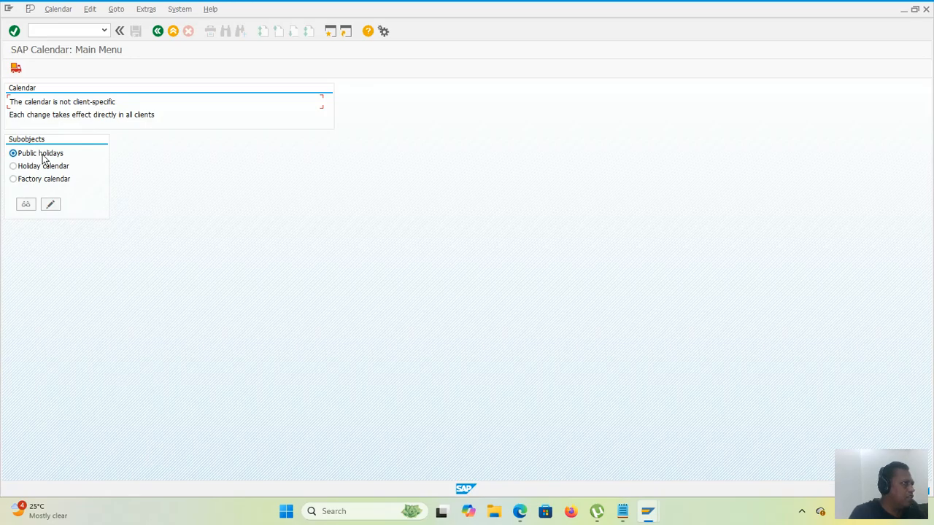
# Step: Open the factory calendars in change mode and start creating a new one
pyautogui.click(40, 183)
pyautogui.click(49, 207)
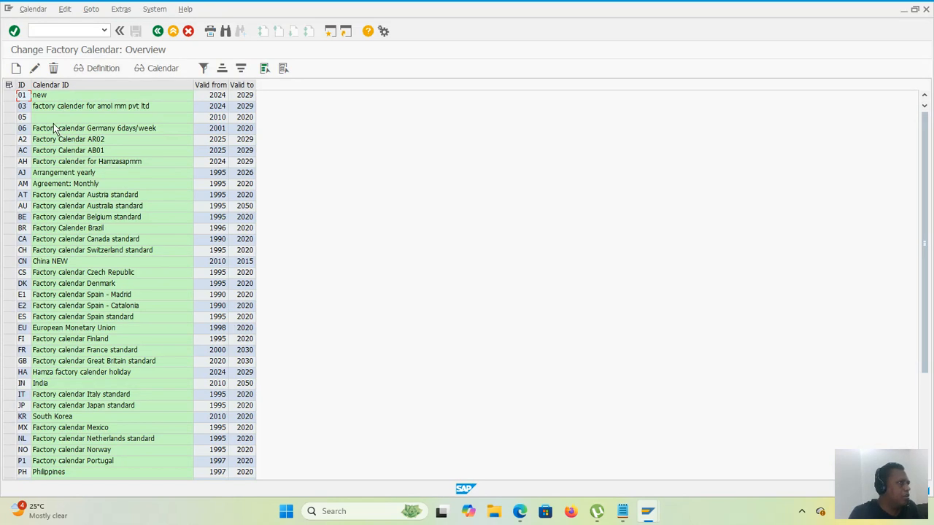
pyautogui.click(16, 69)
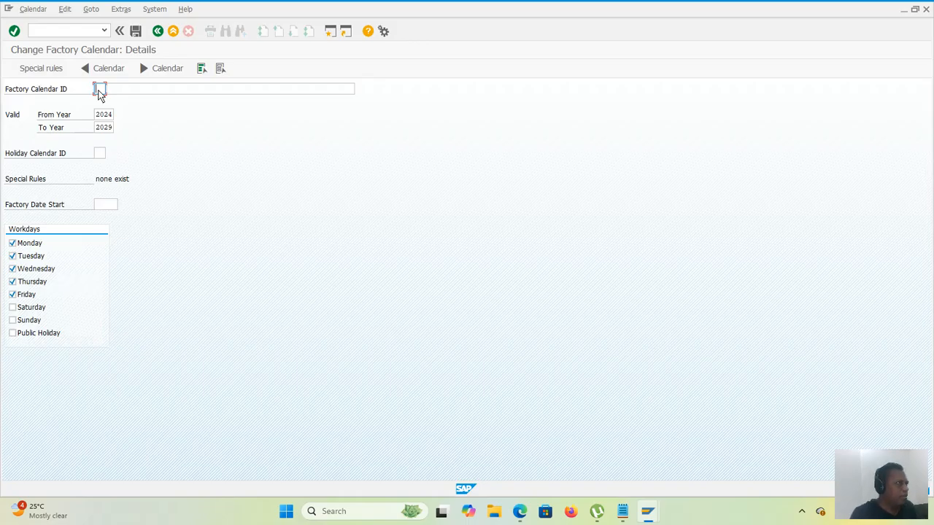
# Step: Give the new factory calendar the ID AX and the description "factory calander for abc"
pyautogui.write('Z')
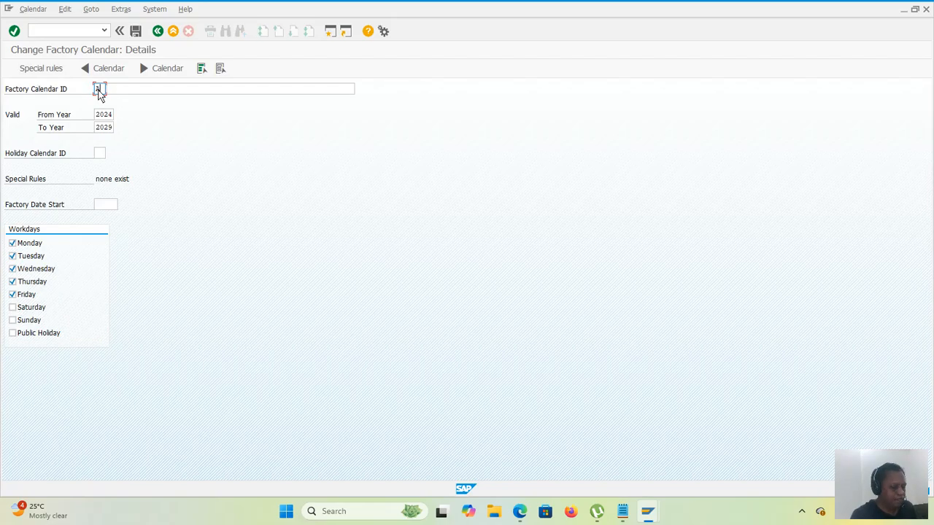
pyautogui.write('X')
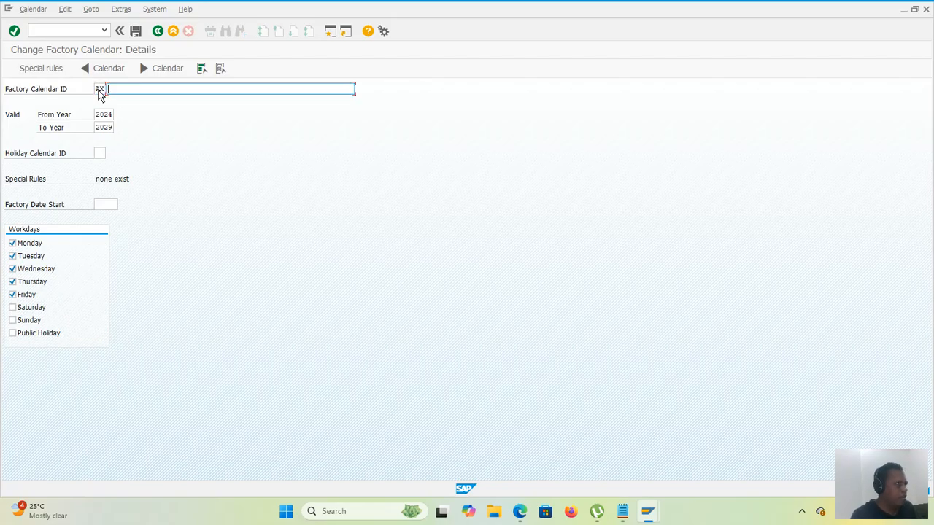
pyautogui.write('fact')
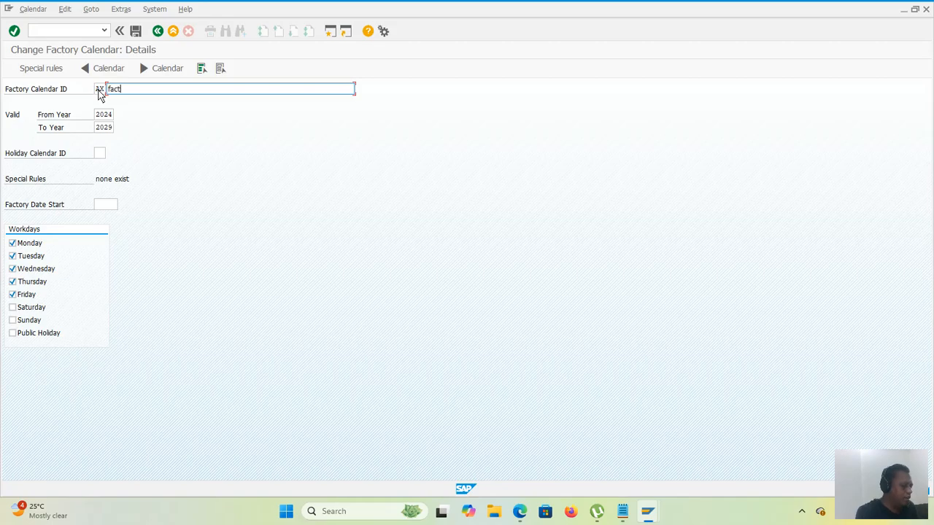
pyautogui.write('ory c')
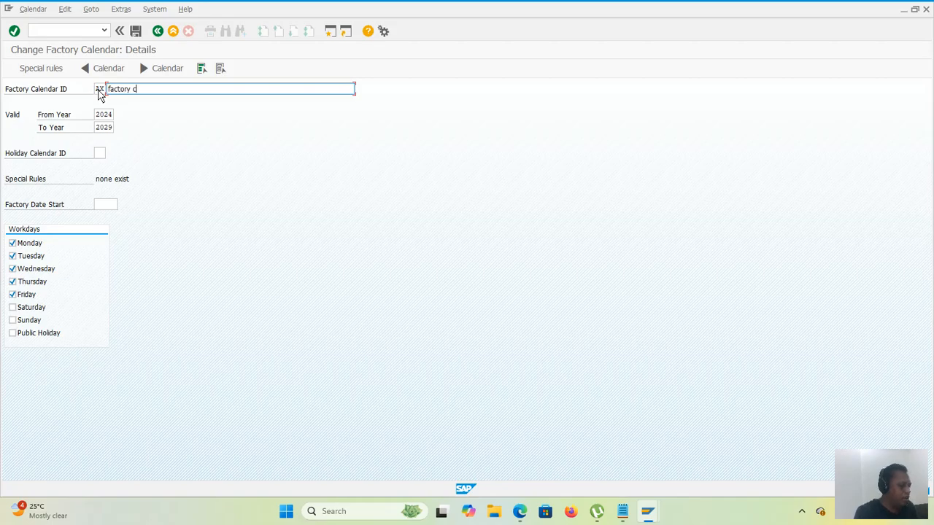
pyautogui.write('alander for ')
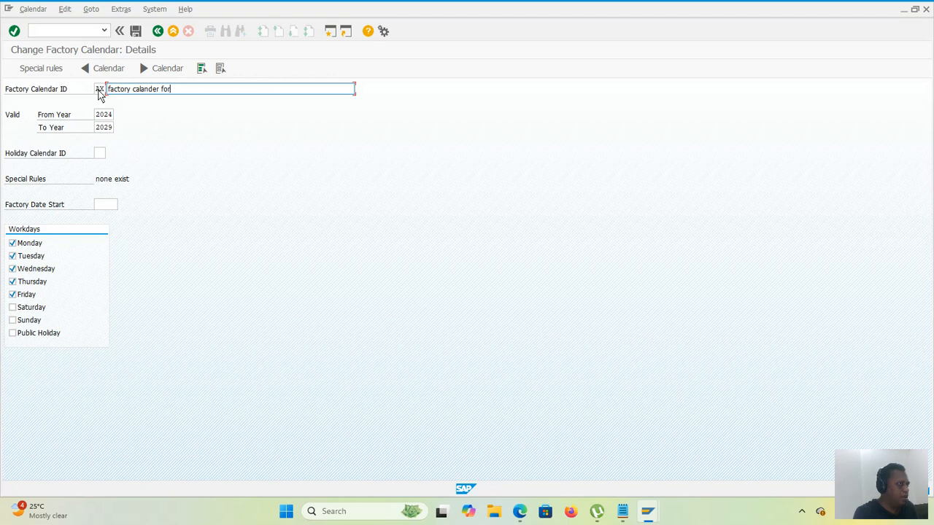
pyautogui.write('abc')
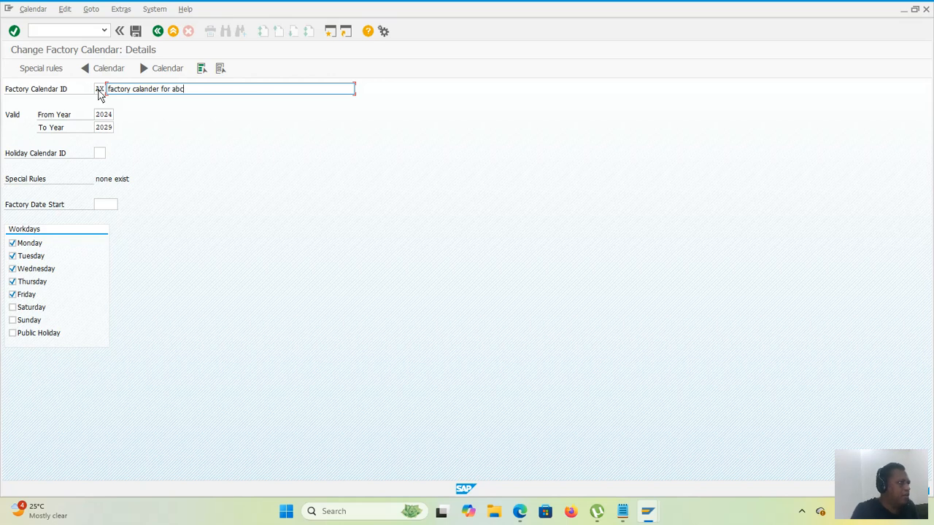
# Step: Assign holiday calendar US, the public holiday calendar for the USA, to the factory calendar
pyautogui.click(102, 155)
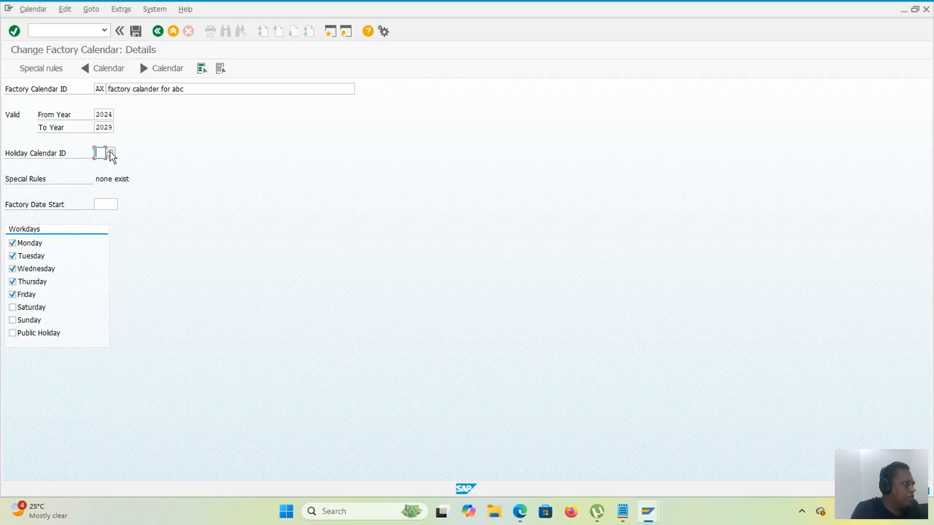
pyautogui.click(110, 154)
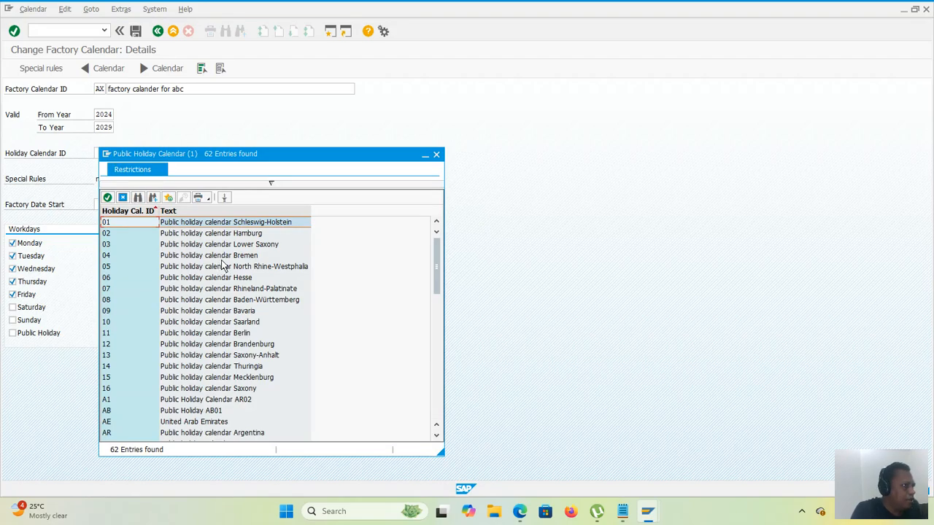
pyautogui.scroll(-3, 223, 267)
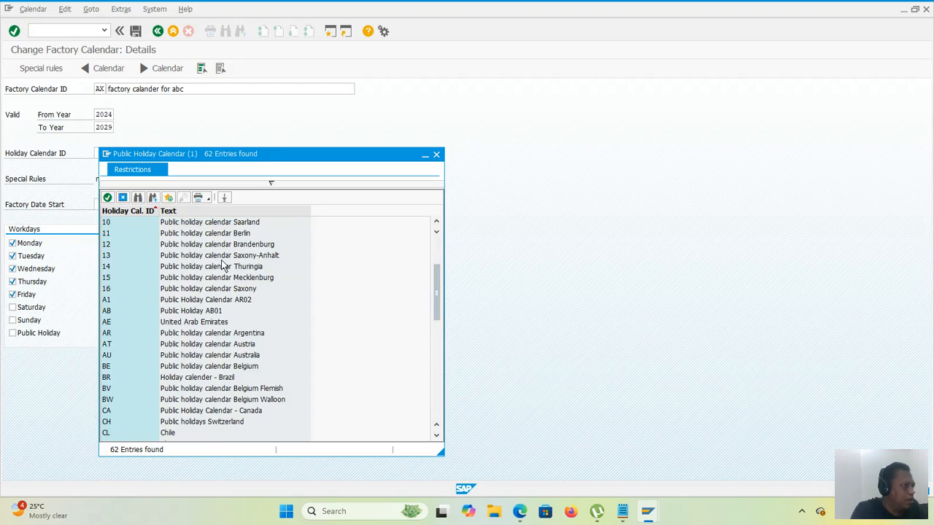
pyautogui.scroll(-5, 223, 266)
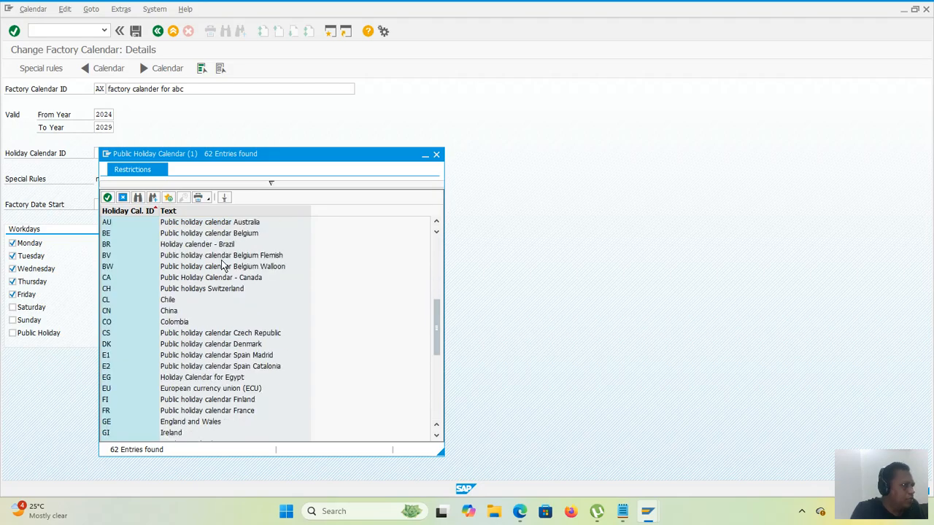
pyautogui.scroll(-6, 222, 266)
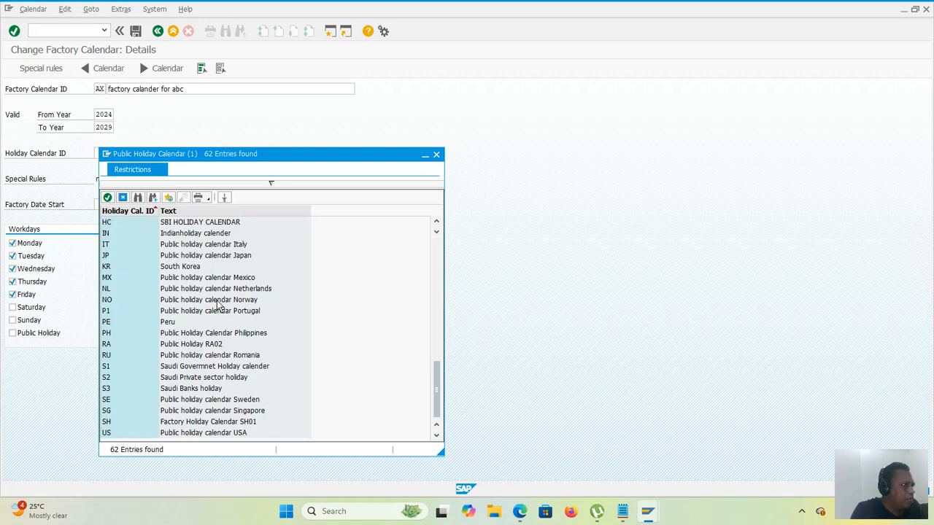
pyautogui.doubleClick(115, 435)
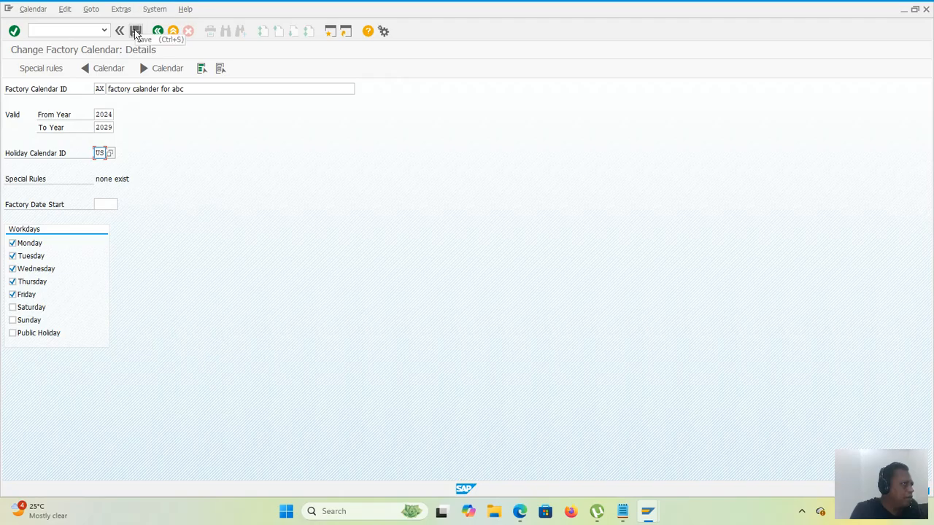
# Step: Save factory calendar AX, accept the transport notice and return to the implementation guide structure
pyautogui.click(135, 33)
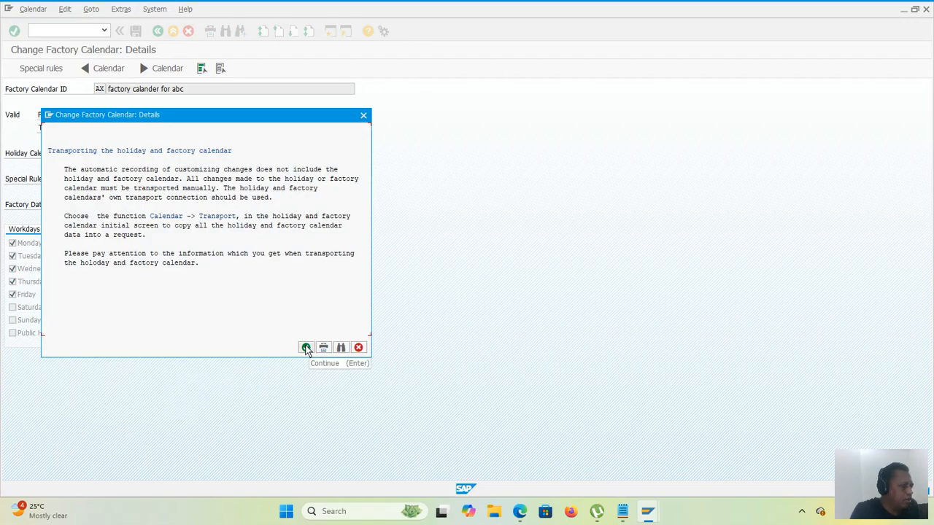
pyautogui.click(306, 348)
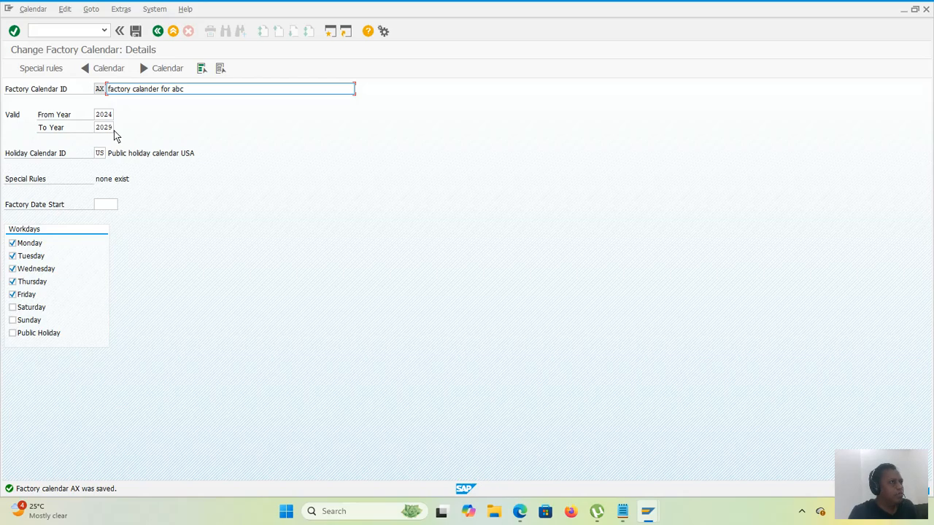
pyautogui.click(159, 31)
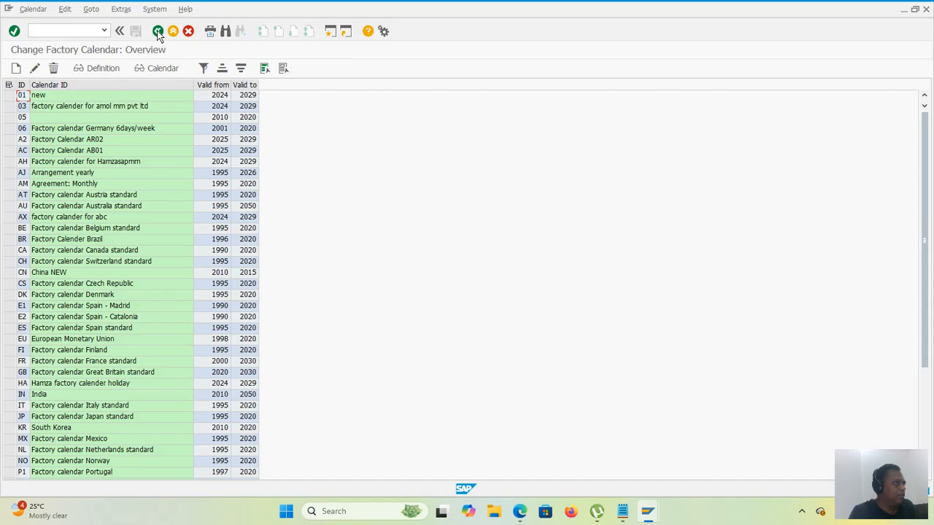
pyautogui.click(159, 31)
pyautogui.click(158, 31)
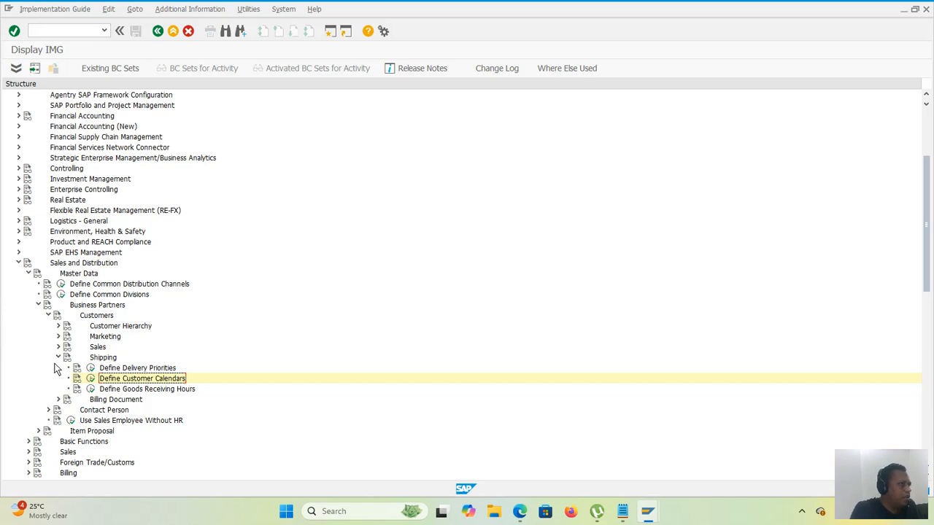
# Step: Collapse the Customers, Business Partners, Master Data and Sales and Distribution nodes of the implementation guide
pyautogui.click(47, 316)
pyautogui.click(38, 306)
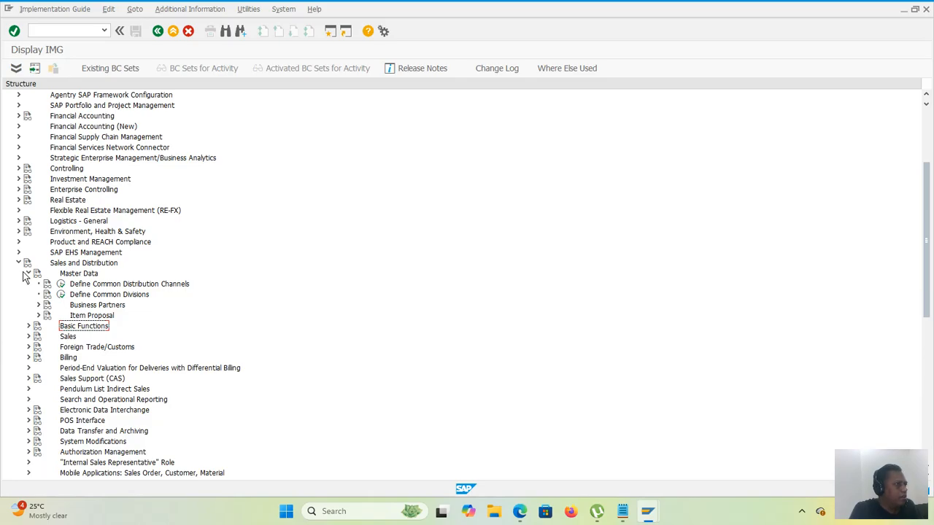
pyautogui.click(28, 274)
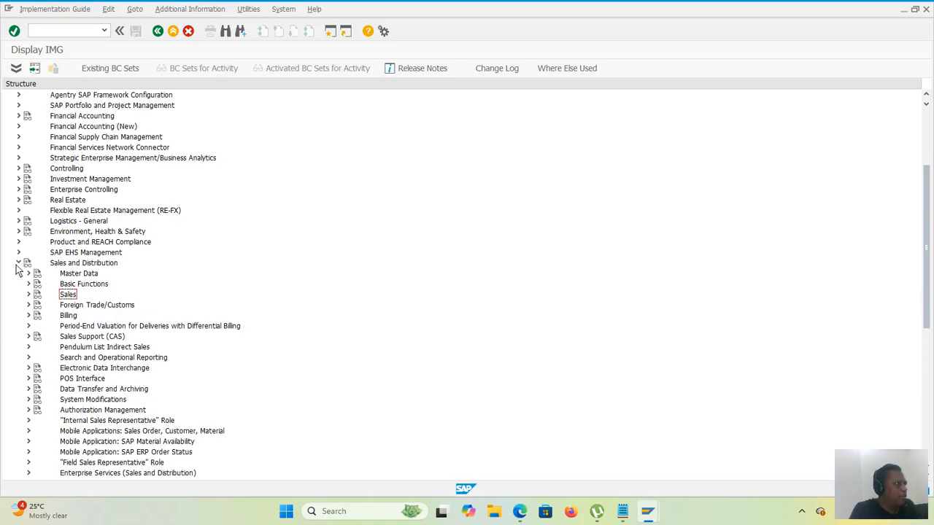
pyautogui.click(18, 264)
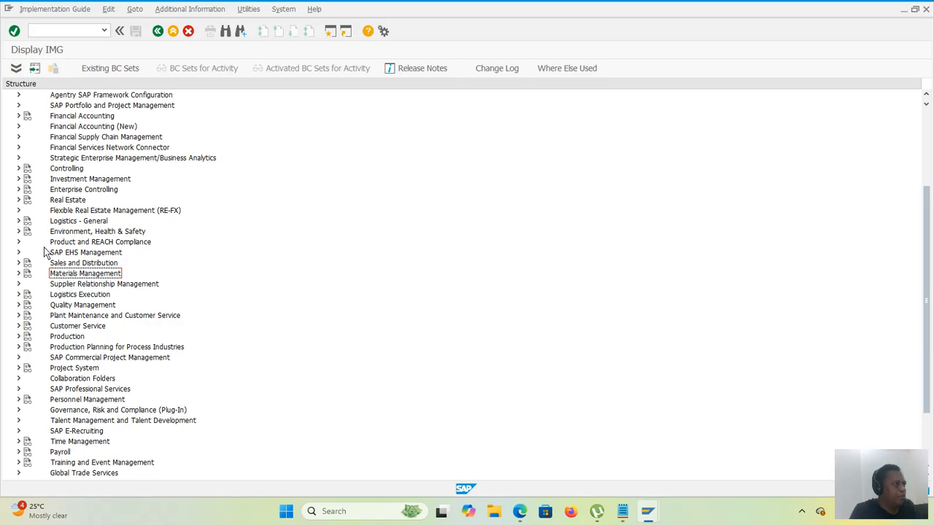
# Step: Expand Enterprise Structure in the implementation guide together with its Definition and Assignment nodes
pyautogui.scroll(2, 51, 292)
pyautogui.scroll(4, 51, 292)
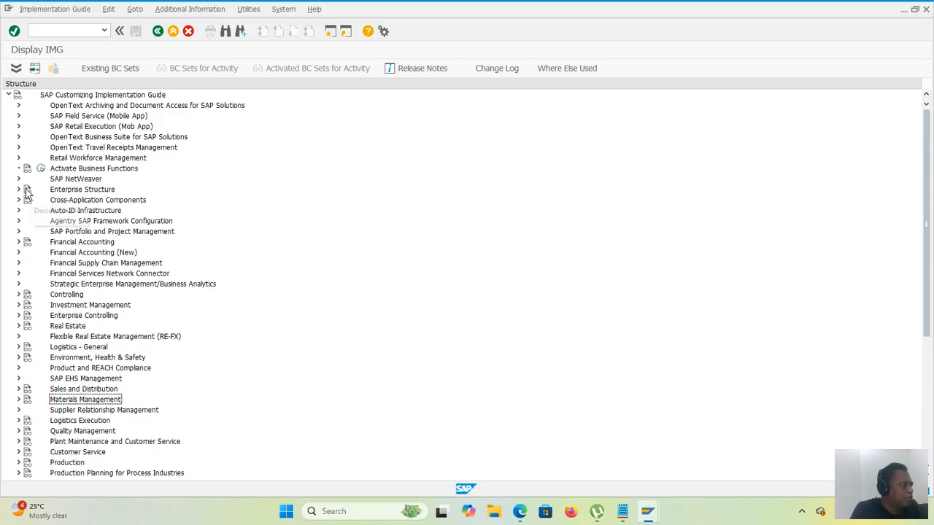
pyautogui.click(19, 190)
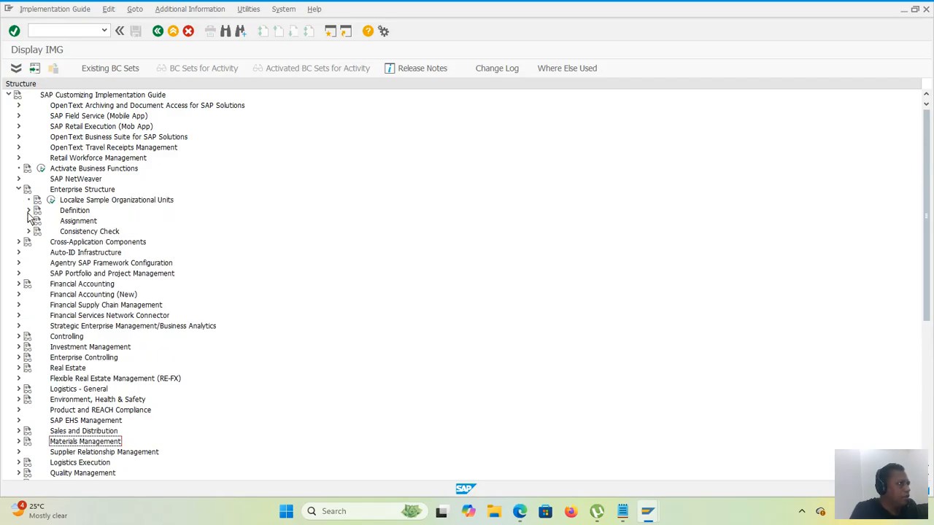
pyautogui.click(28, 210)
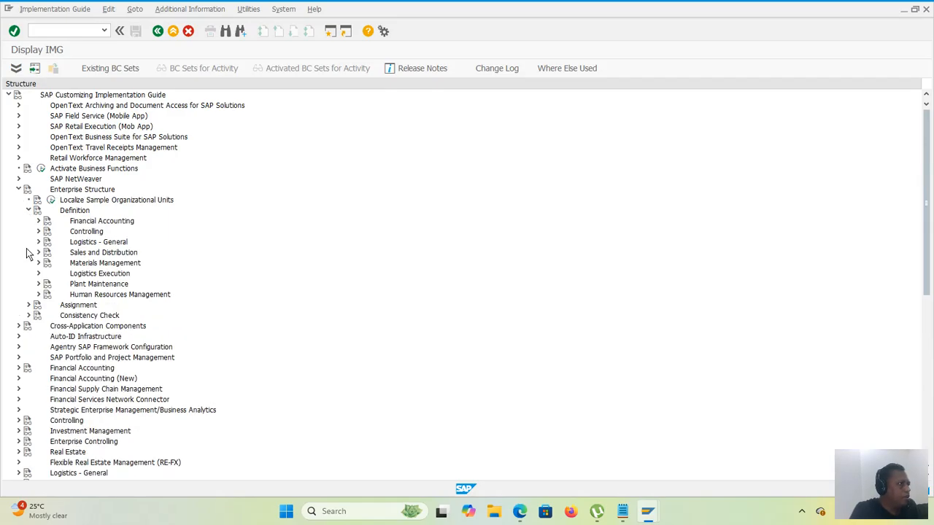
pyautogui.click(29, 305)
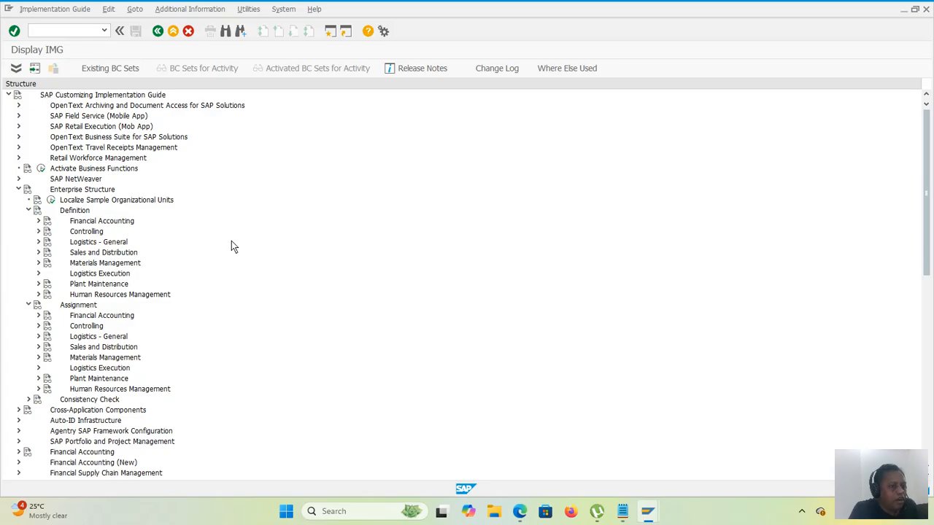
# Step: Open the Define Plant activity under Logistics - General in the enterprise structure's Definition node and start a new plant entry
pyautogui.click(39, 242)
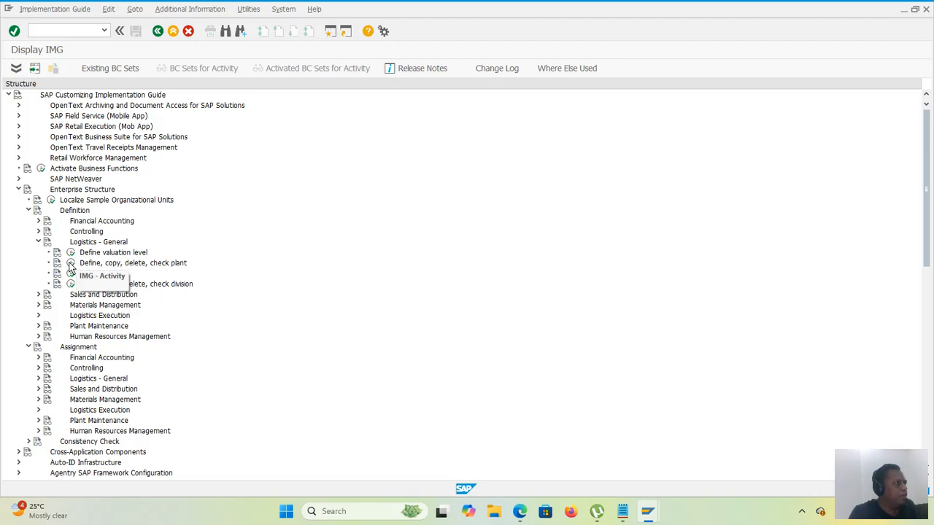
pyautogui.click(70, 264)
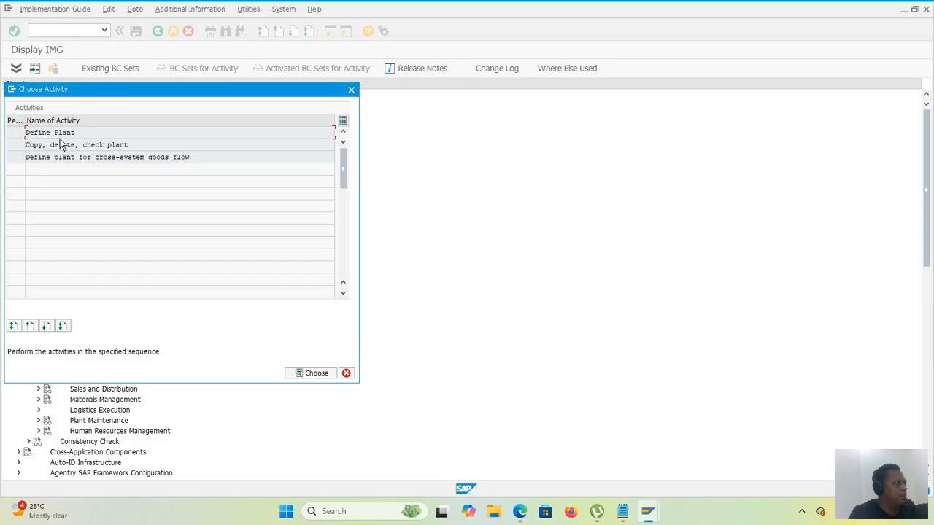
pyautogui.doubleClick(64, 135)
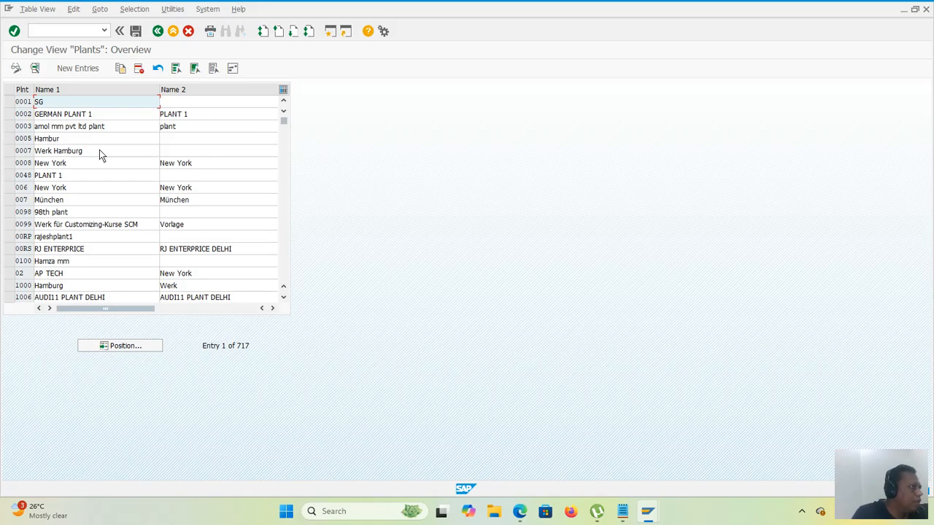
pyautogui.click(74, 68)
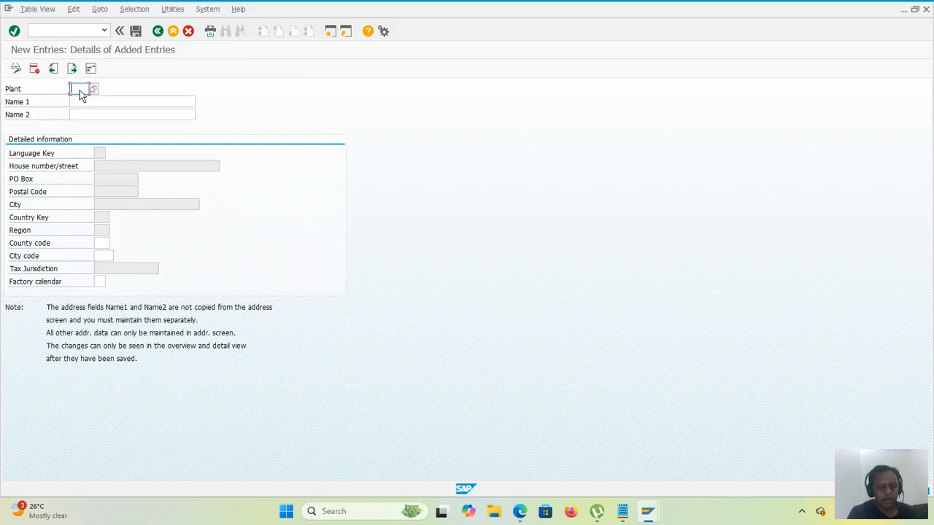
# Step: Enter plant code 5010 and set its Name 1 to "plant 5010 for abc pvt ltd"
pyautogui.write('0')
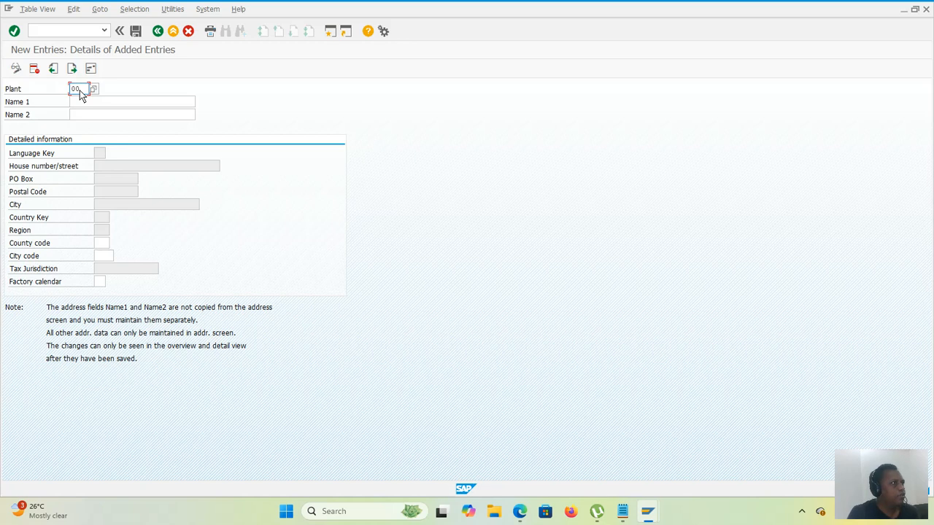
pyautogui.write('004')
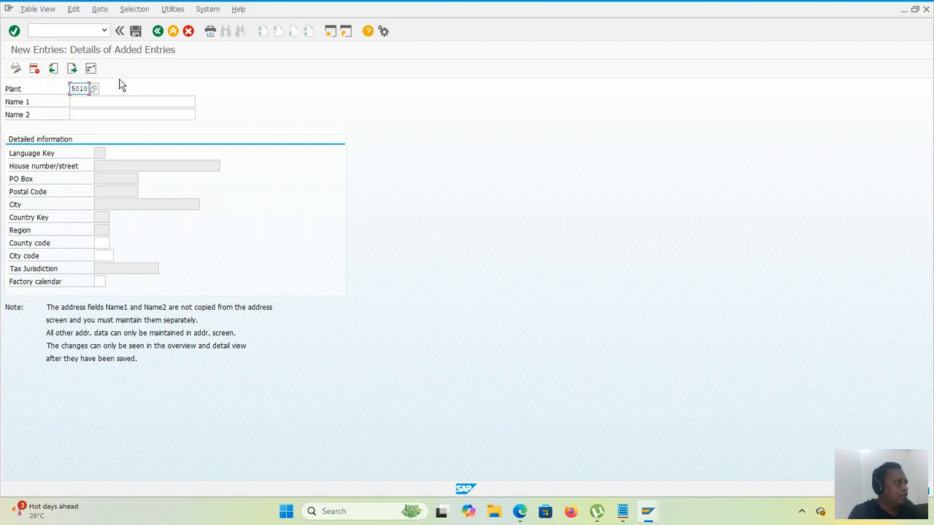
pyautogui.click(124, 103)
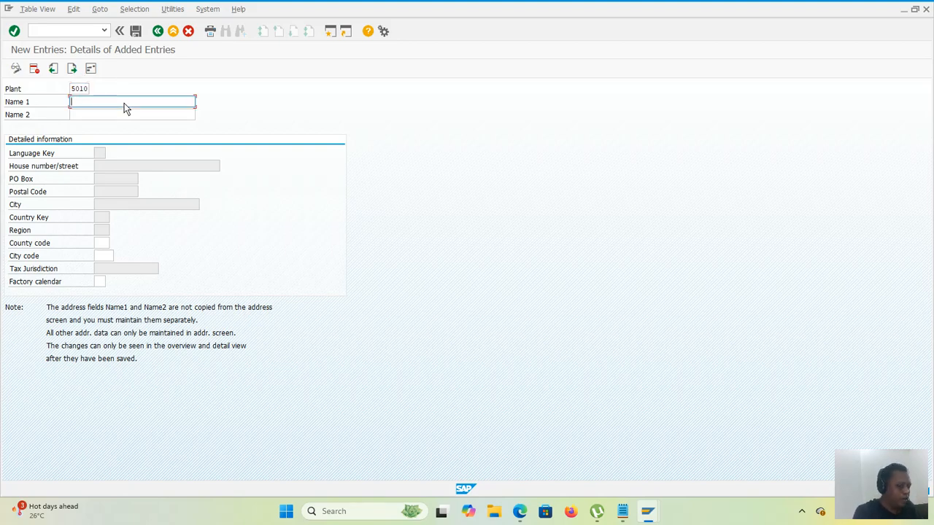
pyautogui.write('plant 5010 for abc pvt lt')
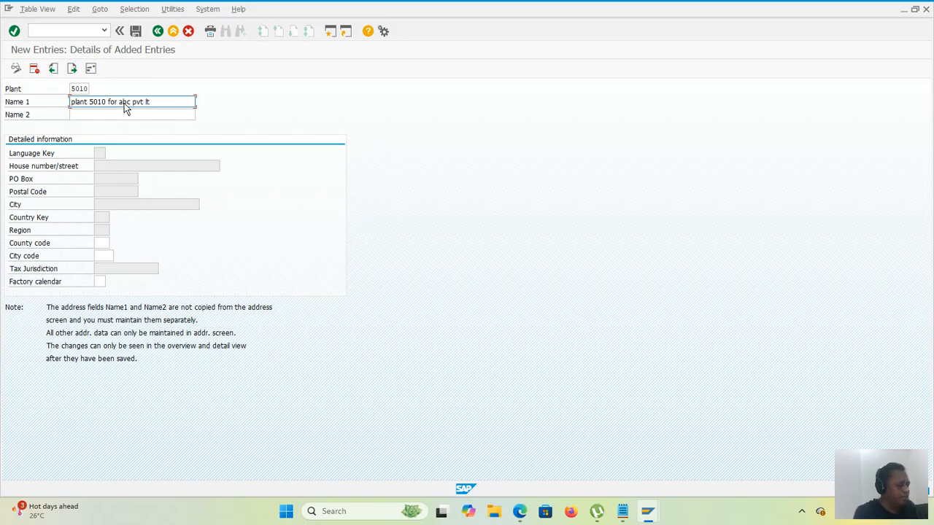
pyautogui.write('d')
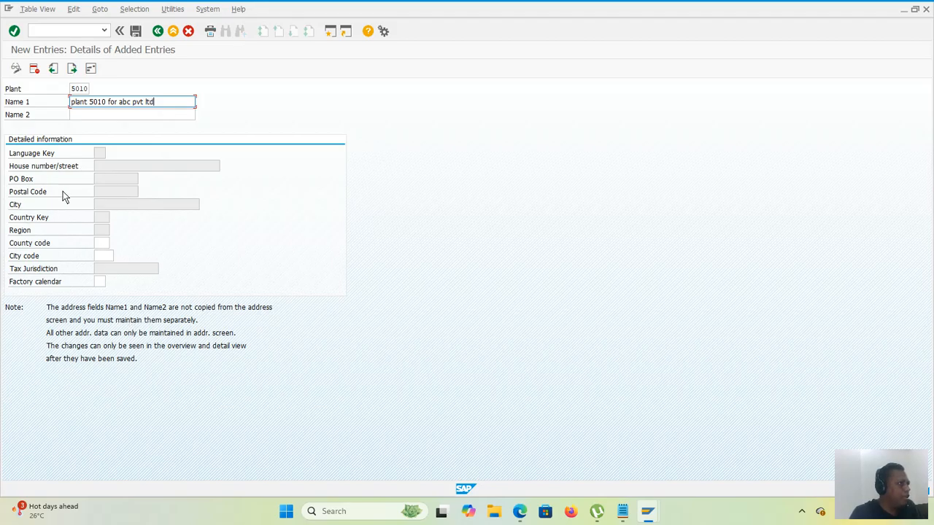
# Step: Open the plant's address data, set the title to Company and enter the name "plant abc pvt ltd"
pyautogui.click(92, 72)
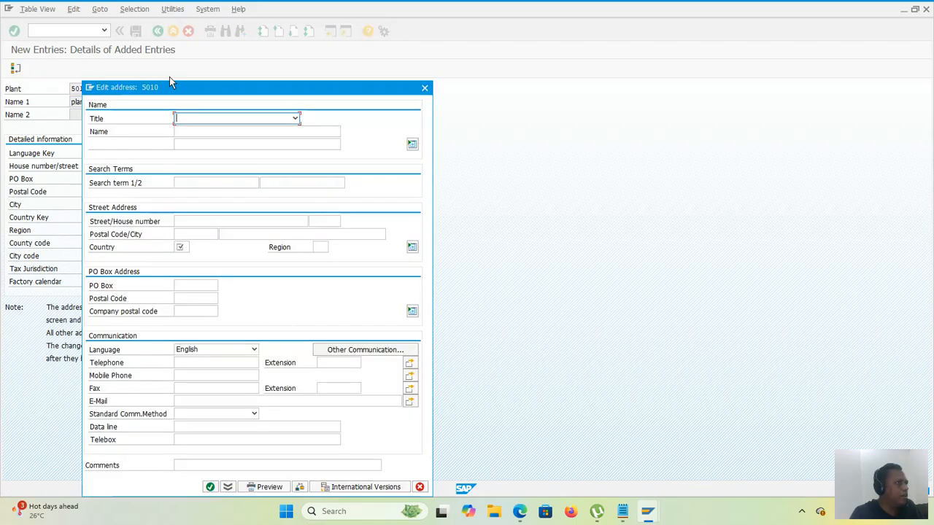
pyautogui.click(220, 121)
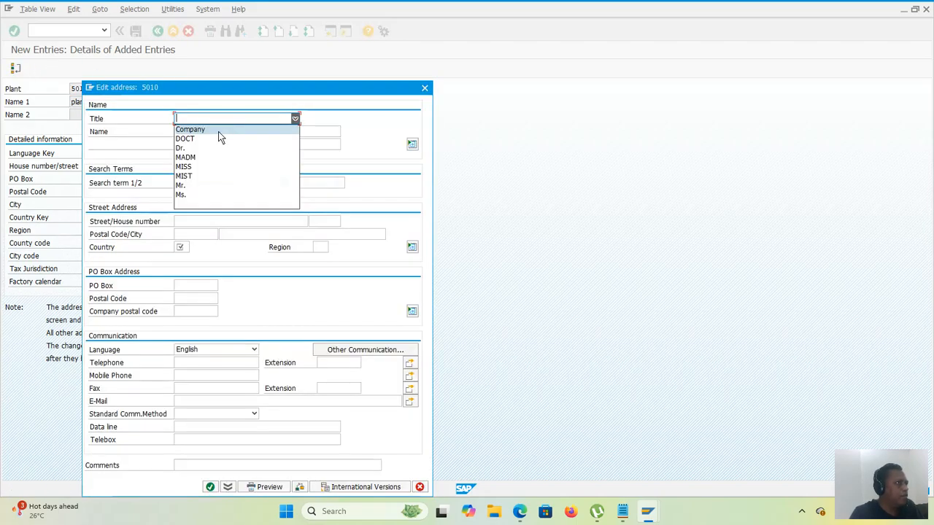
pyautogui.click(218, 131)
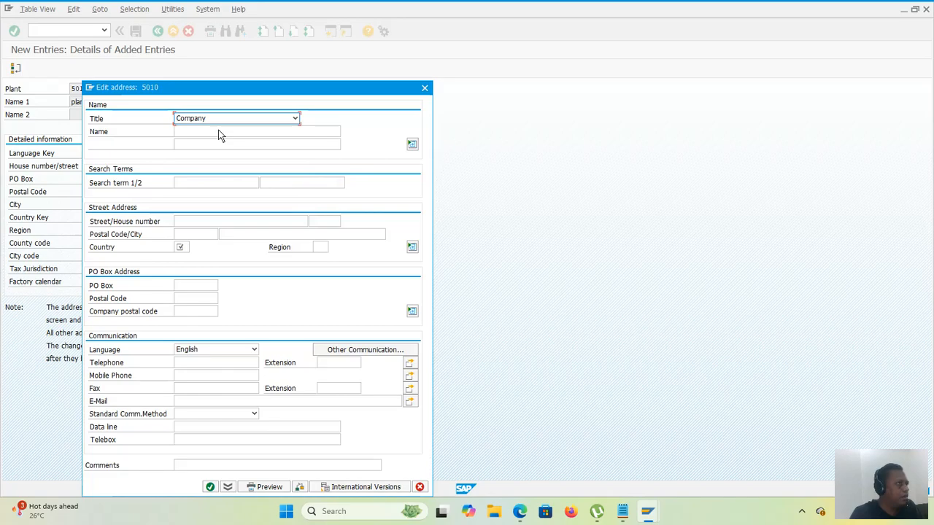
pyautogui.click(218, 133)
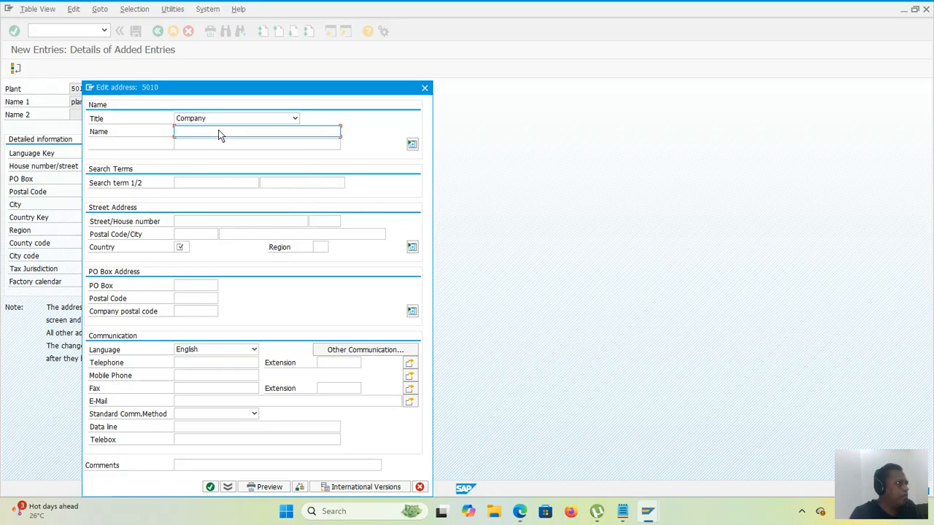
pyautogui.write('pla')
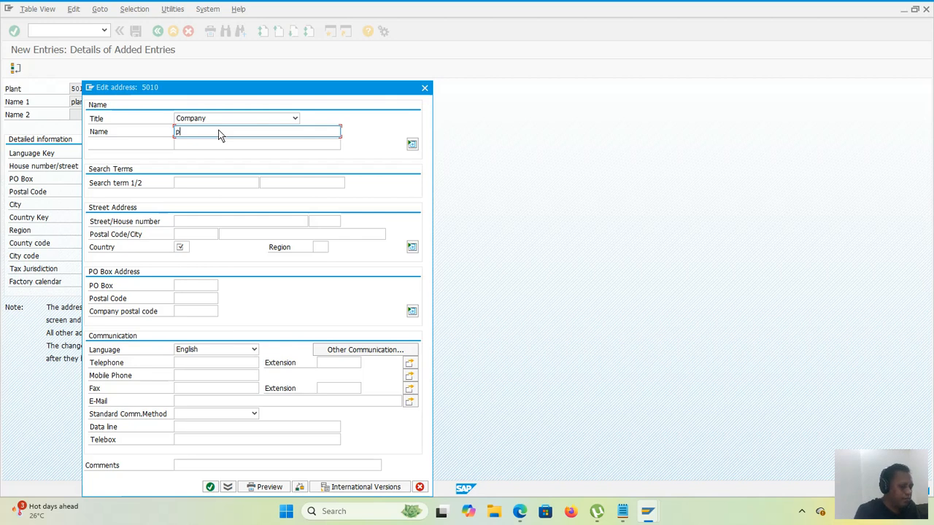
pyautogui.write('nt a')
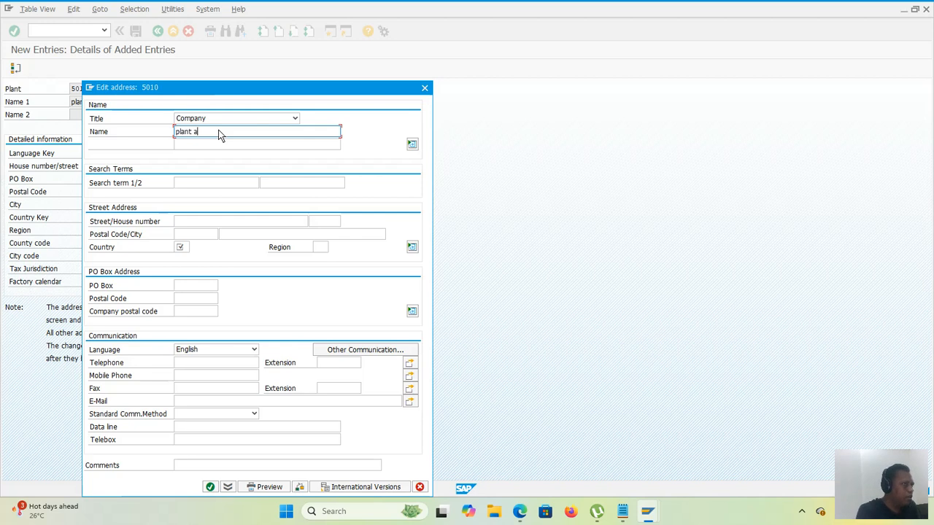
pyautogui.write('bc pvt ltd')
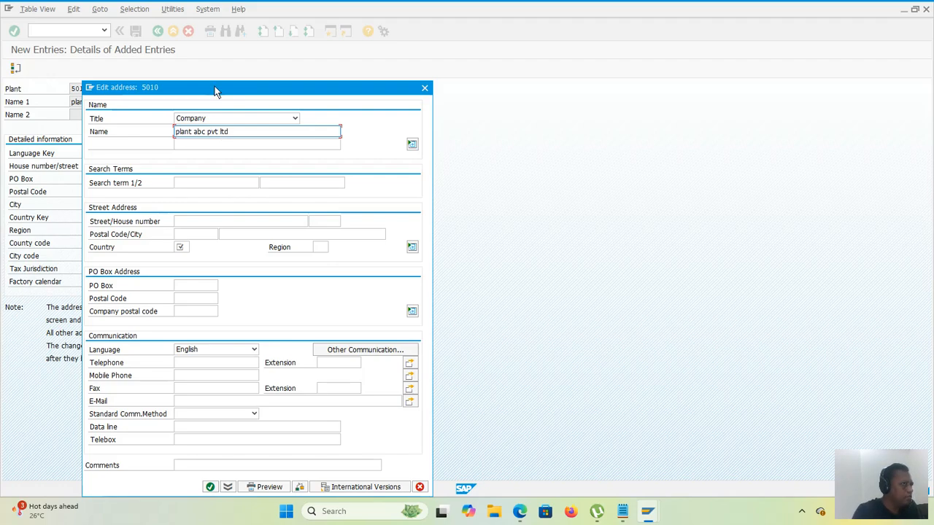
# Step: Change the name in the plant's address to "plant 5010 abc pvt ltd"
pyautogui.moveTo(215, 86); pyautogui.dragTo(217, 134)
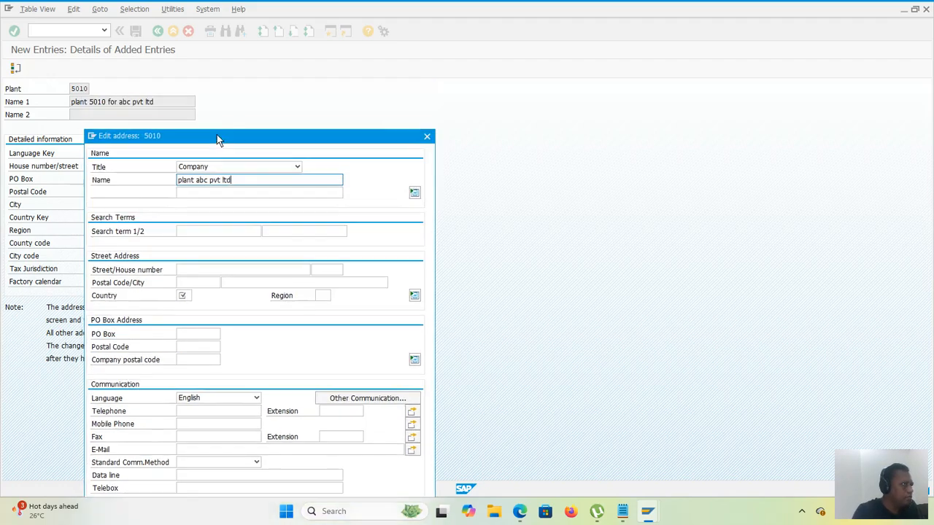
pyautogui.click(194, 180)
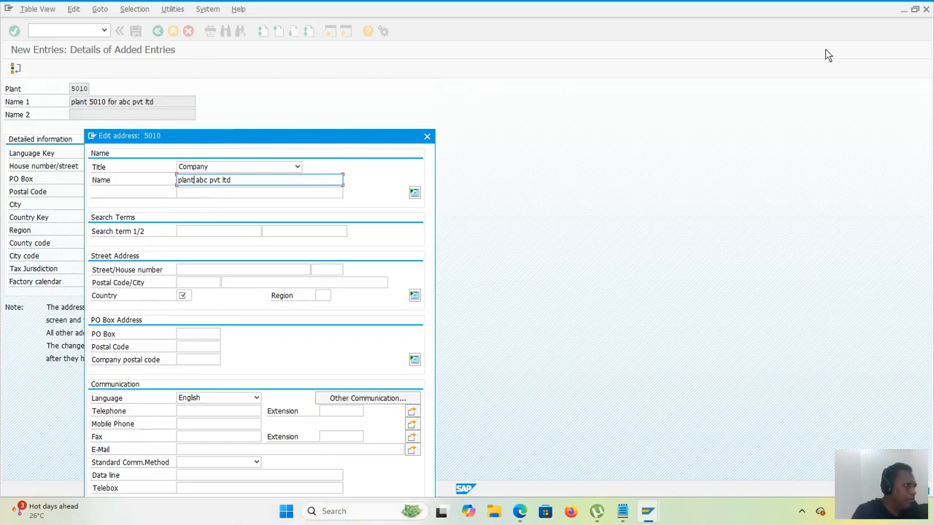
pyautogui.write('501')
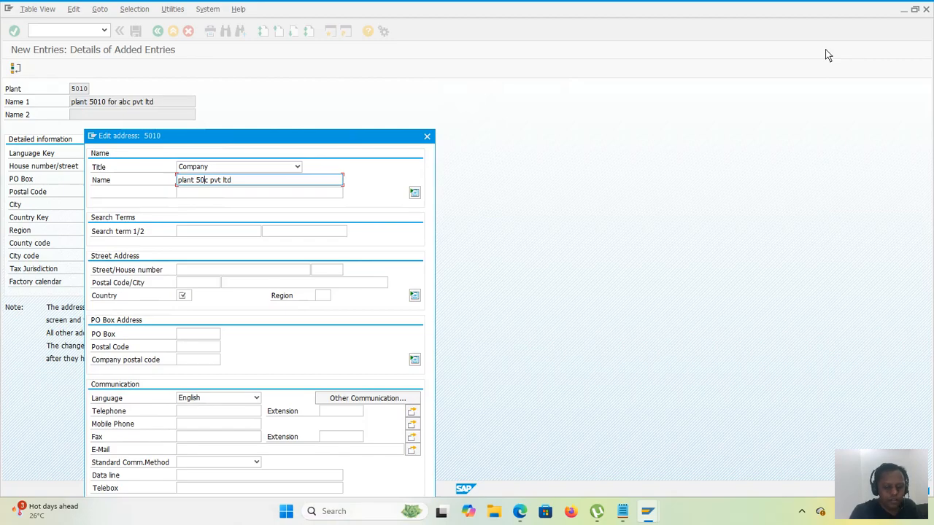
pyautogui.write('0')
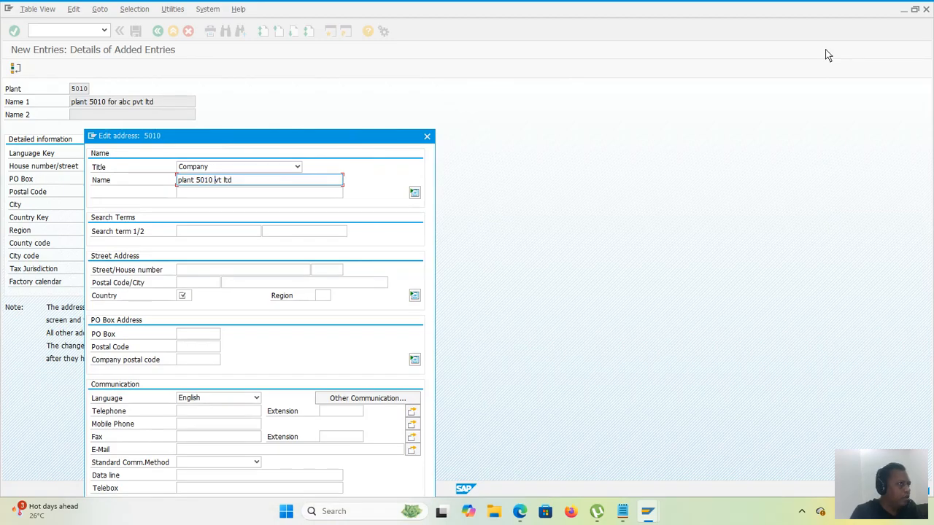
pyautogui.write(' abc pvy')
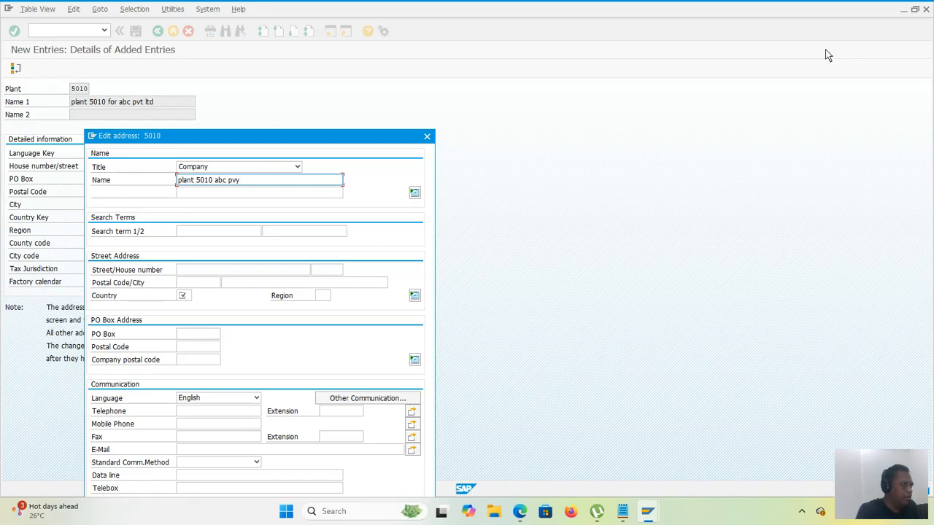
pyautogui.press('BackSpace')
pyautogui.write('t ltd')
# Step: Set the address search terms to 5010 and abc
pyautogui.click(249, 233)
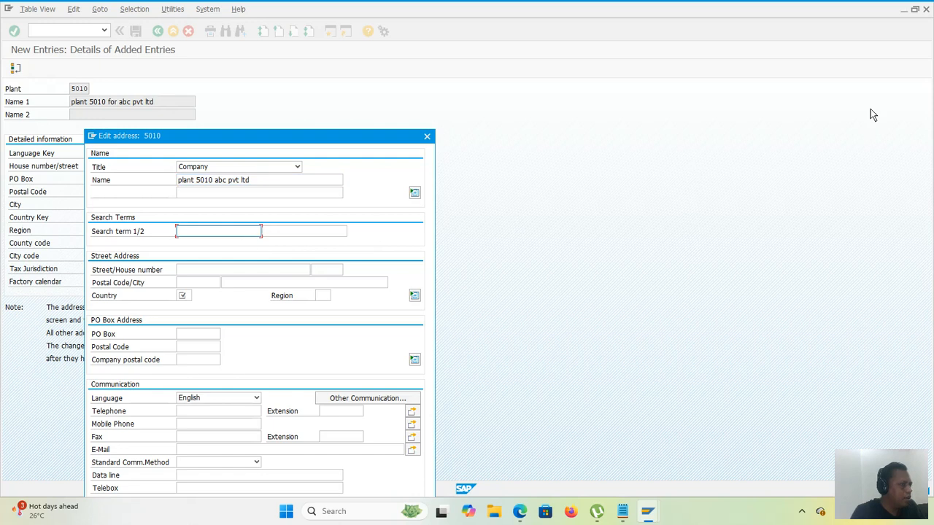
pyautogui.write('ac')
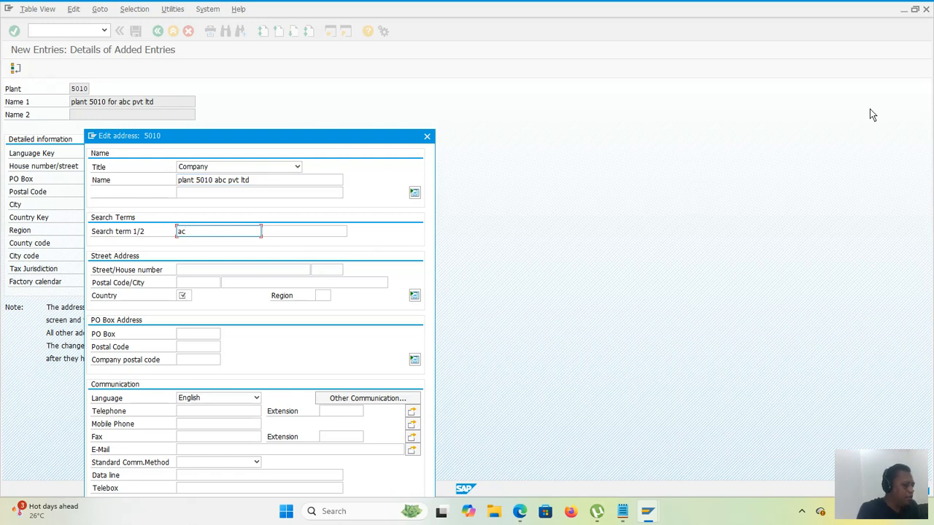
pyautogui.press('BackSpace')
pyautogui.press('BackSpace')
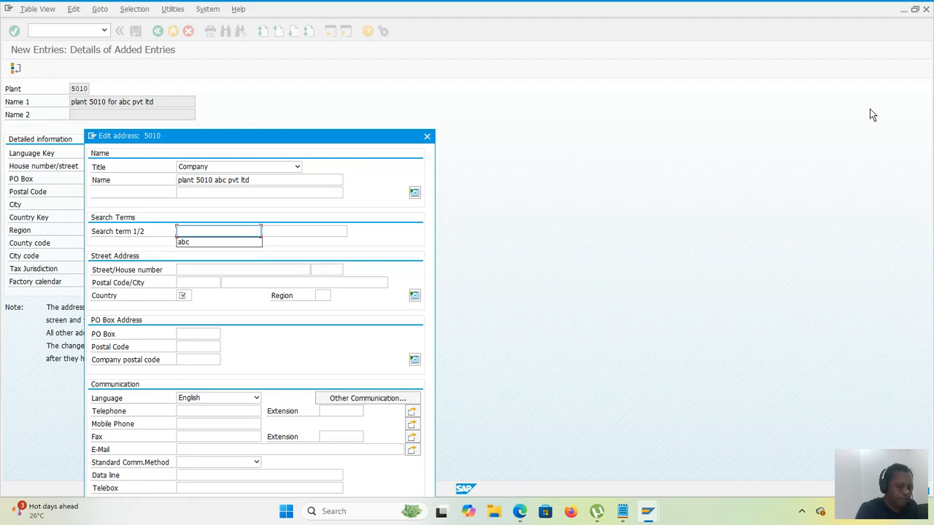
pyautogui.write('50')
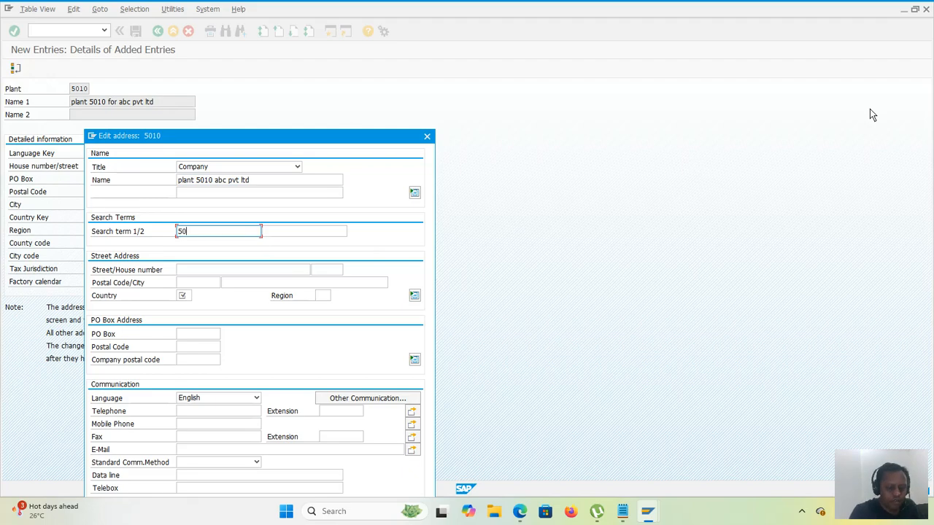
pyautogui.write('10')
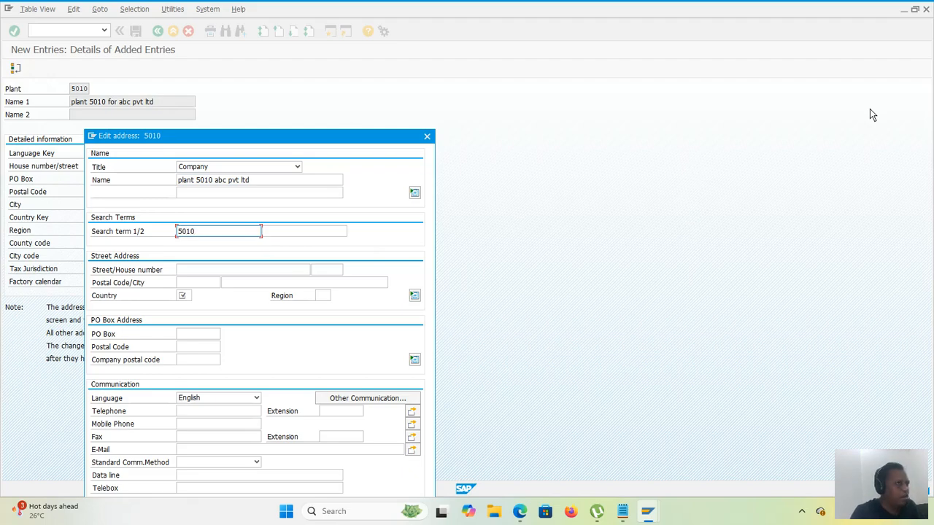
pyautogui.click(335, 232)
pyautogui.write('a')
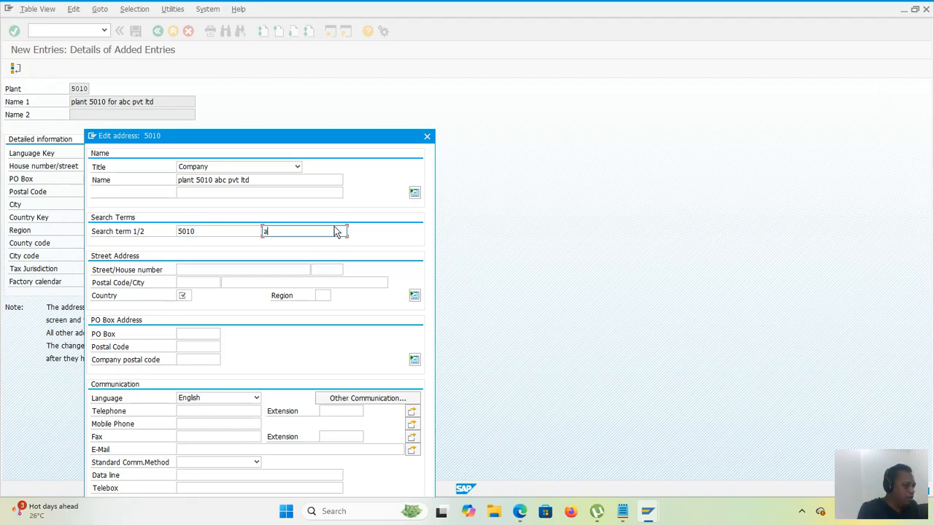
pyautogui.write('bc')
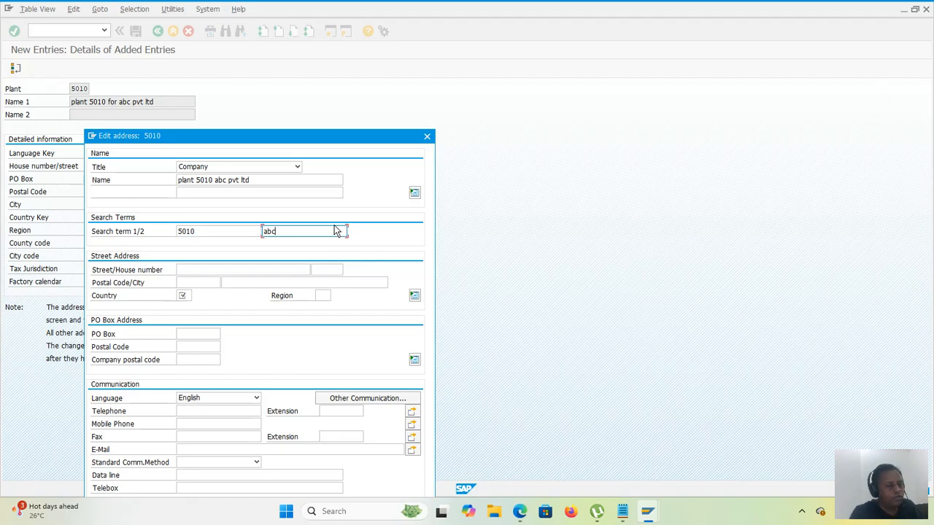
# Step: Enter the locality and road as the street in the plant's street address
pyautogui.click(233, 273)
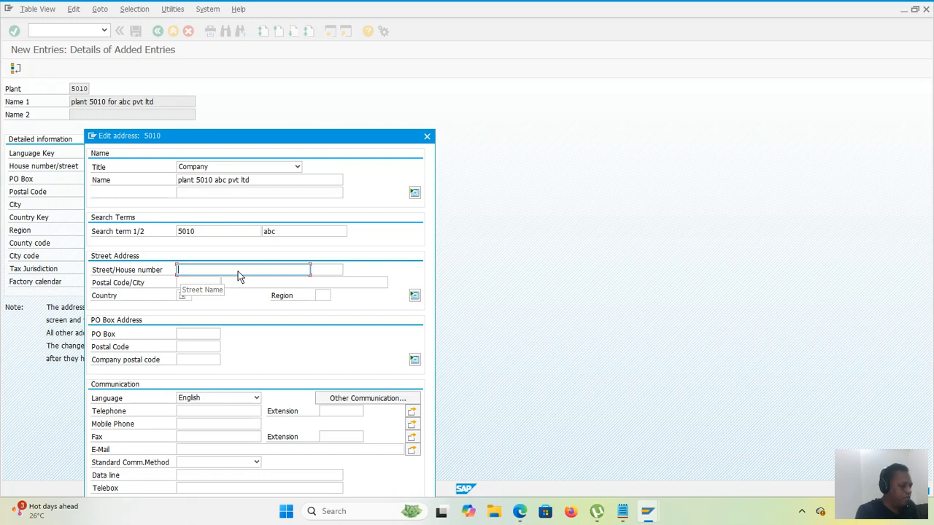
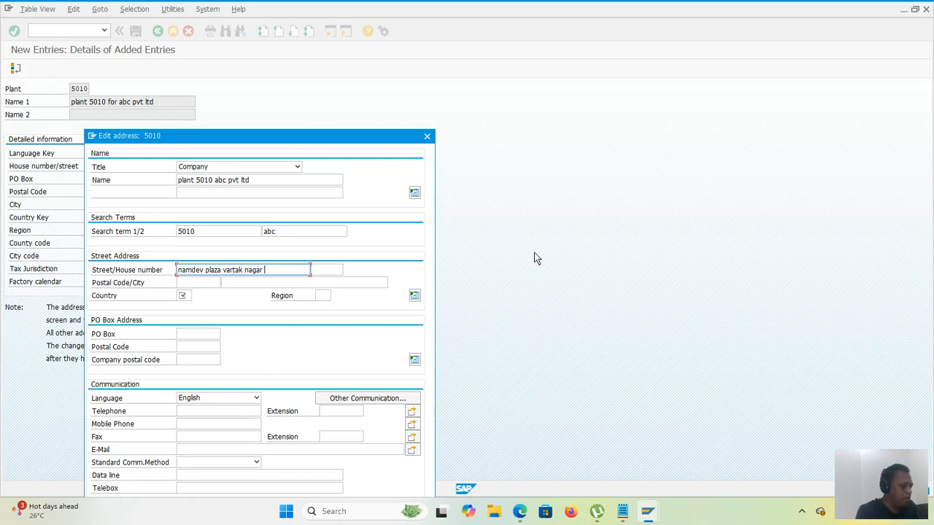
# Step: Replace the street in the plant's street address with the building and locality names, leaving out the city
pyautogui.write(' badlapur')
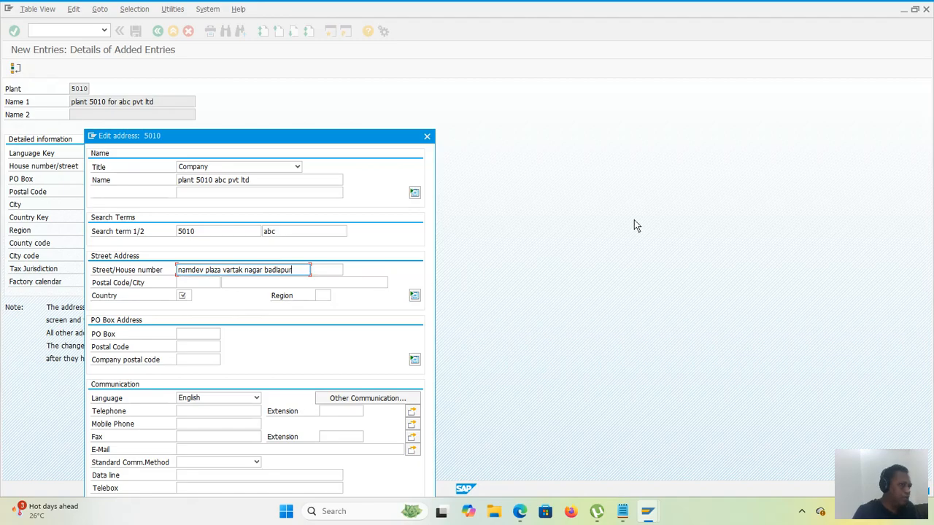
pyautogui.press('BackSpace')
pyautogui.press('BackSpace')
pyautogui.press('BackSpace')
pyautogui.press('BackSpace')
pyautogui.press('BackSpace')
pyautogui.press('BackSpace')
pyautogui.press('BackSpace')
# Step: Enter the house number, postal code and city in the plant's street address
pyautogui.click(333, 270)
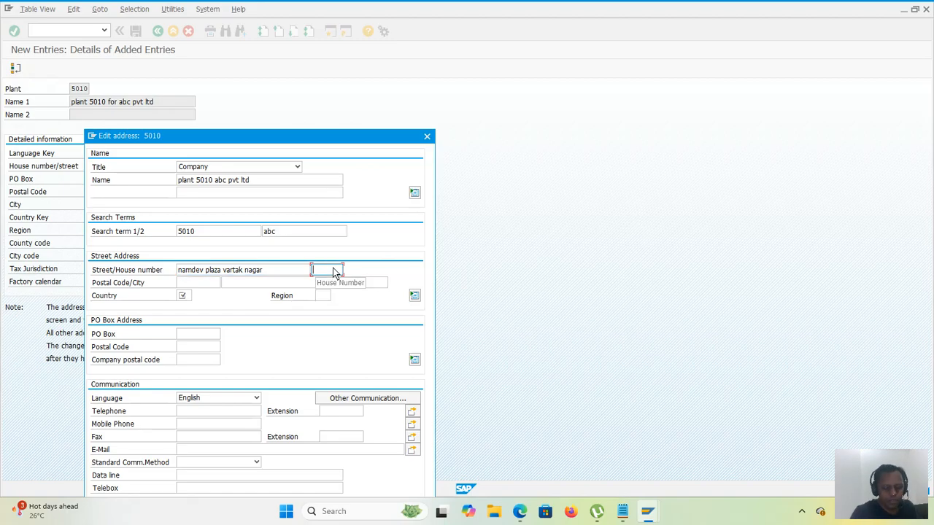
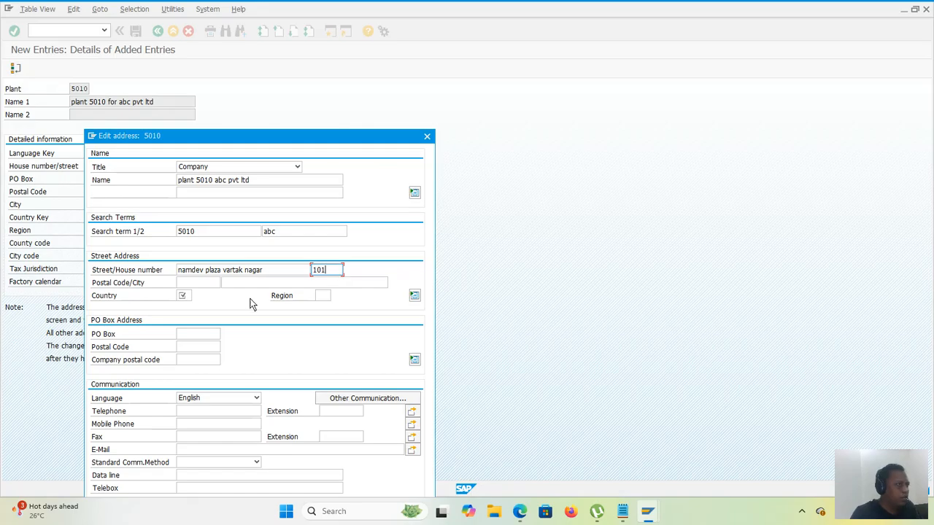
pyautogui.click(180, 282)
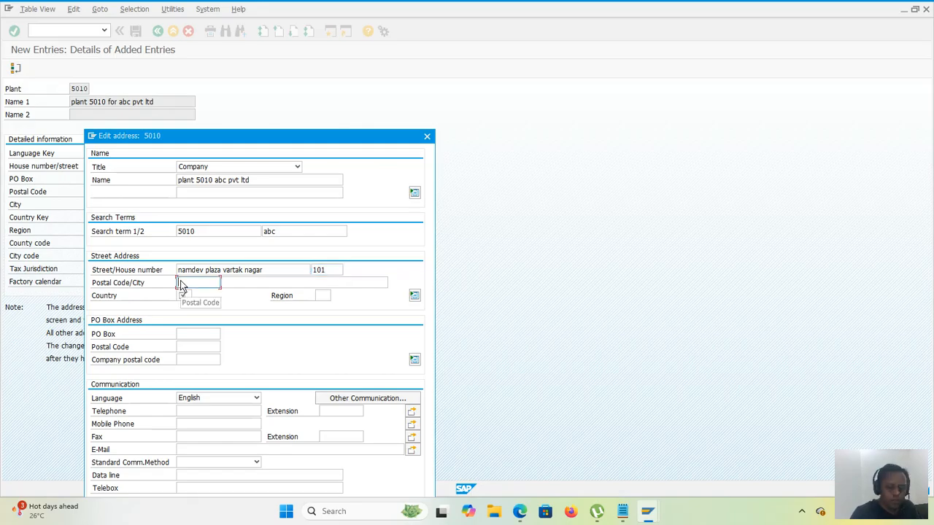
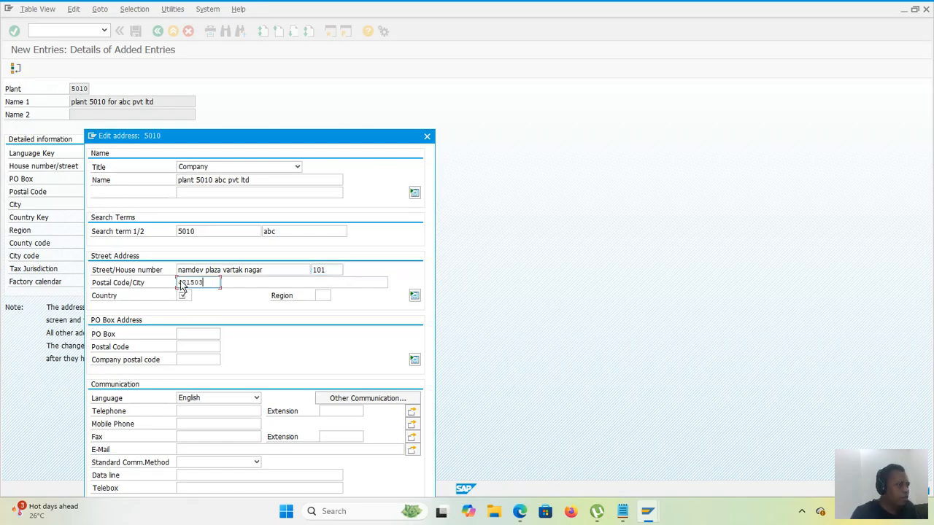
pyautogui.press('Tab')
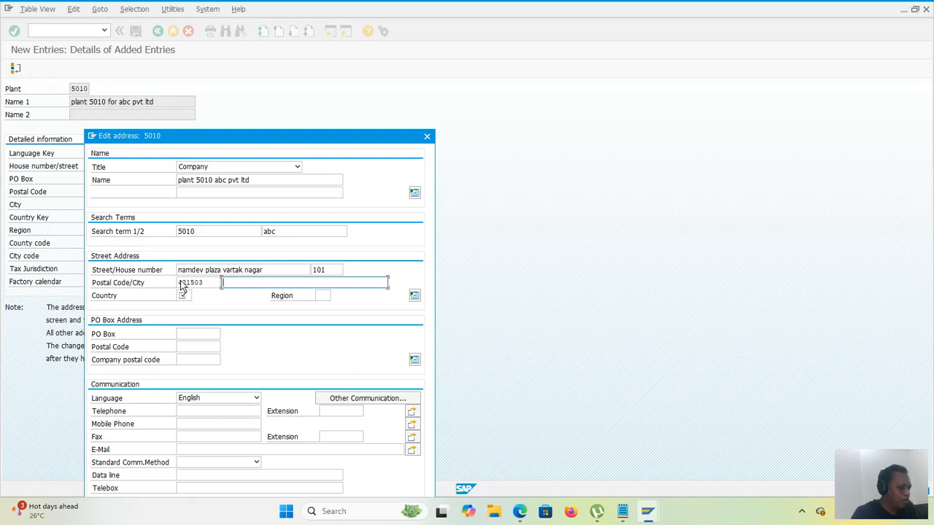
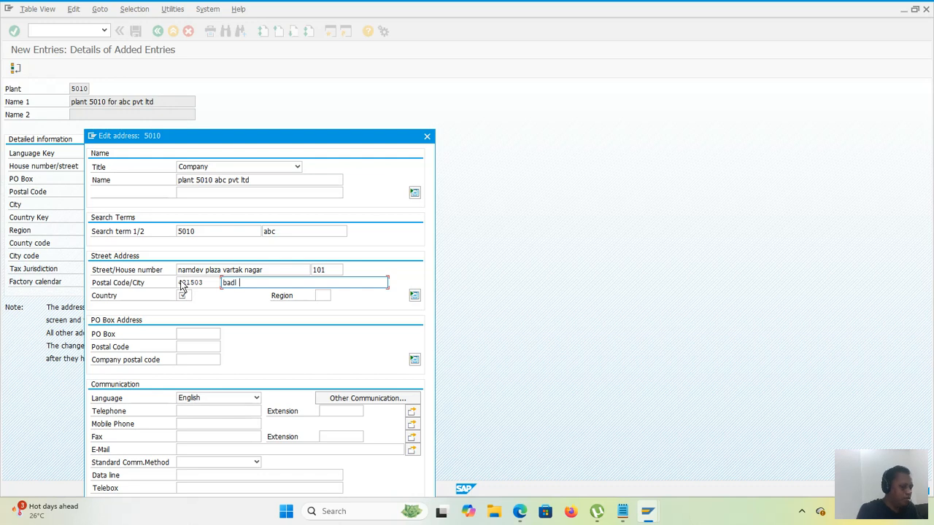
# Step: Set the country to IN and the region to 13 in the plant's street address
pyautogui.click(183, 296)
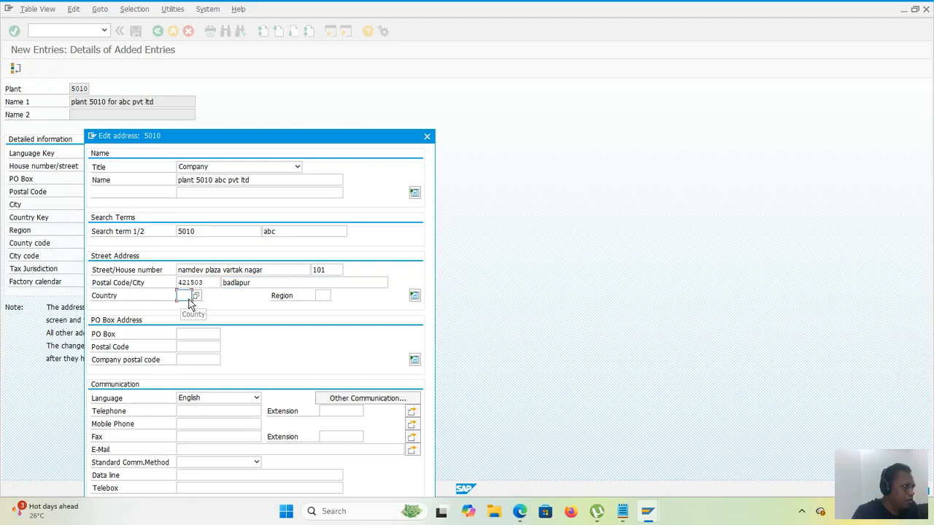
pyautogui.write('IN')
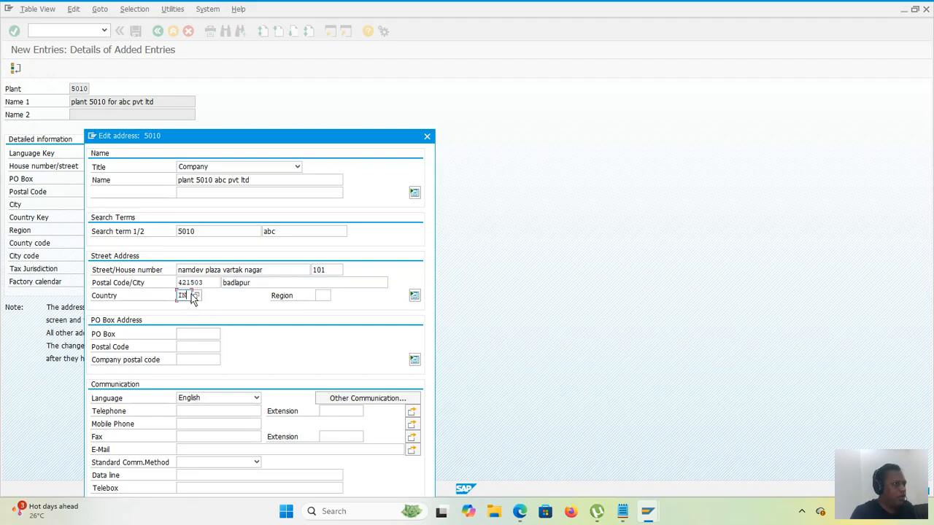
pyautogui.click(321, 295)
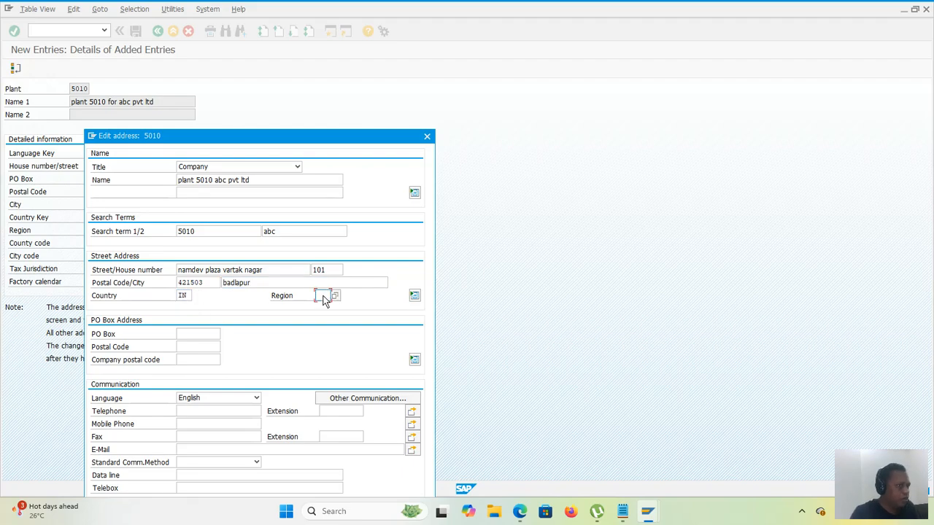
pyautogui.write('13')
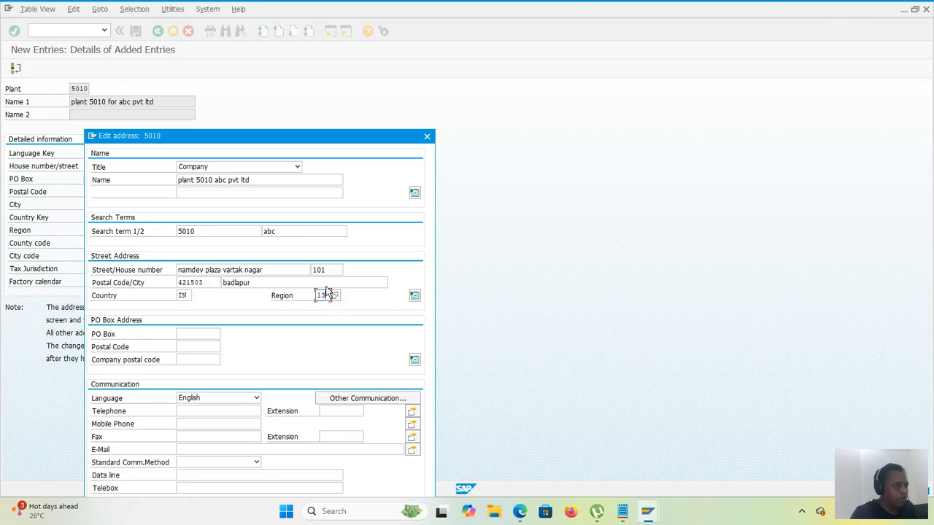
# Step: Fill in the PO box and its postal code in the plant's PO box address
pyautogui.click(197, 349)
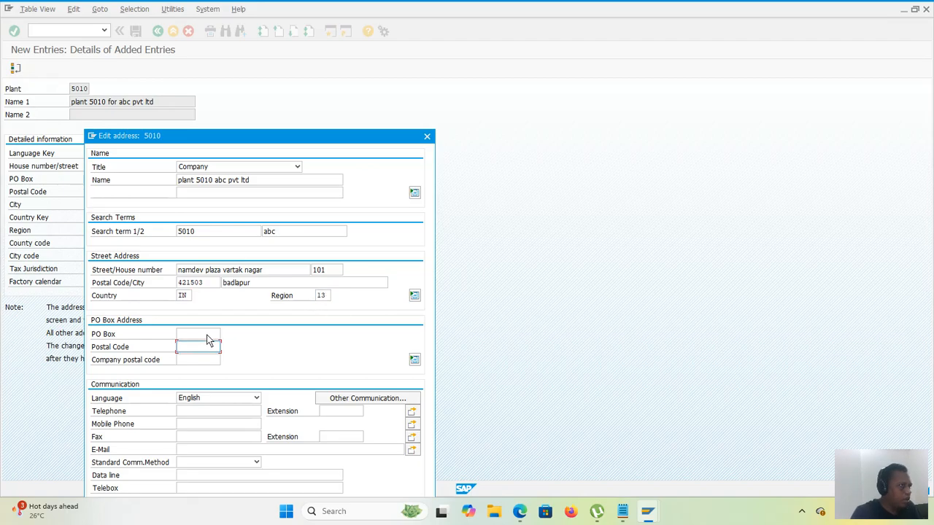
pyautogui.click(209, 335)
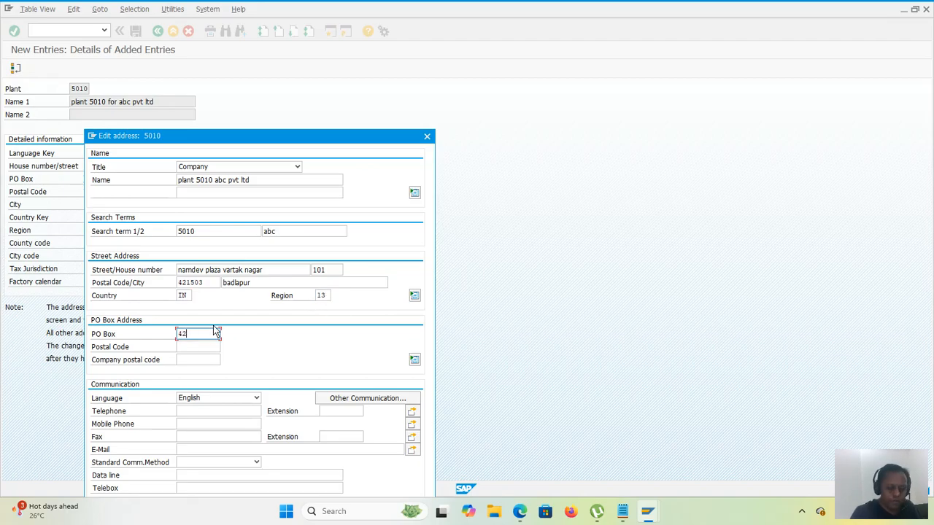
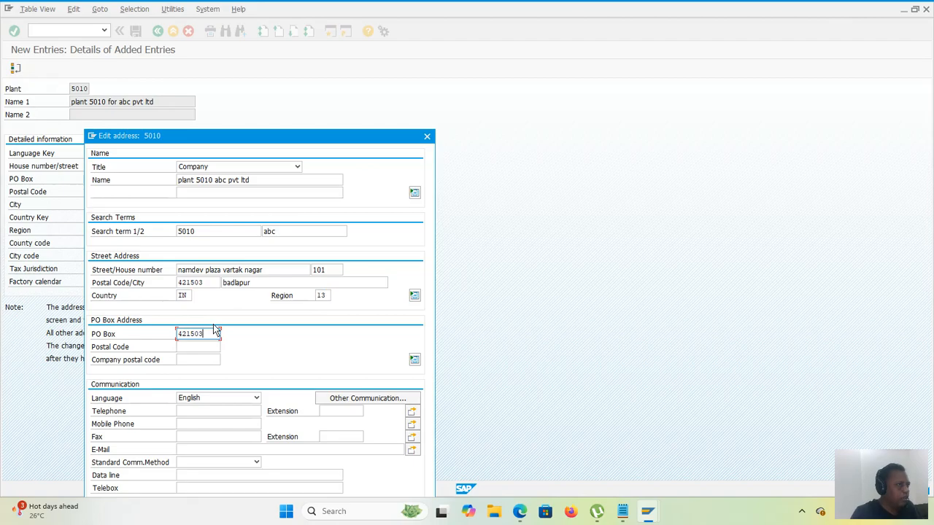
pyautogui.press('Tab')
pyautogui.write('421')
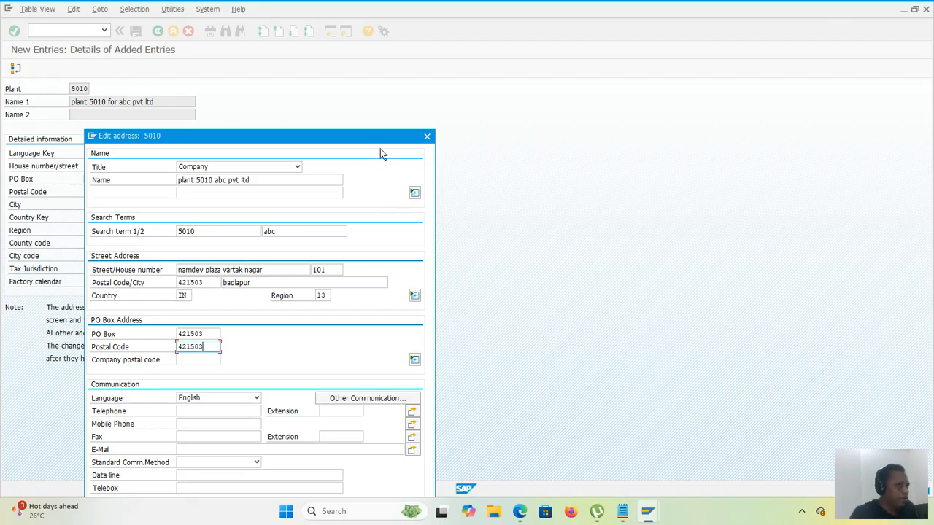
# Step: Accept the plant's address data and save plant 5010 in the proposed customizing request
pyautogui.moveTo(379, 134); pyautogui.dragTo(461, 56)
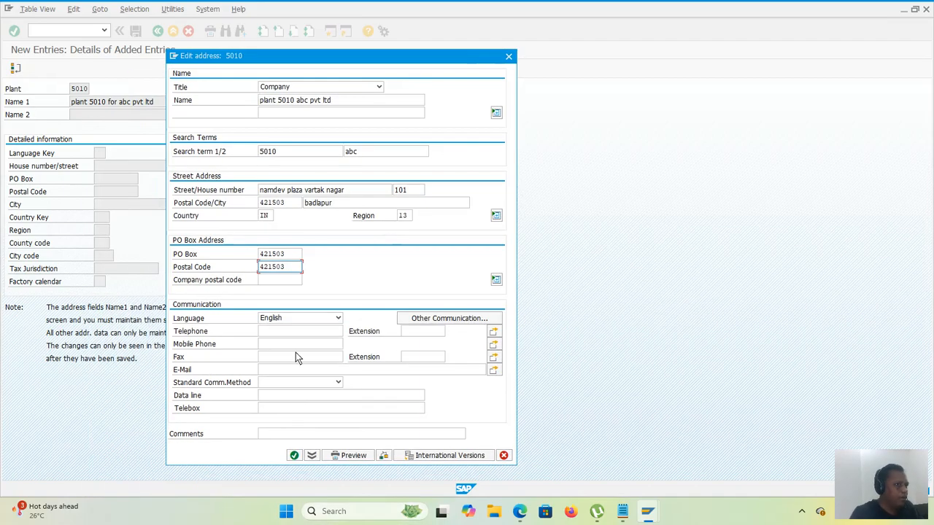
pyautogui.click(294, 456)
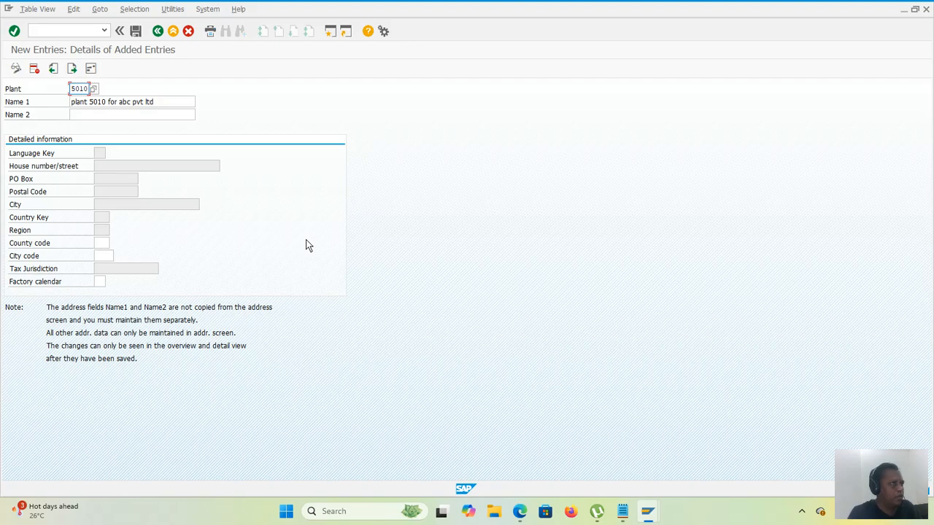
pyautogui.click(135, 32)
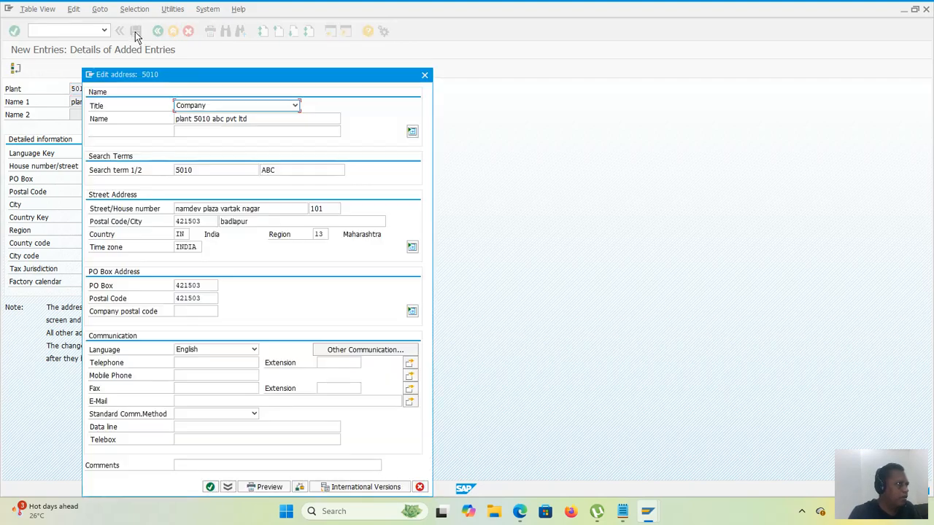
pyautogui.click(210, 486)
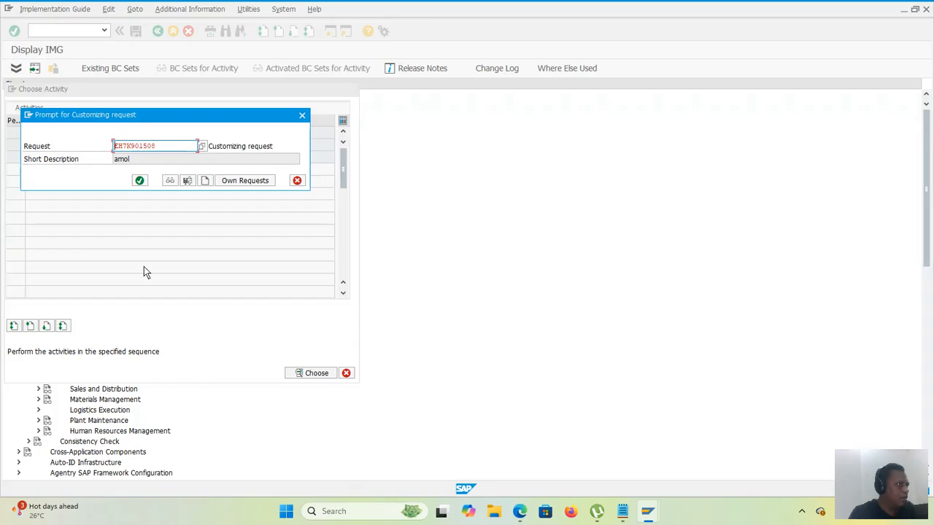
pyautogui.click(139, 180)
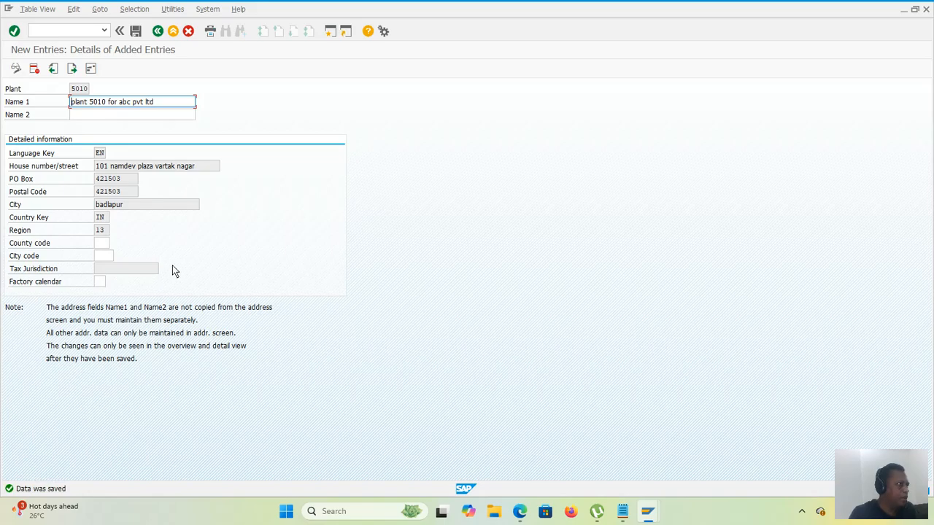
# Step: Assign factory calendar AX to plant 5010, save it and return to the implementation guide structure
pyautogui.click(104, 284)
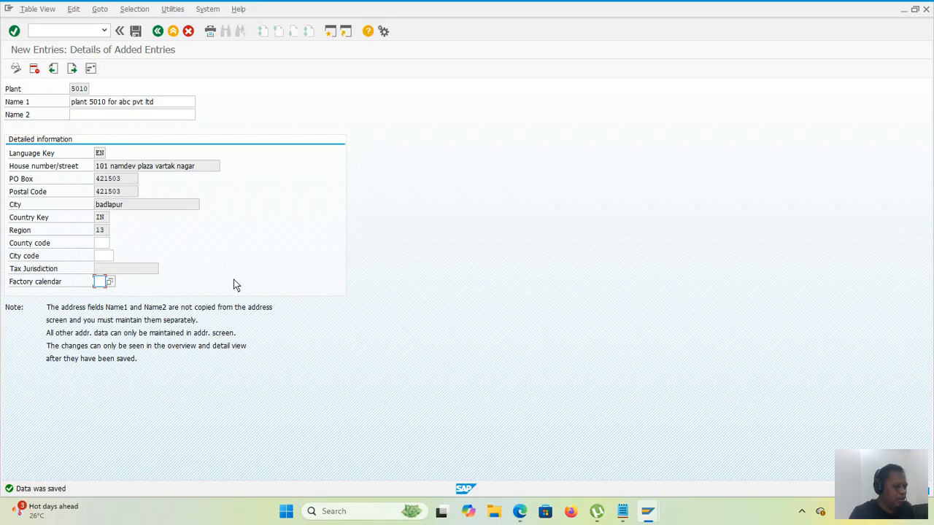
pyautogui.write('AX')
pyautogui.press('Return')
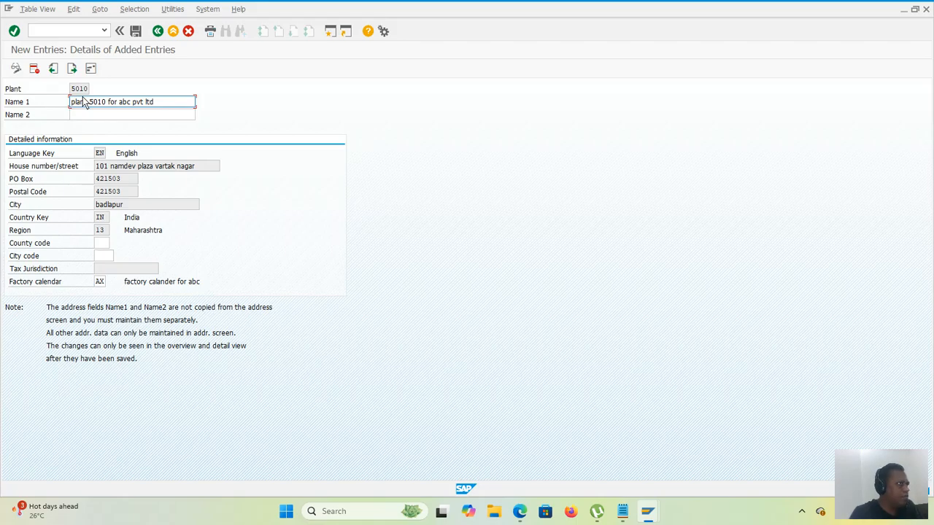
pyautogui.click(135, 30)
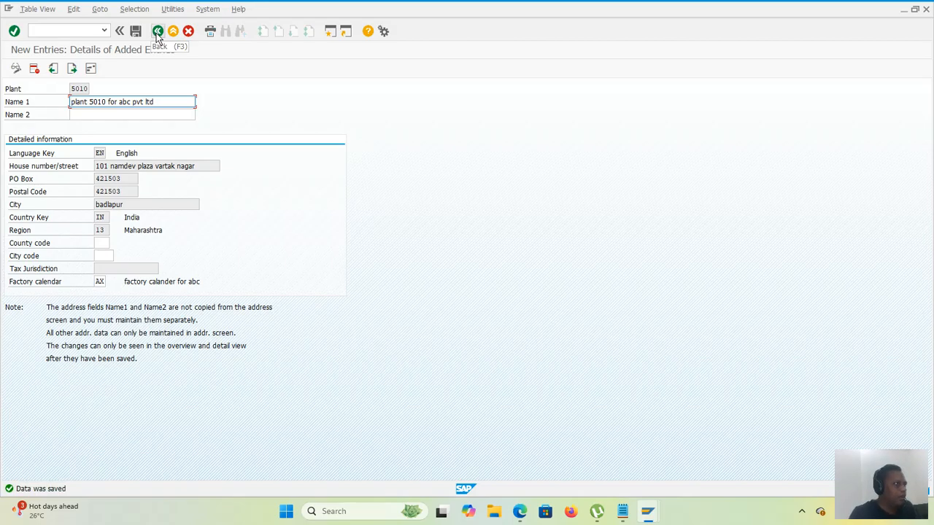
pyautogui.click(157, 33)
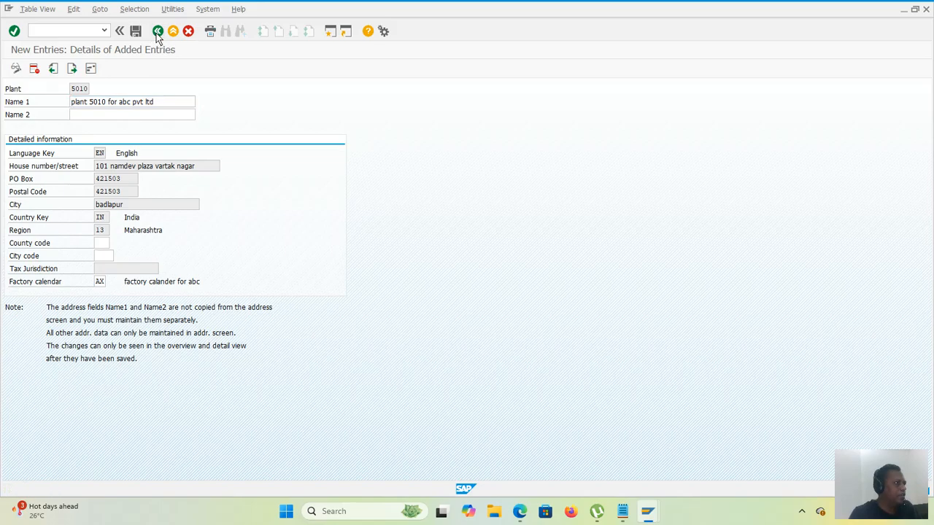
pyautogui.click(156, 32)
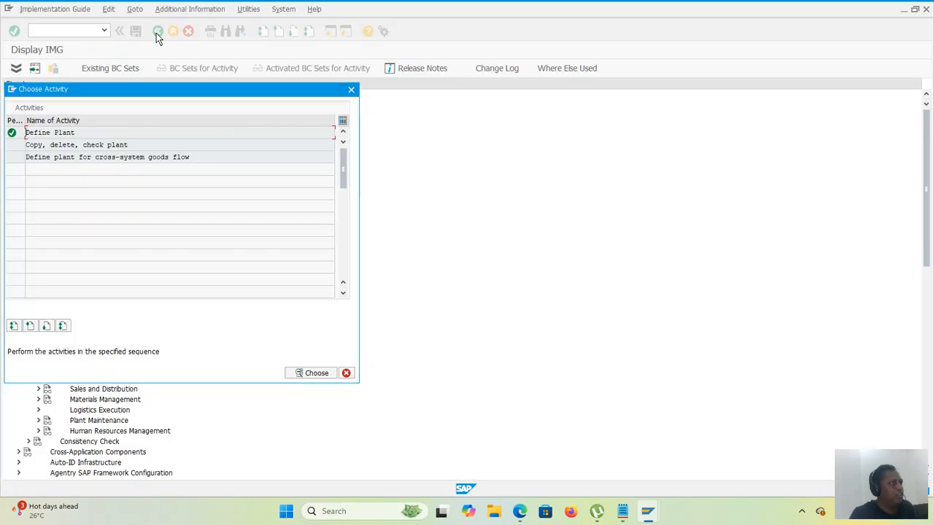
pyautogui.click(351, 90)
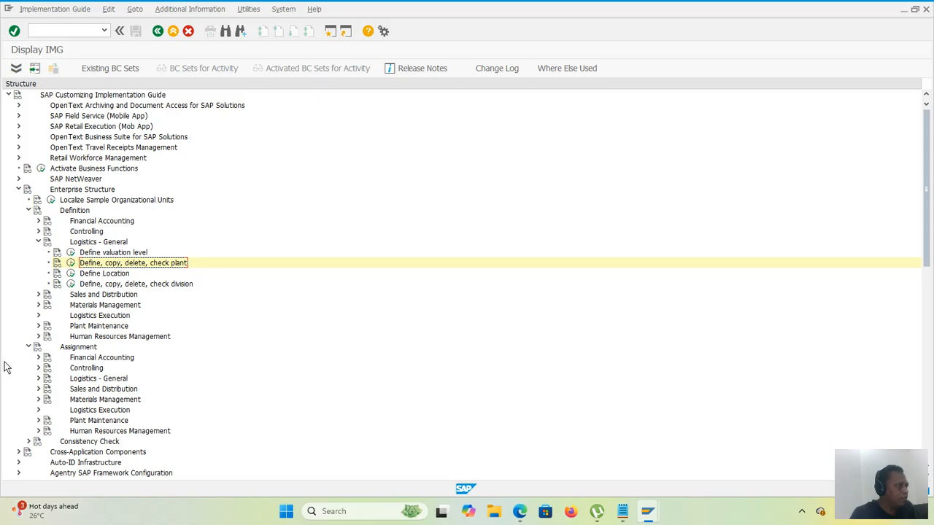
# Step: Create a new entry assigning plant 5010 to company code 5010 under the Logistics - General assignments
pyautogui.click(38, 379)
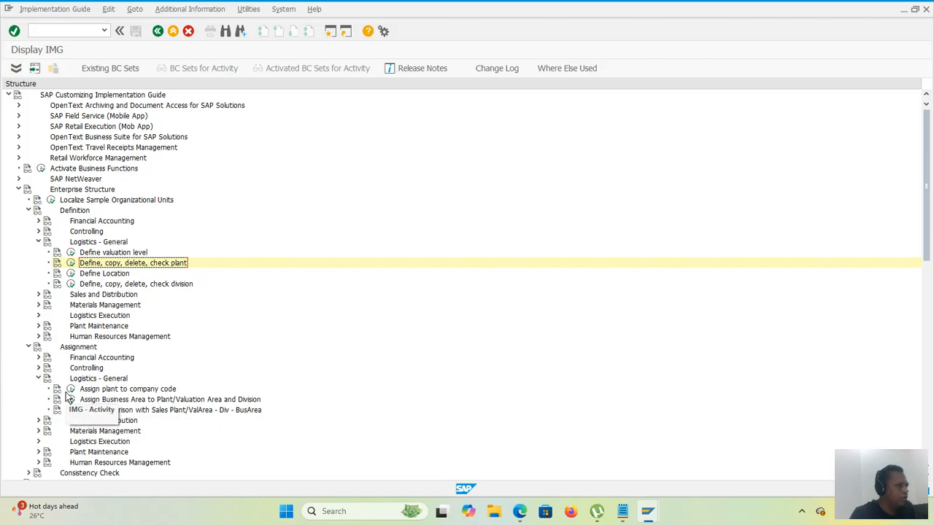
pyautogui.click(71, 392)
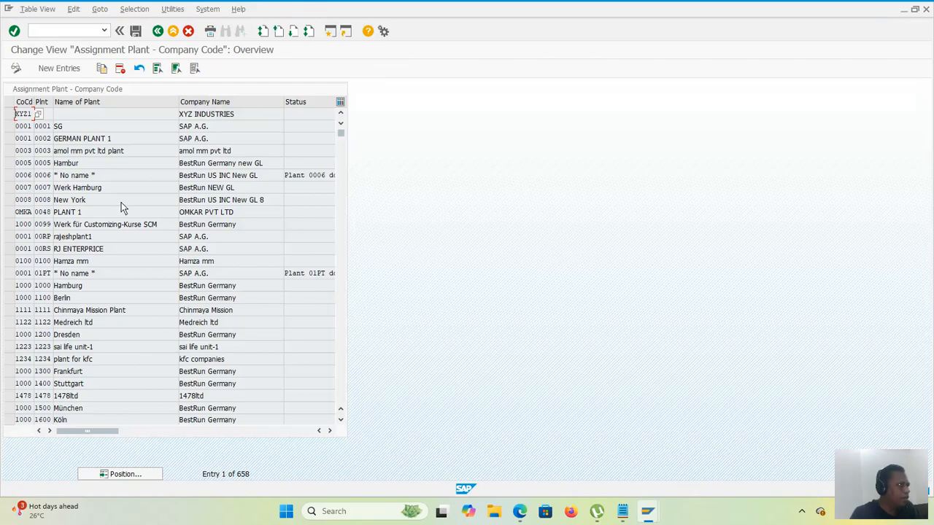
pyautogui.click(66, 73)
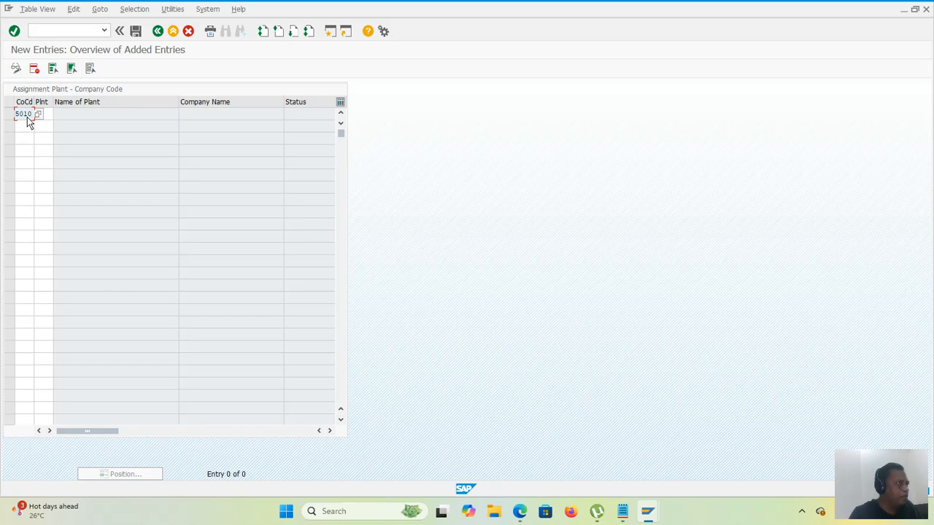
pyautogui.press('Tab')
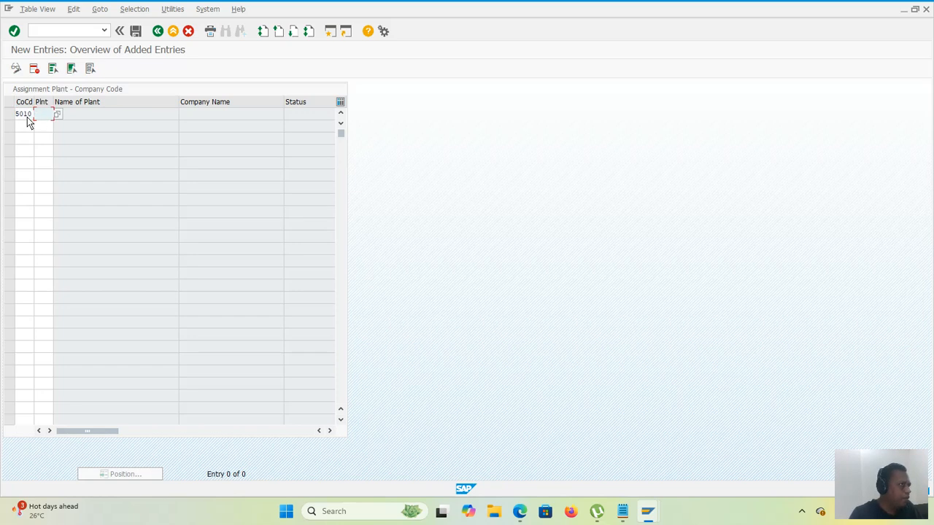
pyautogui.write('501')
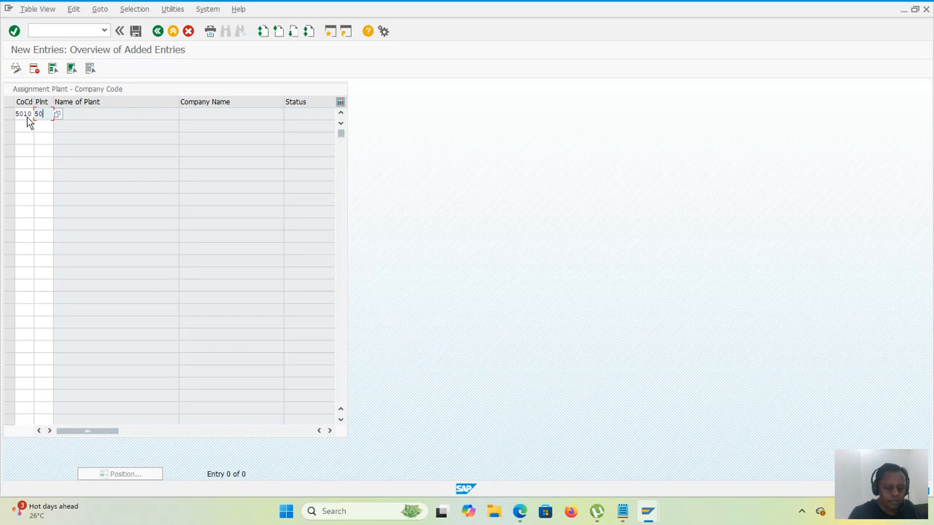
pyautogui.write('0')
pyautogui.press('Return')
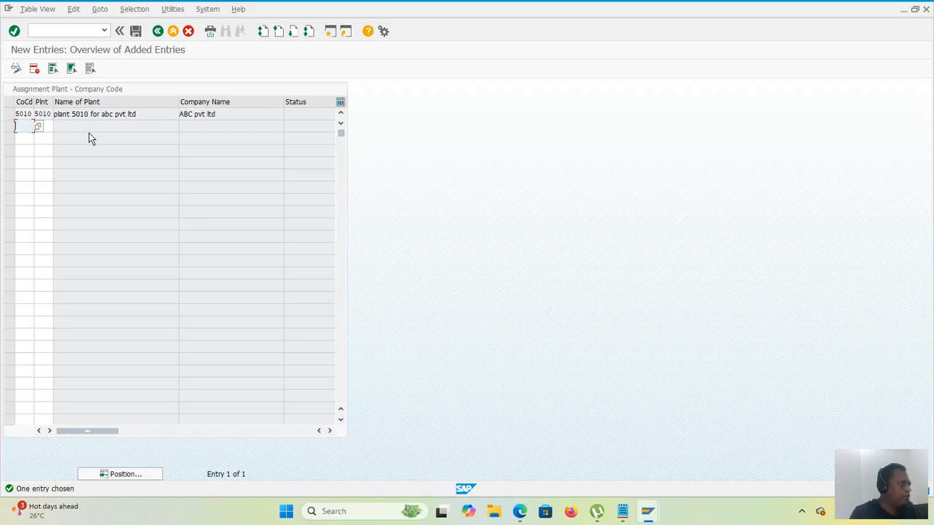
# Step: Save the plant assignment in the proposed customizing request and return to the implementation guide structure
pyautogui.click(135, 31)
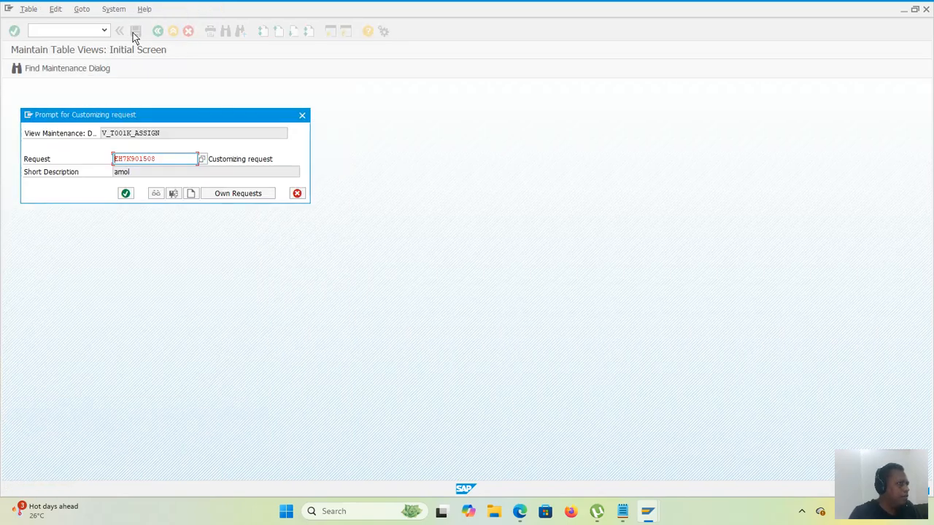
pyautogui.click(125, 193)
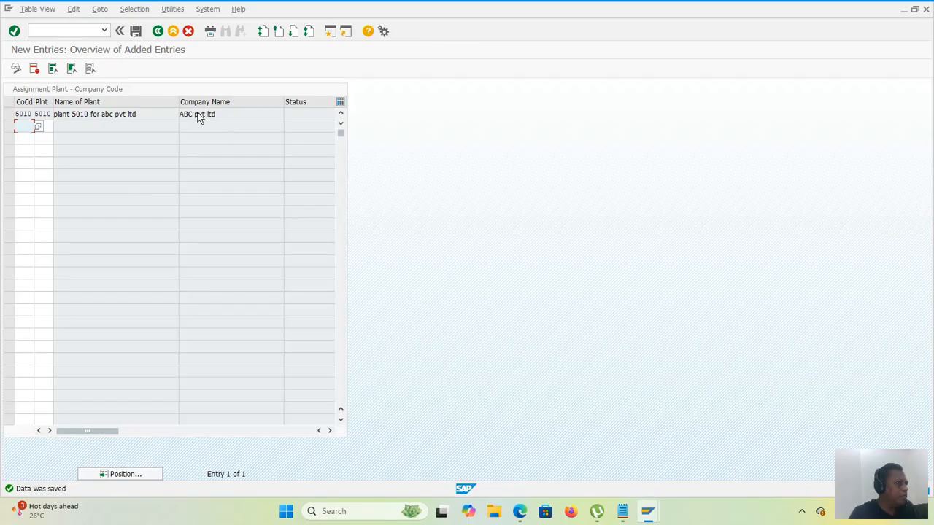
pyautogui.click(157, 32)
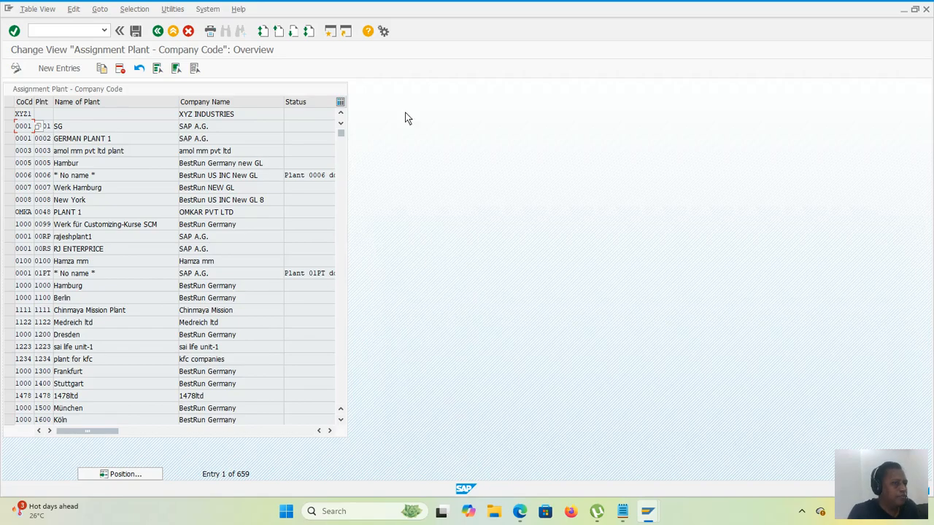
pyautogui.click(158, 33)
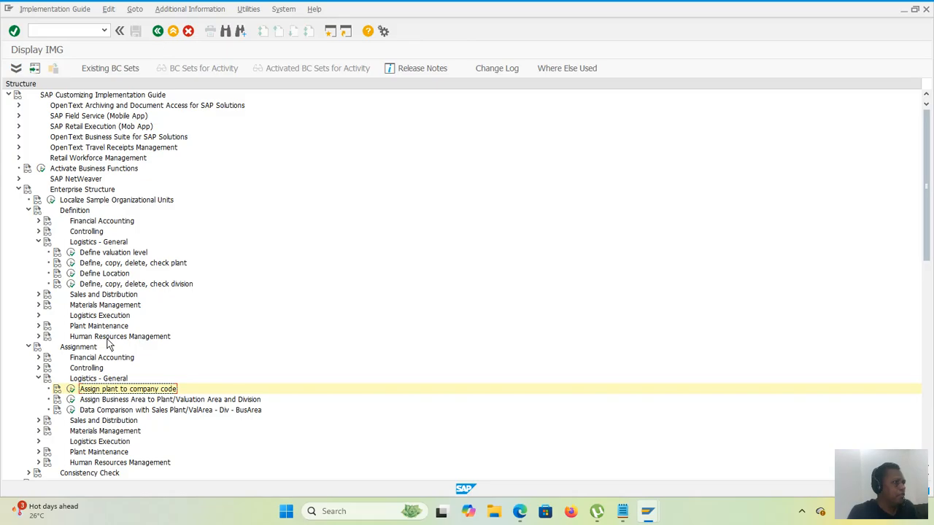
pyautogui.click(39, 379)
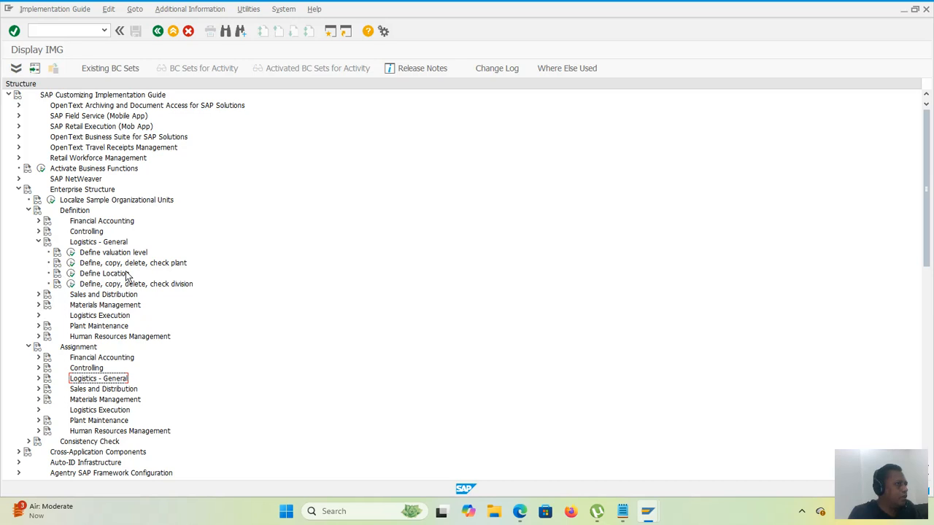
# Step: Open storage location maintenance under the Materials Management definitions with plant 5010 as the work area
pyautogui.click(39, 305)
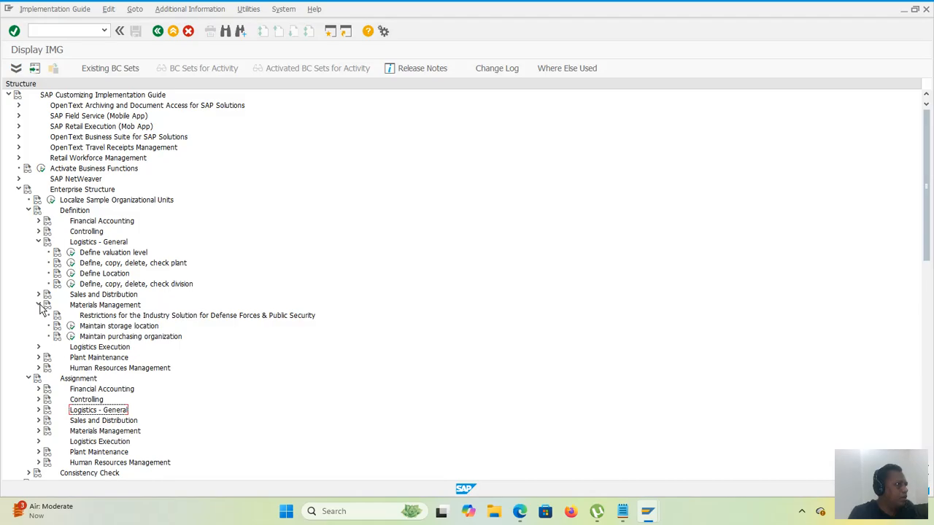
pyautogui.click(70, 327)
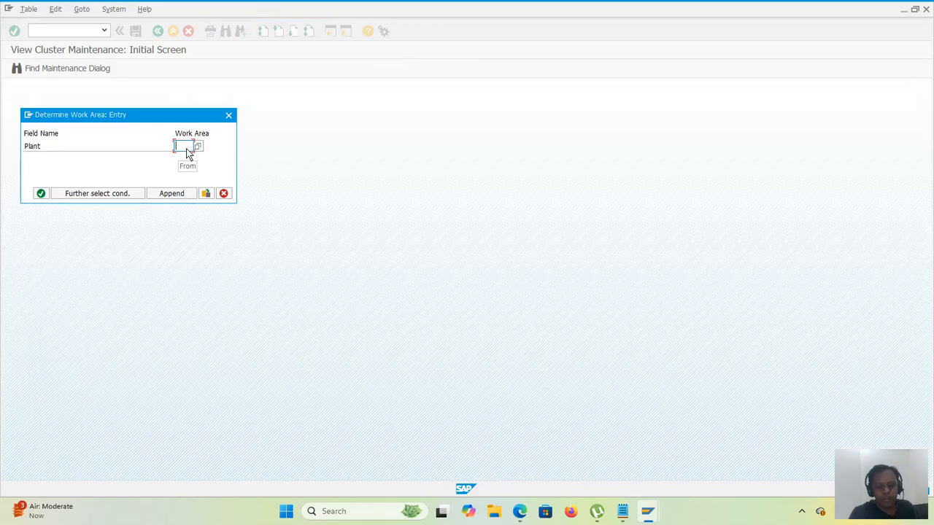
pyautogui.write('5010')
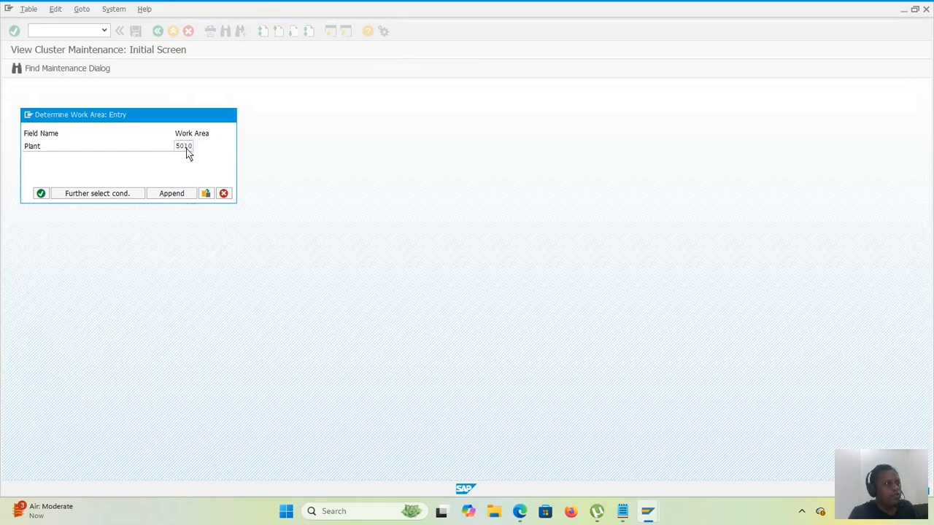
pyautogui.press('Return')
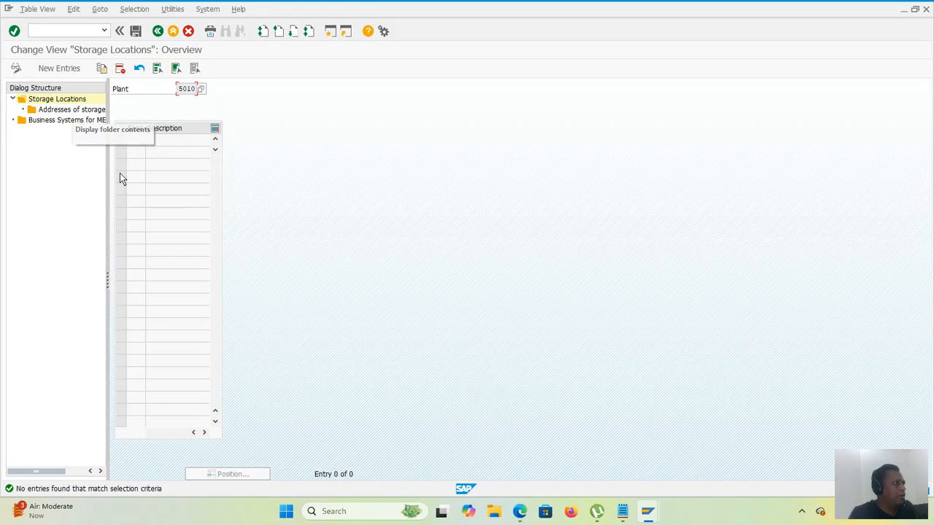
# Step: Add storage location 5010 with the description "str loc for 5010" and save it in the proposed customizing request
pyautogui.click(50, 69)
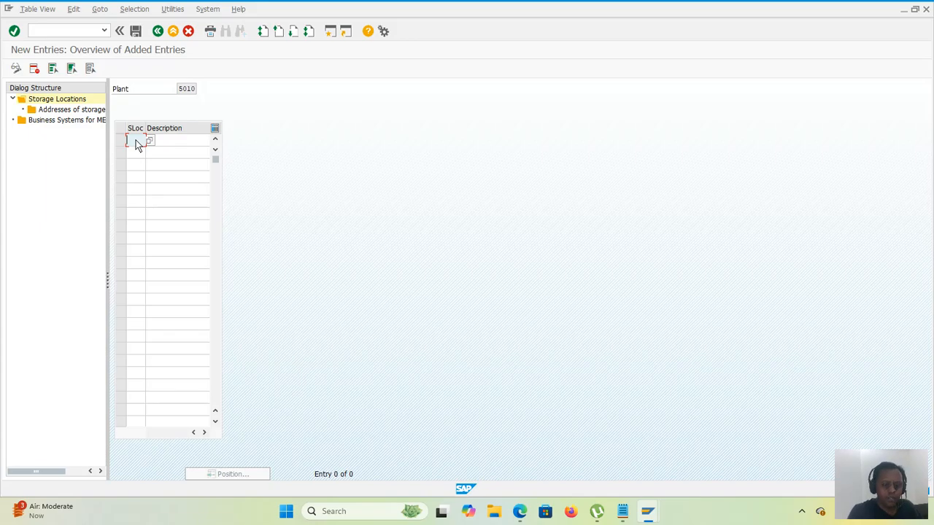
pyautogui.write('S0')
pyautogui.write('10')
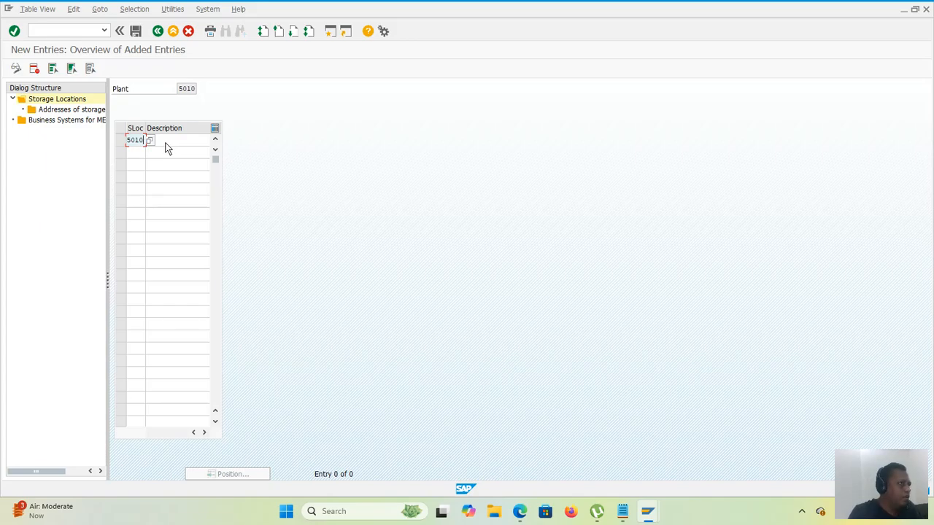
pyautogui.click(173, 144)
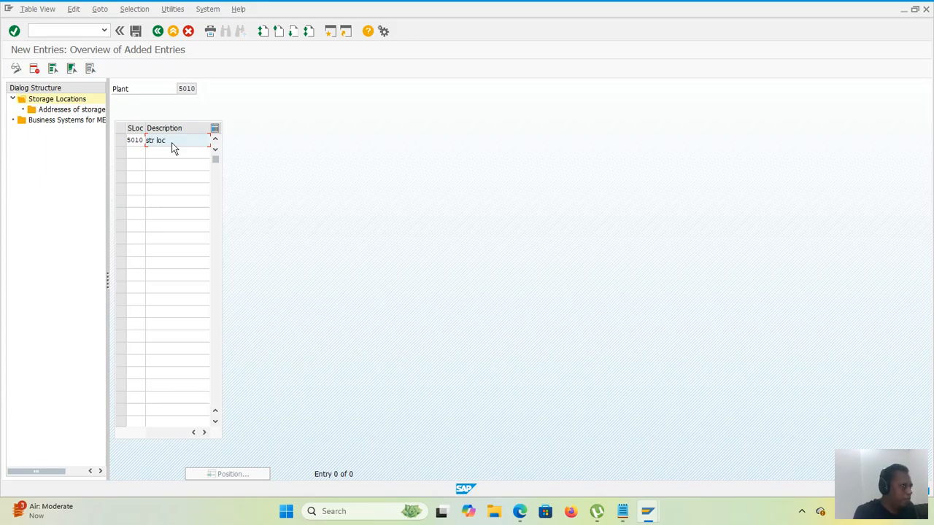
pyautogui.write('for abc')
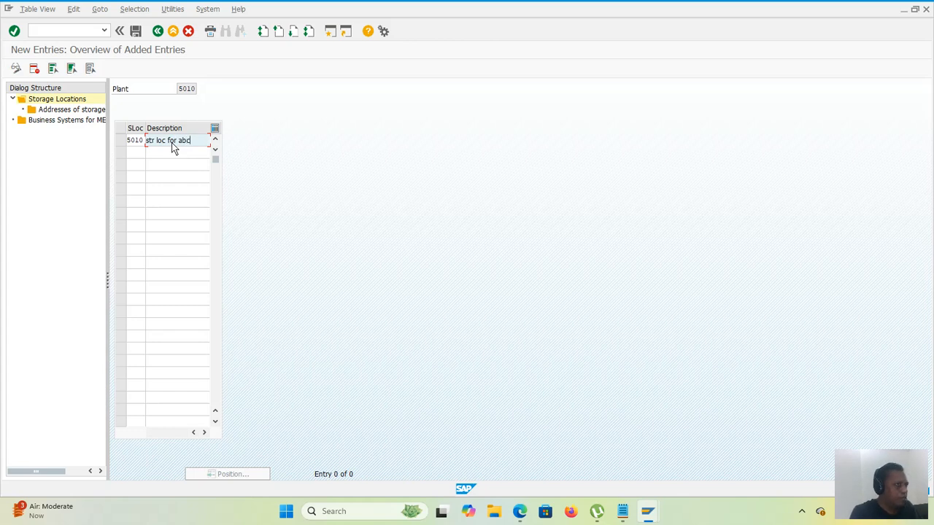
pyautogui.press('BackSpace')
pyautogui.press('BackSpace')
pyautogui.write('5010')
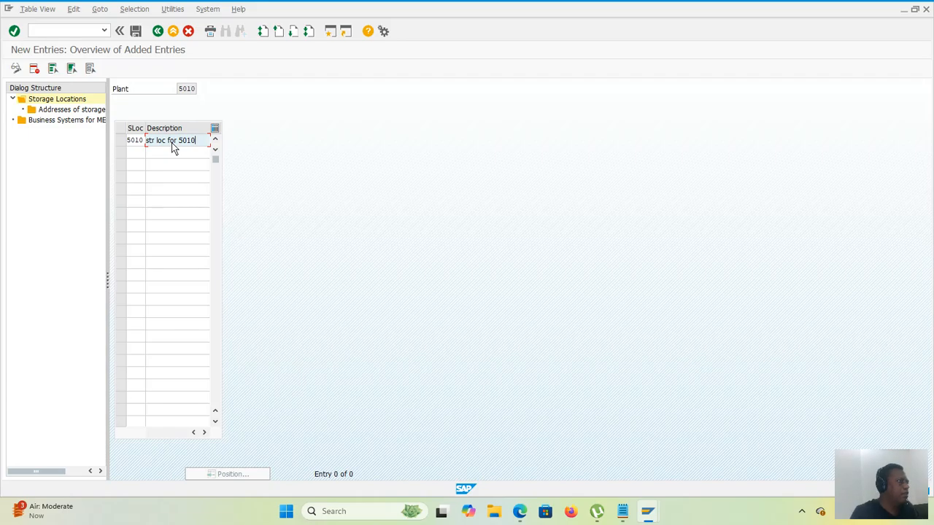
pyautogui.click(136, 36)
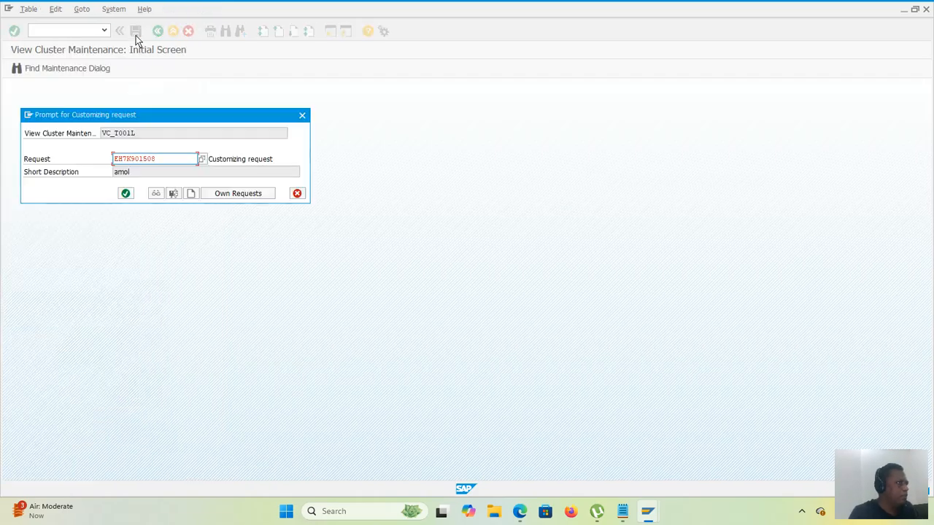
pyautogui.click(124, 194)
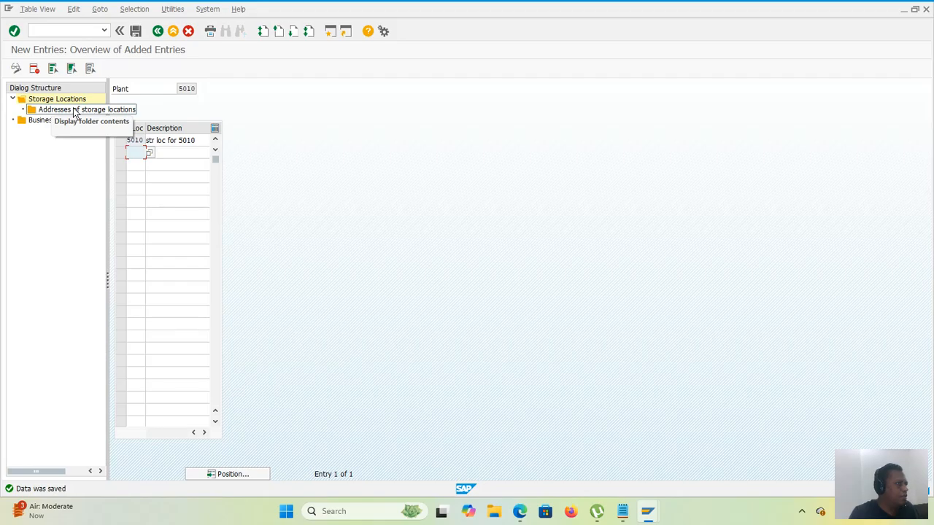
# Step: Select storage location 5010 and open its addresses
pyautogui.doubleClick(74, 111)
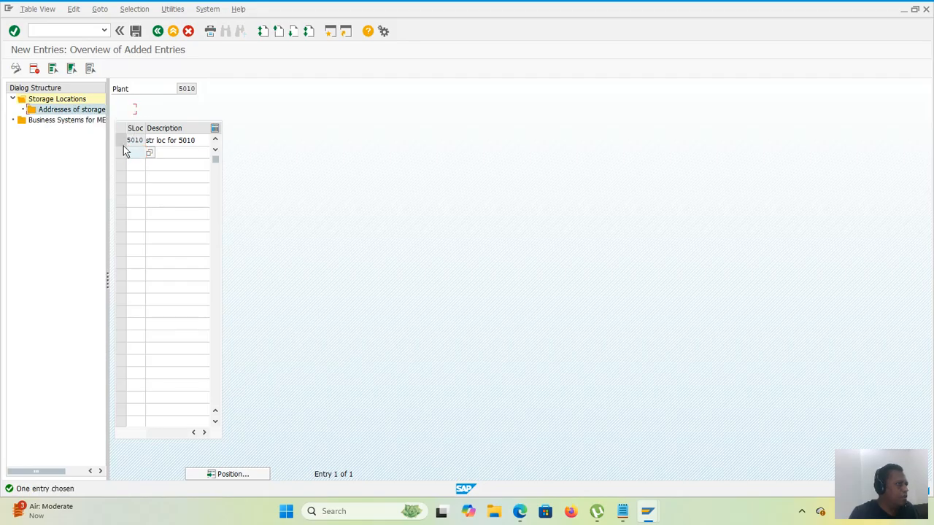
pyautogui.click(121, 141)
pyautogui.doubleClick(86, 110)
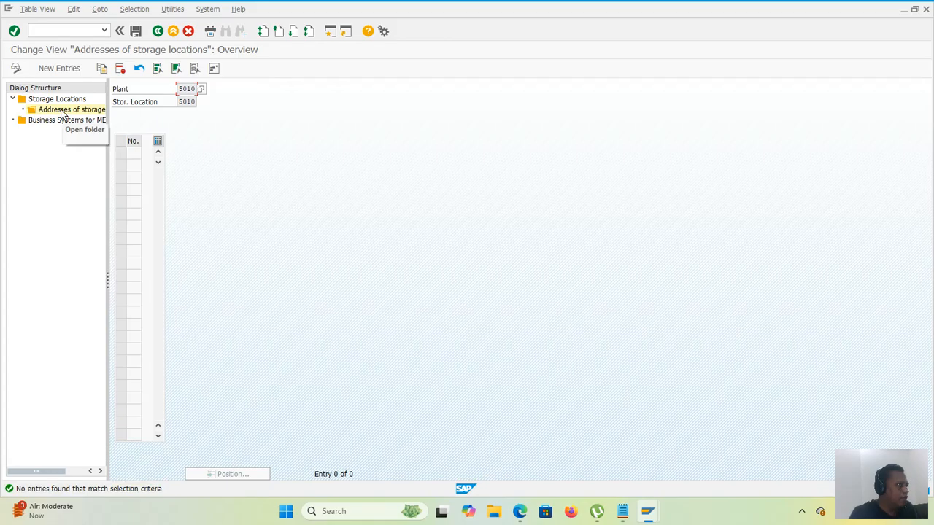
pyautogui.click(130, 154)
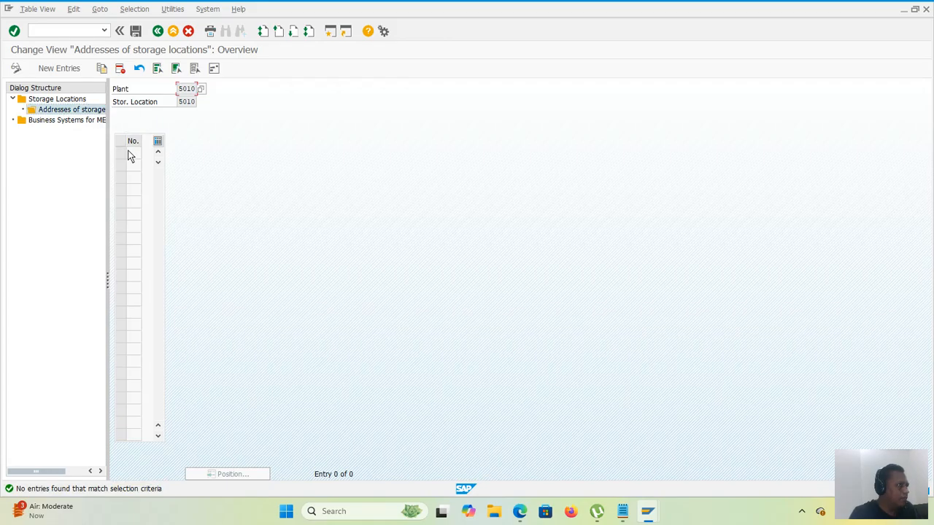
pyautogui.click(214, 71)
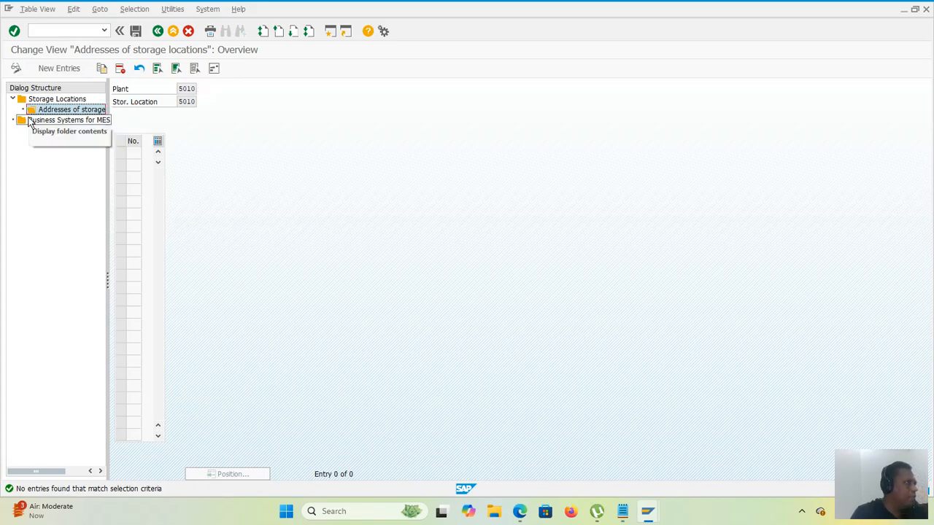
pyautogui.doubleClick(44, 101)
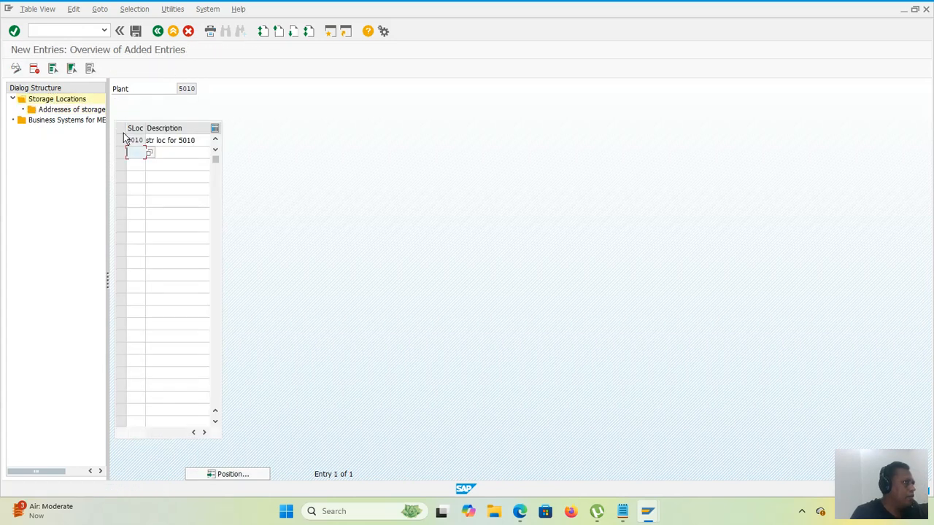
pyautogui.doubleClick(77, 110)
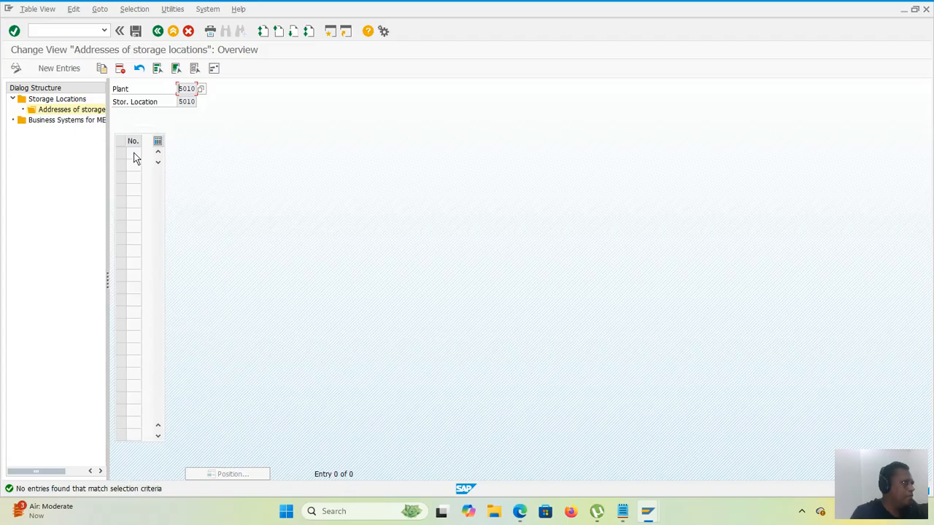
# Step: Add a new address entry with number 1 for storage location 5010 and open its address data for editing
pyautogui.click(57, 71)
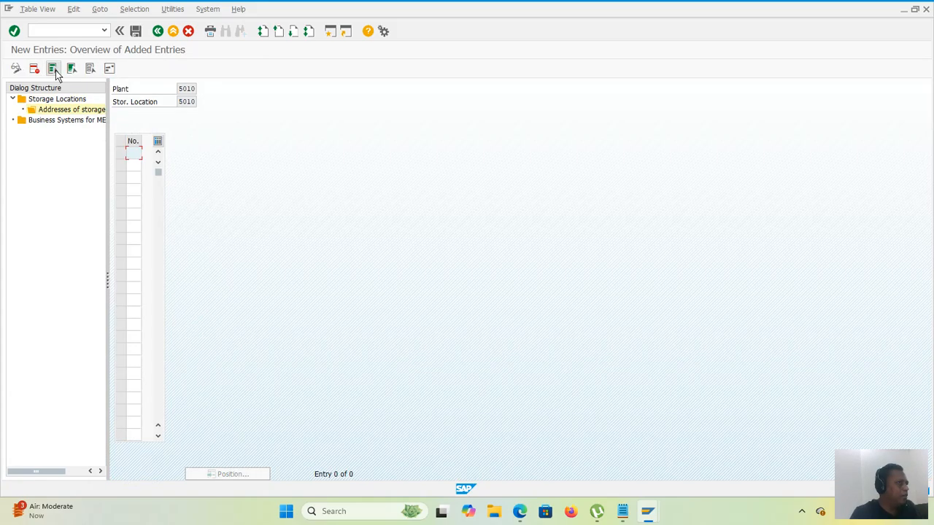
pyautogui.doubleClick(135, 157)
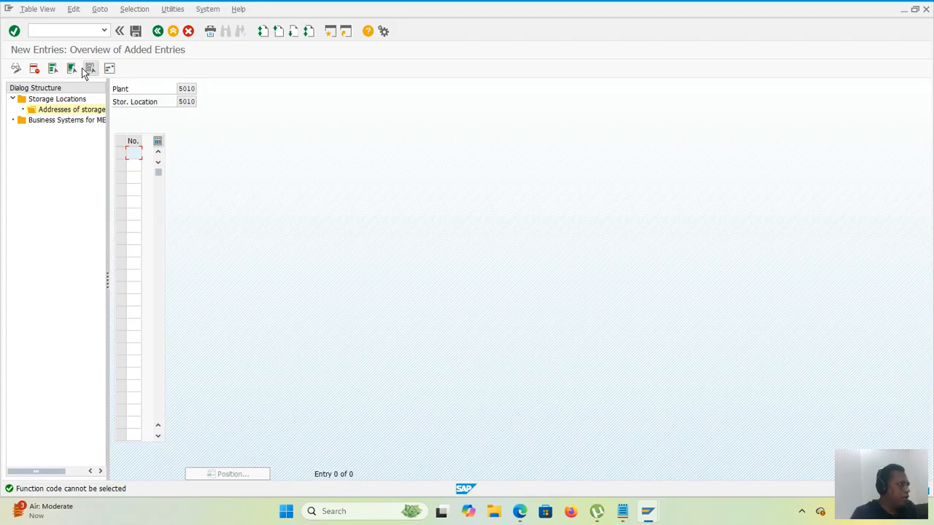
pyautogui.click(108, 70)
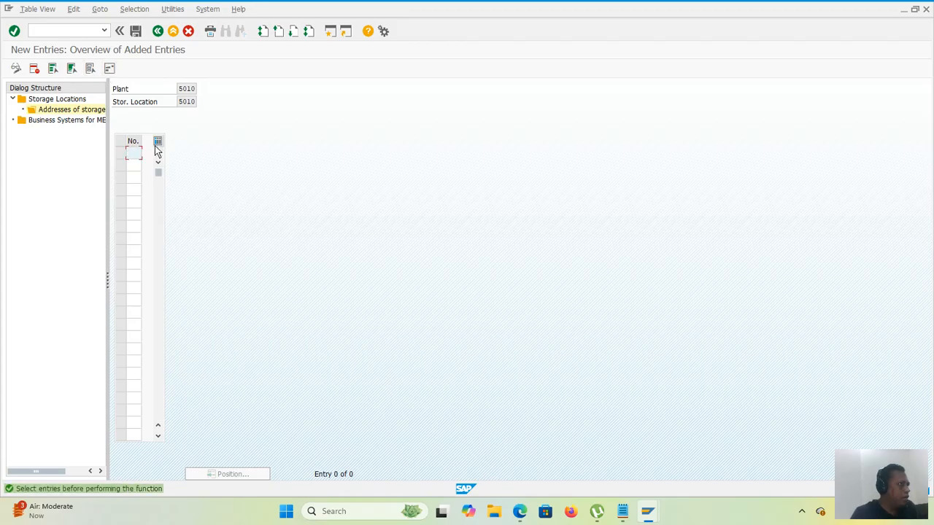
pyautogui.click(104, 70)
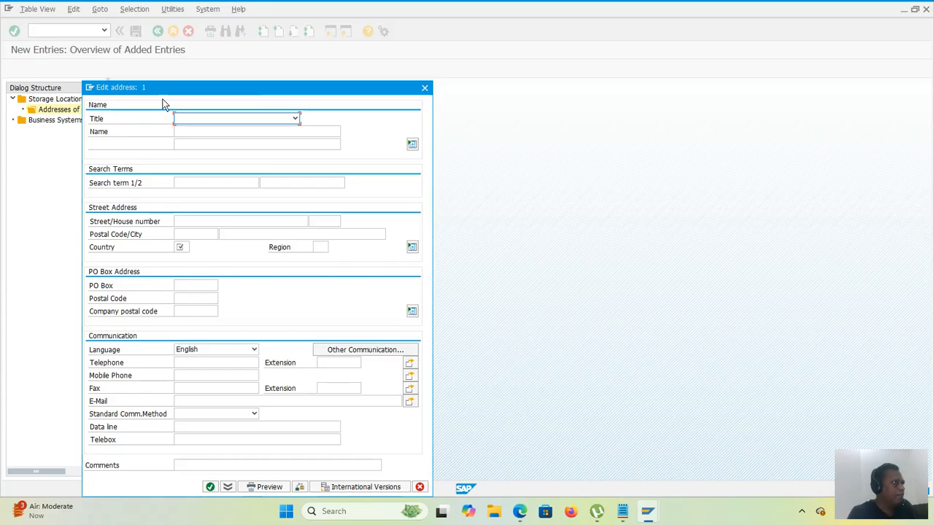
# Step: Set the address title to Company and the name to "5010 abc pvt ltd"
pyautogui.click(209, 120)
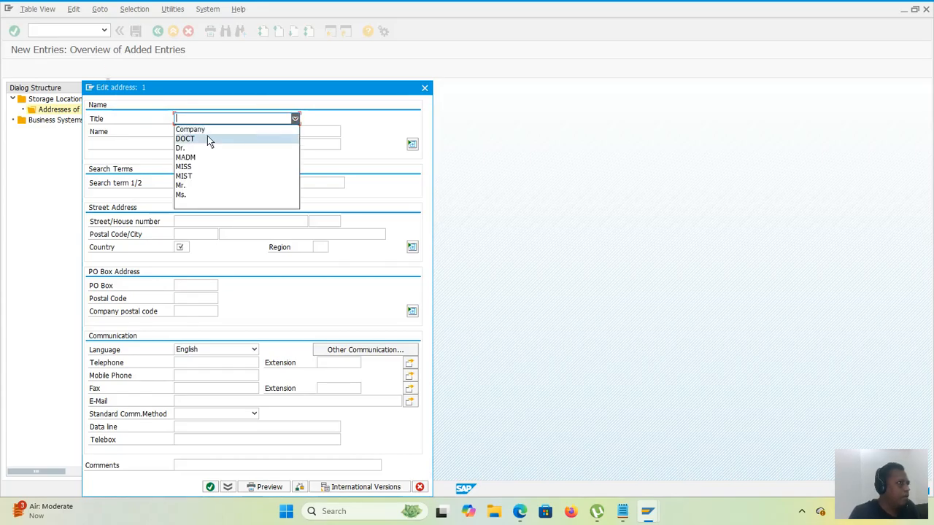
pyautogui.click(207, 129)
pyautogui.click(207, 131)
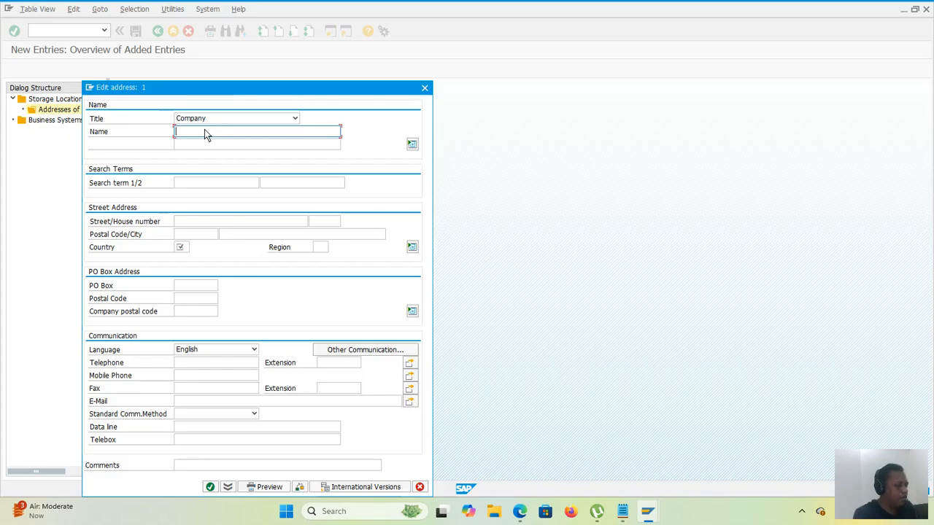
pyautogui.write('5010')
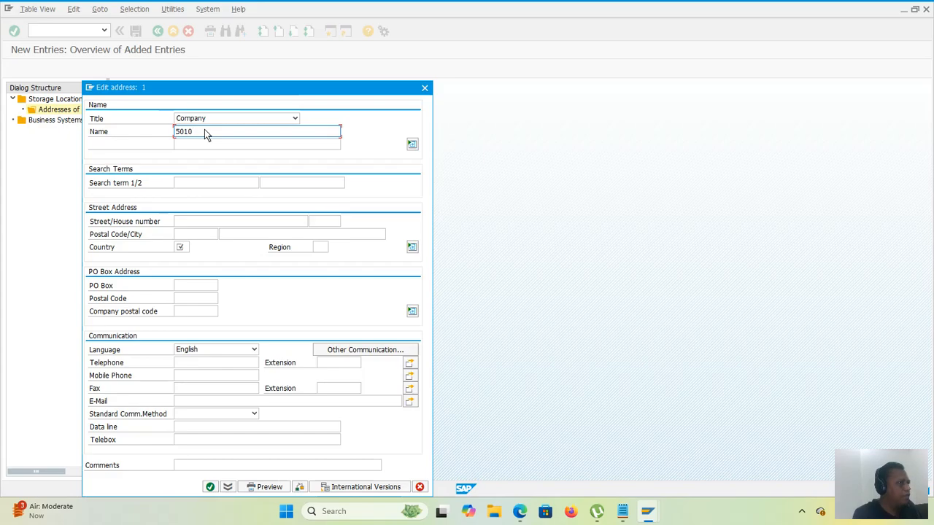
pyautogui.write(' ab')
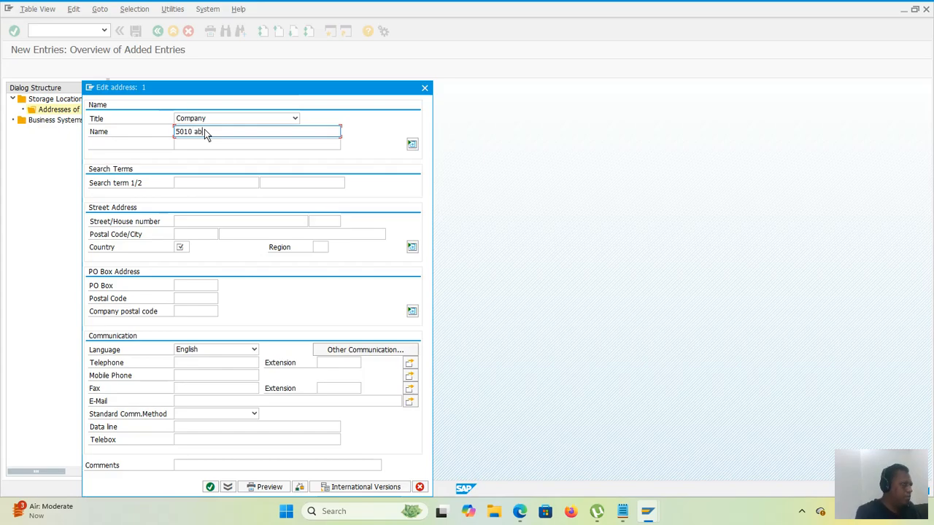
pyautogui.write('c pvt l')
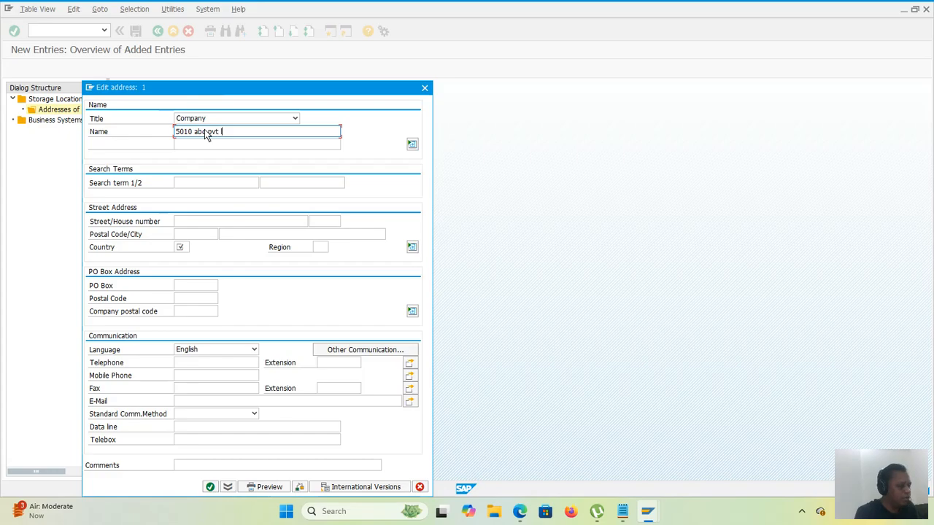
pyautogui.write('td')
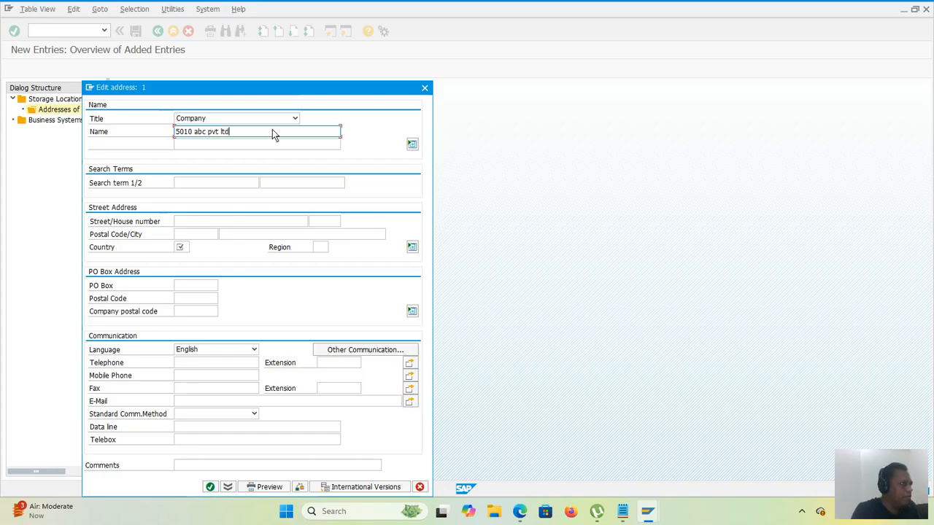
# Step: Enter 5010 and abc as the two search terms of the address
pyautogui.click(208, 184)
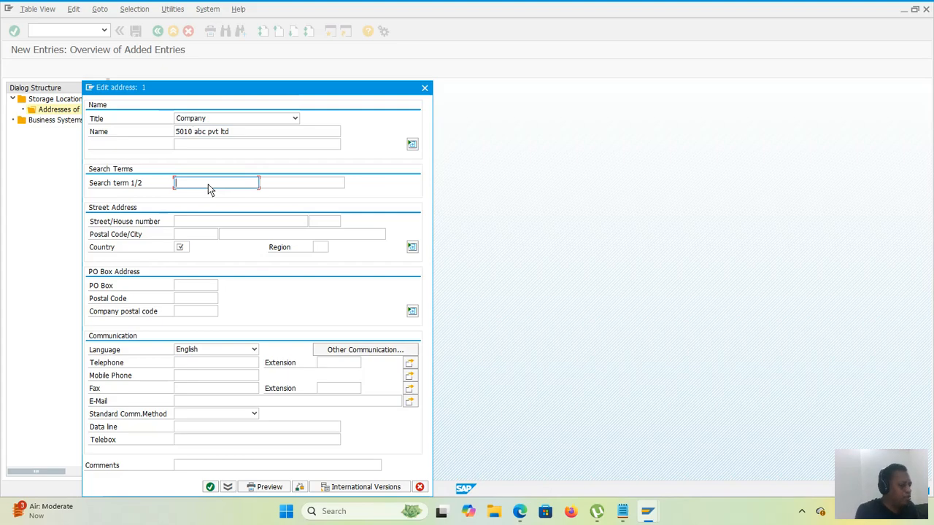
pyautogui.write('5010')
pyautogui.press('Tab')
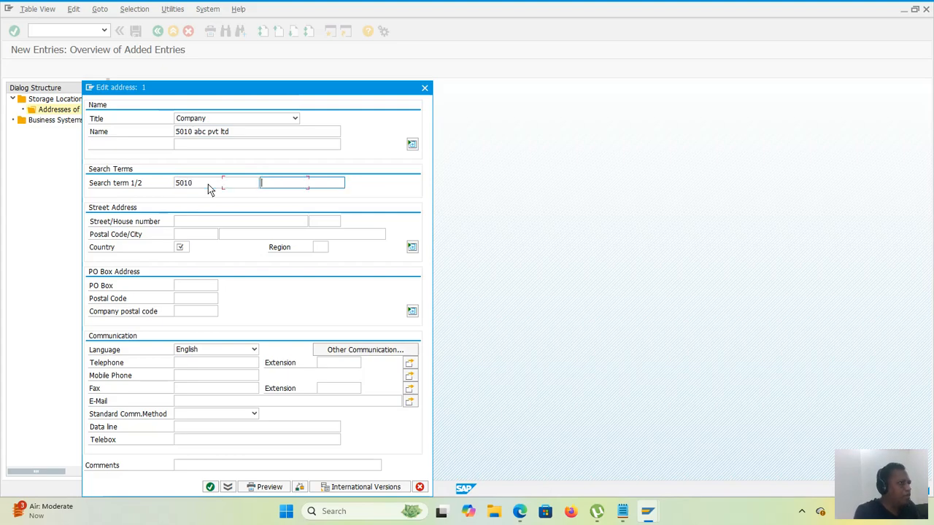
pyautogui.write('abc')
# Step: Fill in the street name and house number of the storage location's street address
pyautogui.click(240, 221)
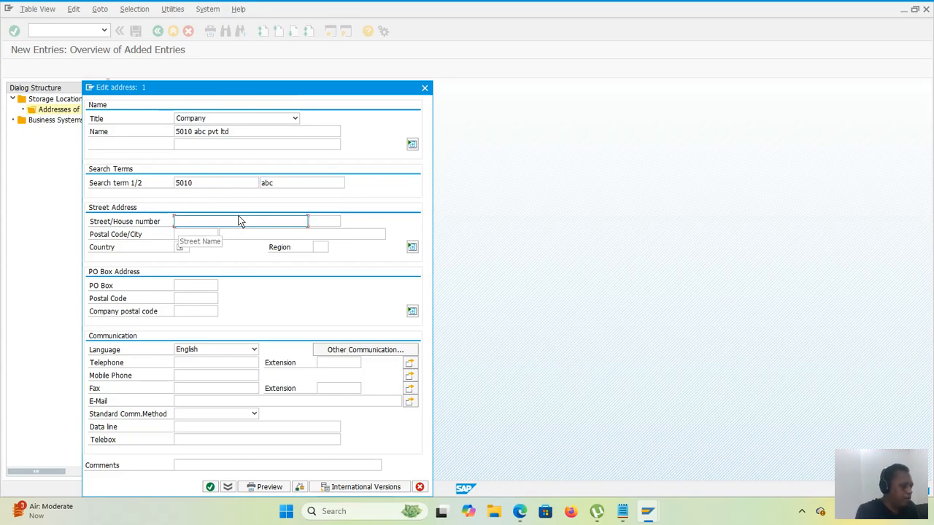
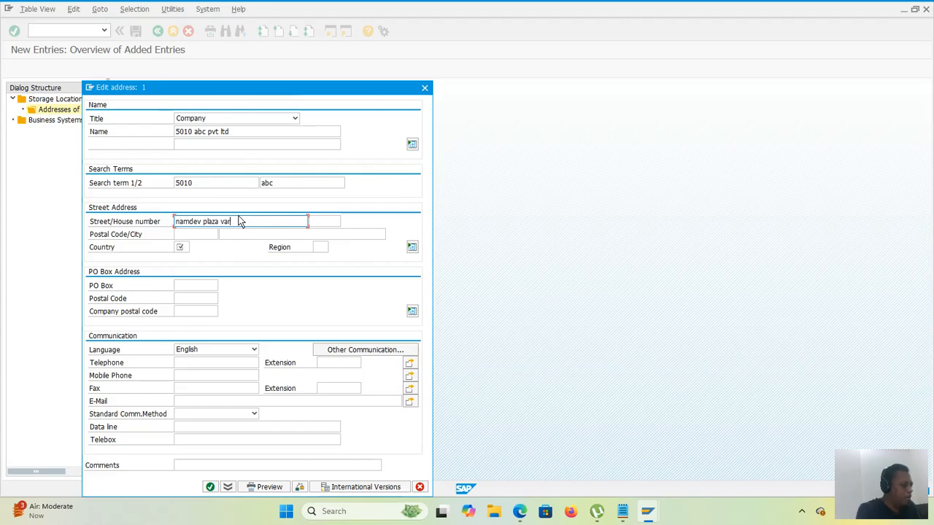
pyautogui.click(319, 221)
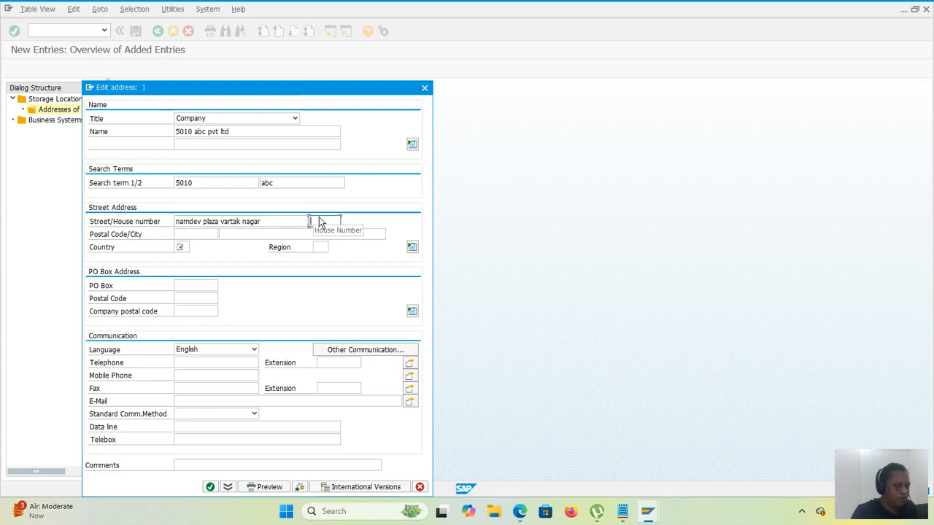
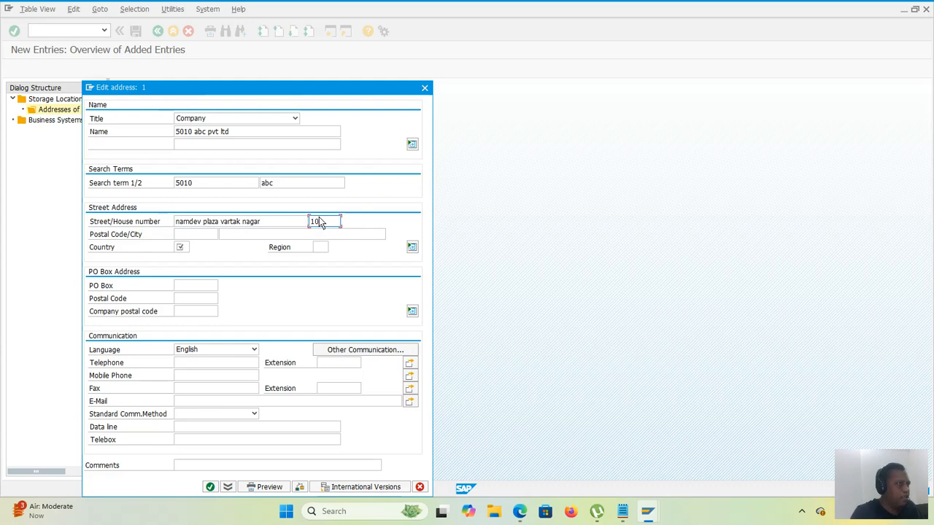
# Step: Complete the street address with the postal code and city, setting country IN and region 13
pyautogui.click(194, 235)
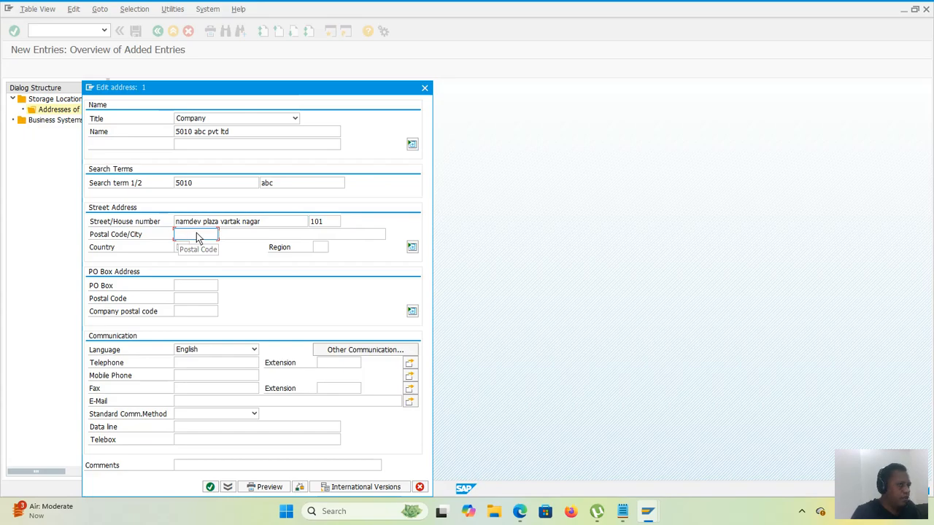
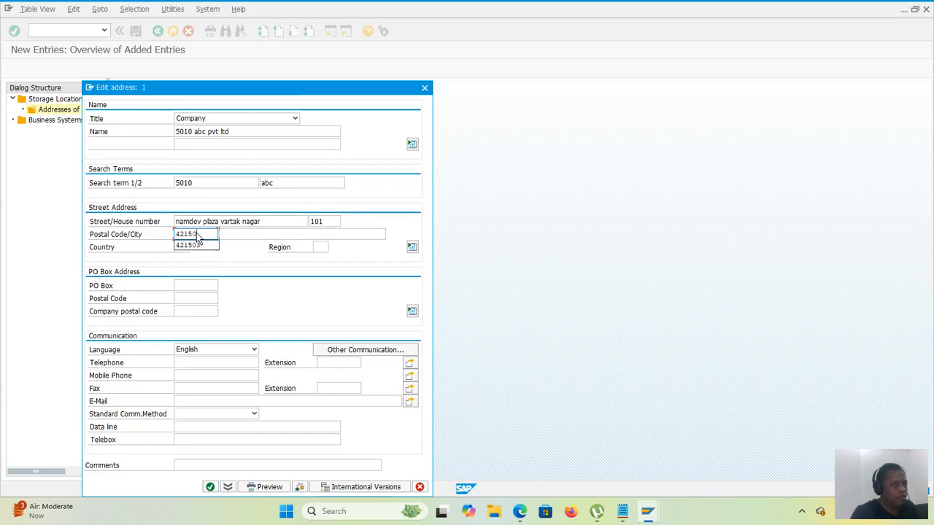
pyautogui.press('Tab')
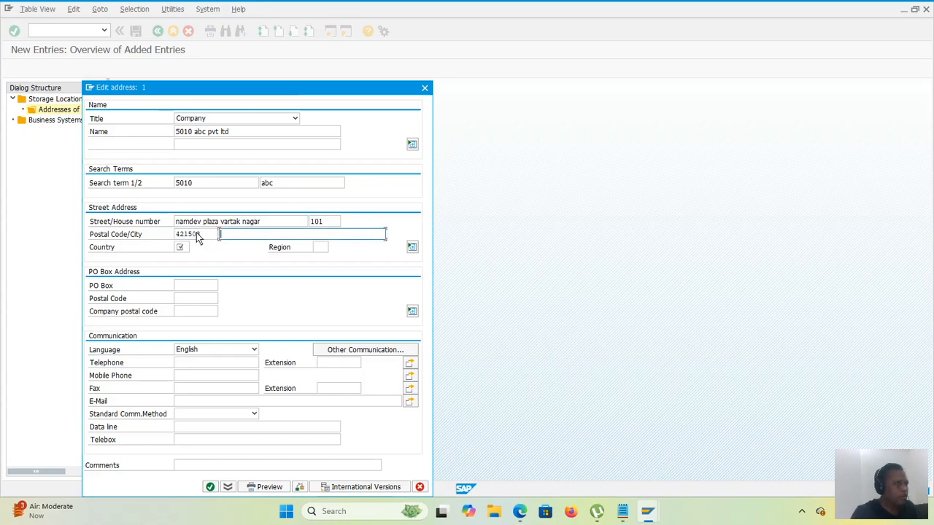
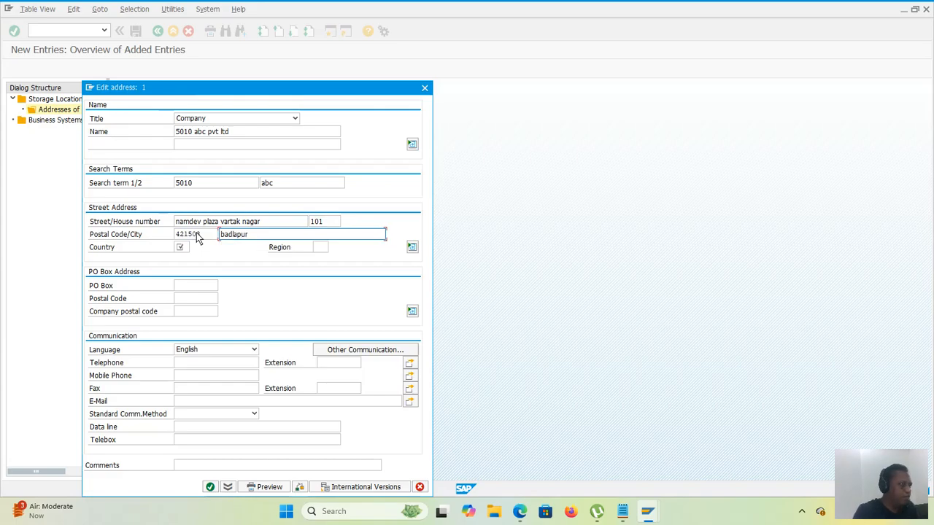
pyautogui.click(184, 248)
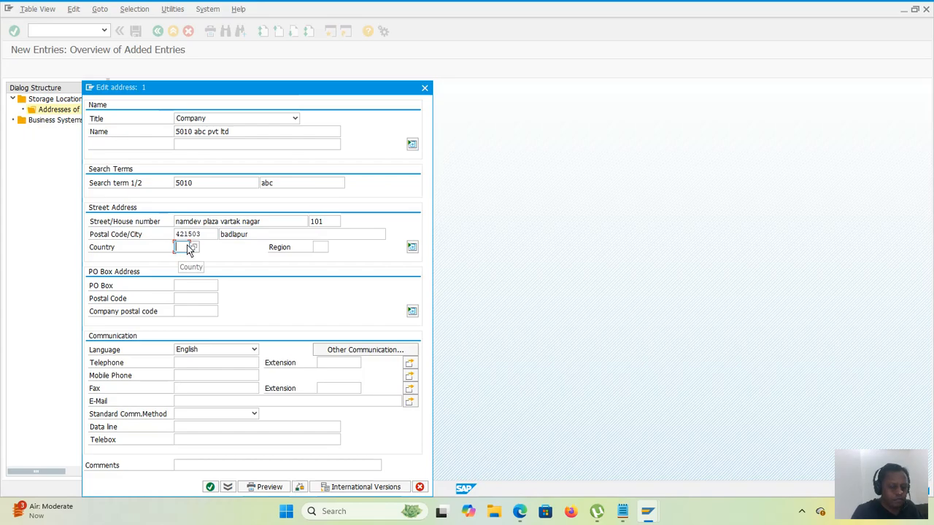
pyautogui.write('IN')
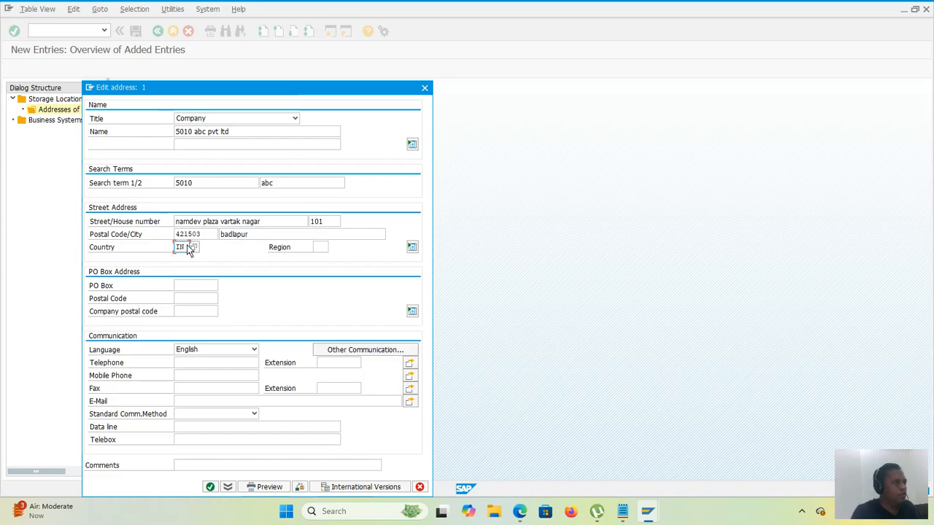
pyautogui.press('Tab')
pyautogui.write('3')
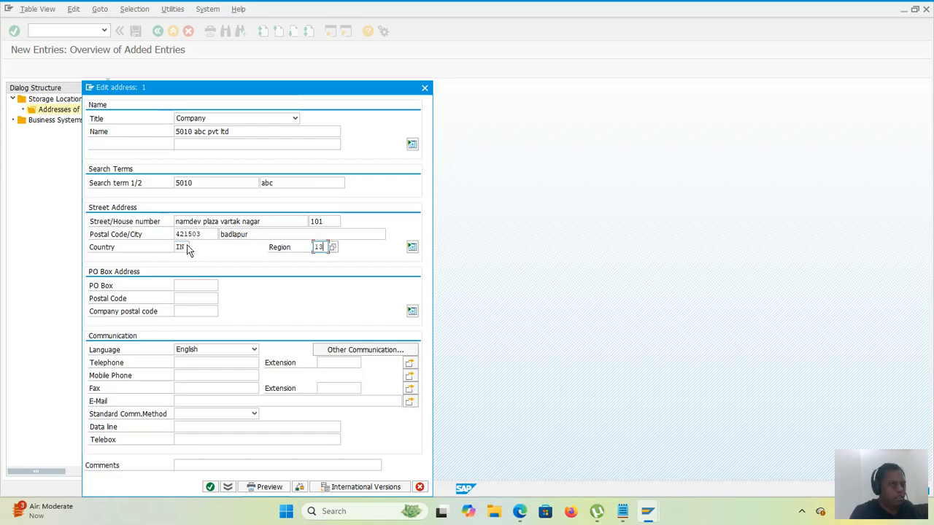
pyautogui.press('Tab')
pyautogui.press('Tab')
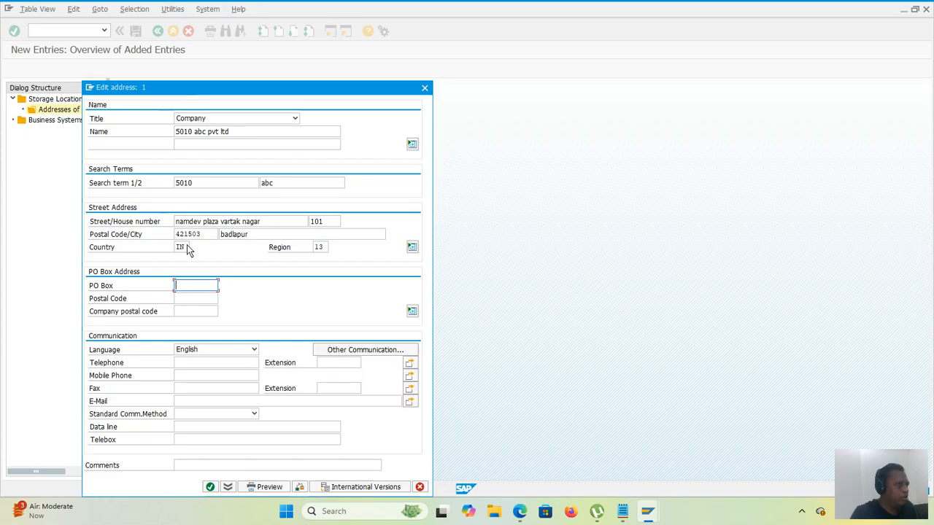
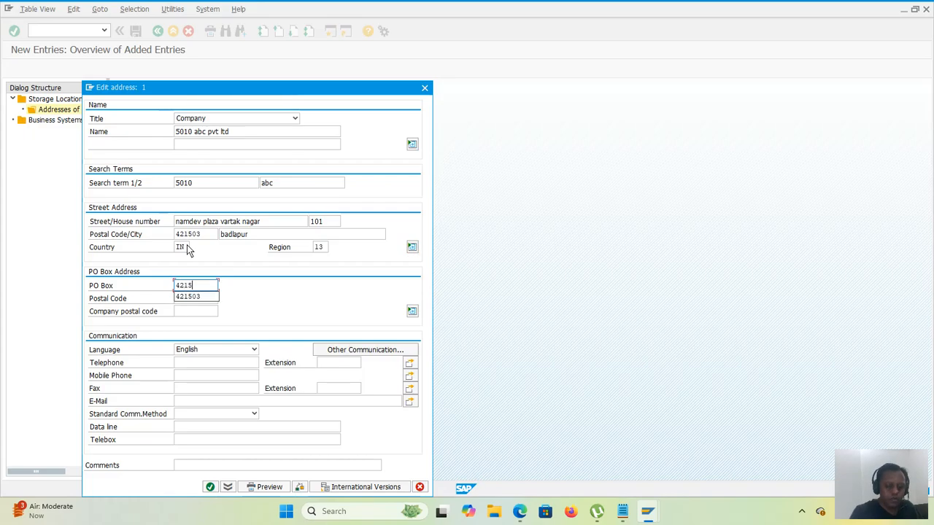
# Step: Fill in the PO box and its postal code, and save the storage location's address
pyautogui.press('Tab')
pyautogui.write('4')
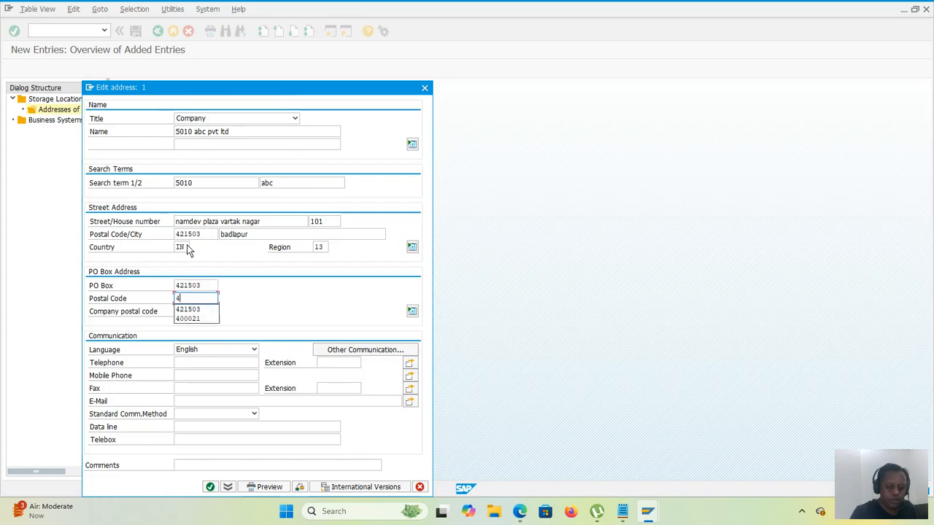
pyautogui.write('2103')
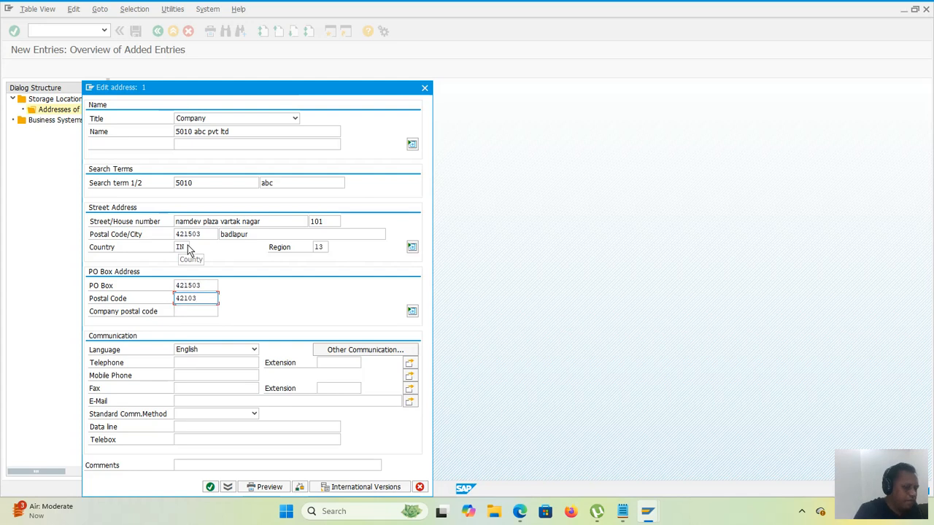
pyautogui.press('BackSpace')
pyautogui.press('BackSpace')
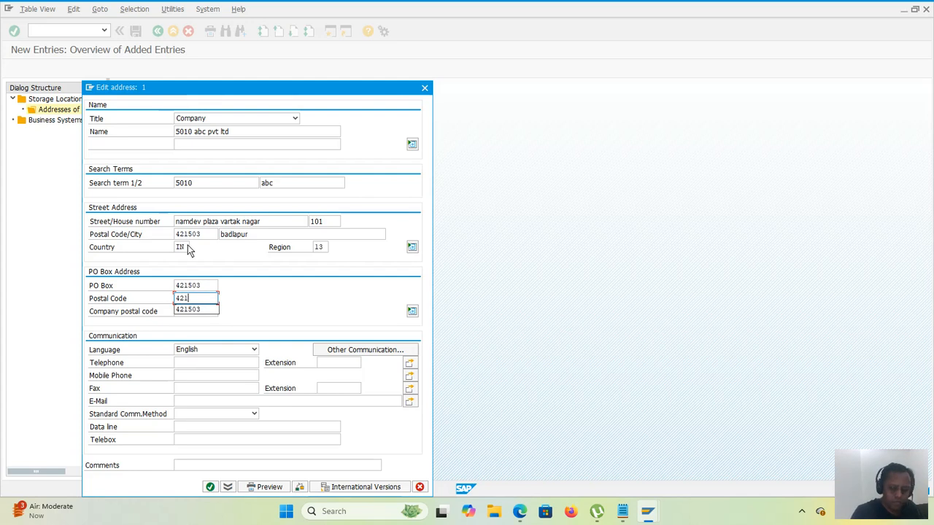
pyautogui.write('503')
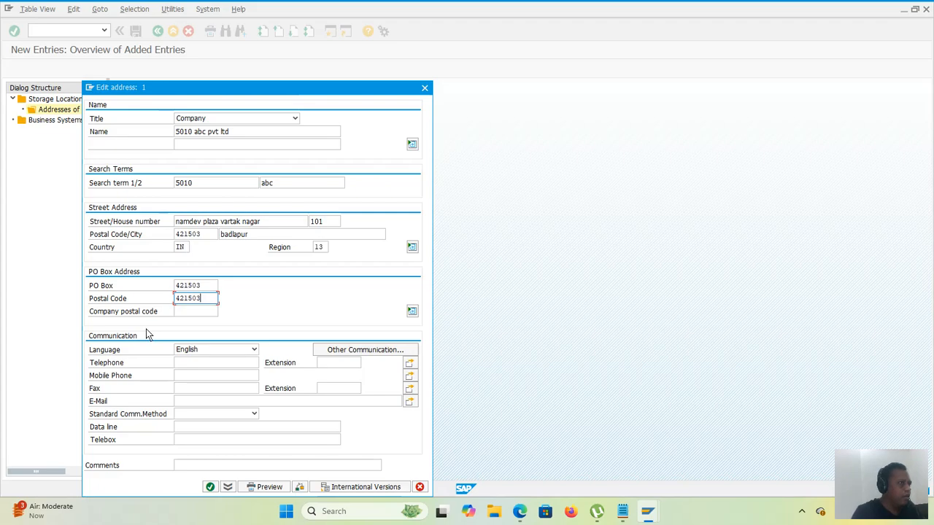
pyautogui.click(209, 487)
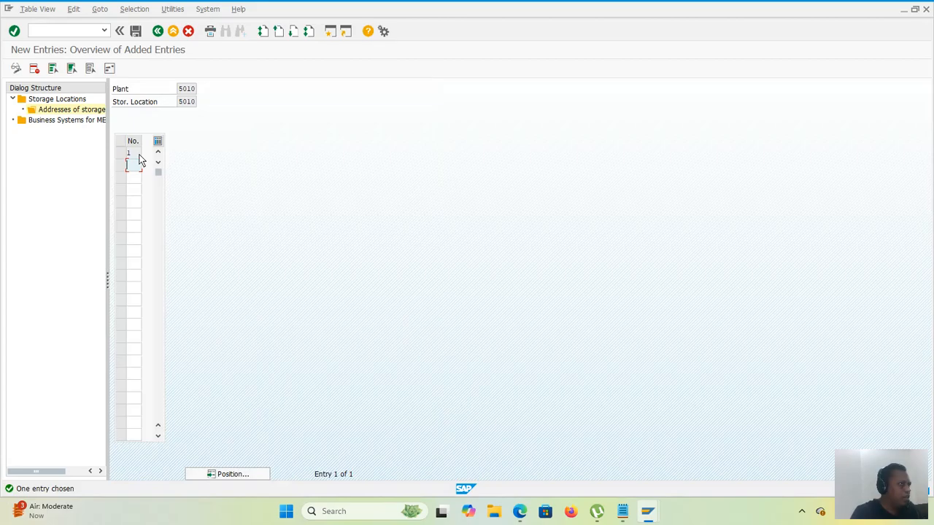
pyautogui.click(136, 32)
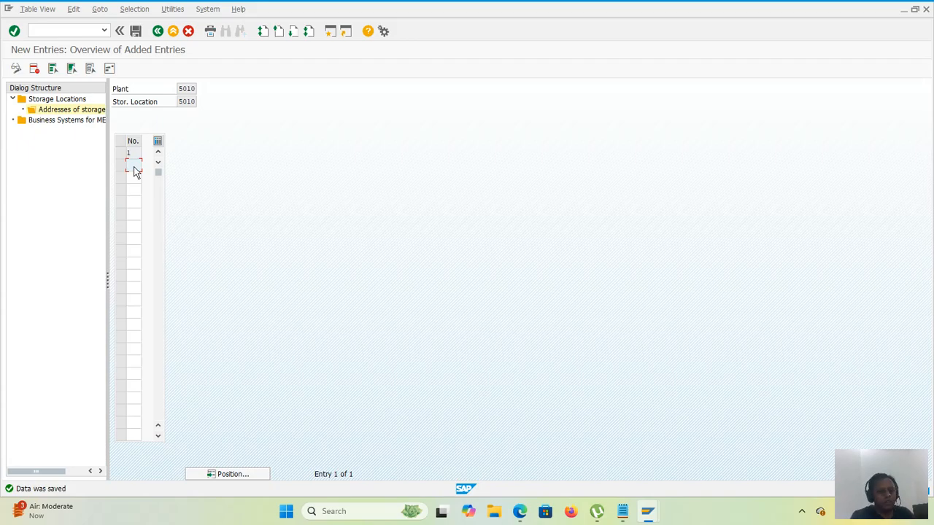
# Step: Return to the customizing implementation guide and expand Materials Management under the enterprise structure's Assignment node
pyautogui.click(156, 33)
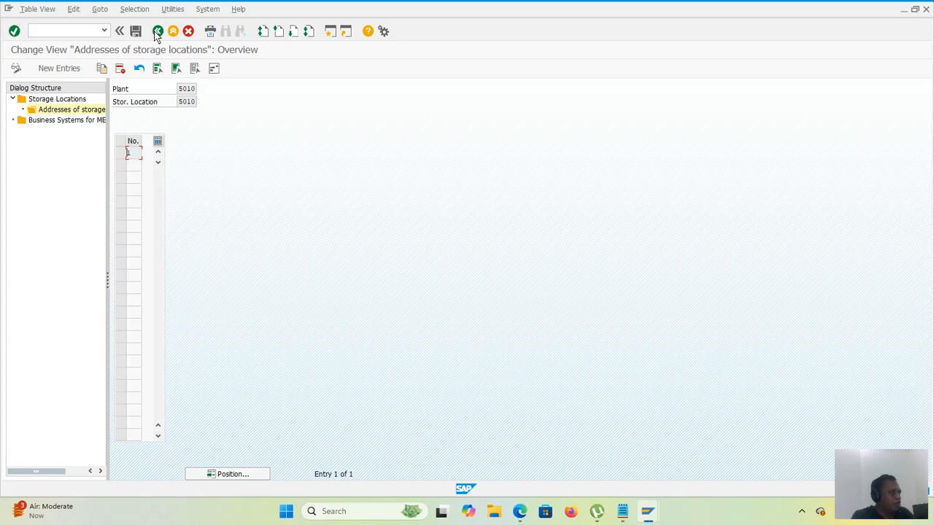
pyautogui.click(156, 33)
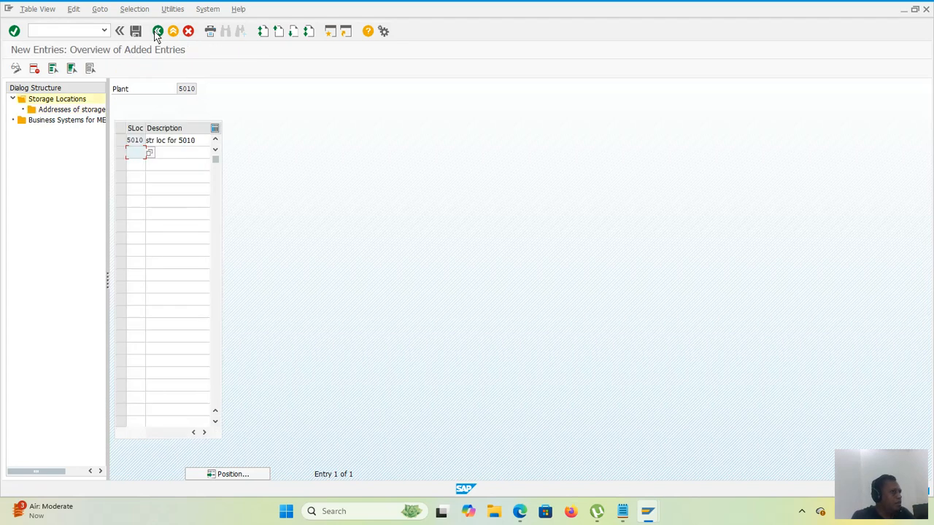
pyautogui.click(156, 34)
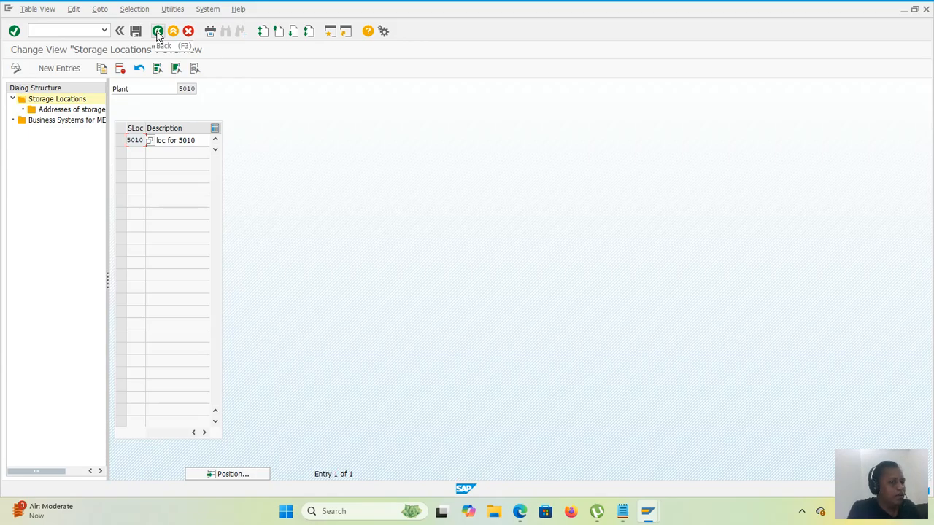
pyautogui.click(157, 34)
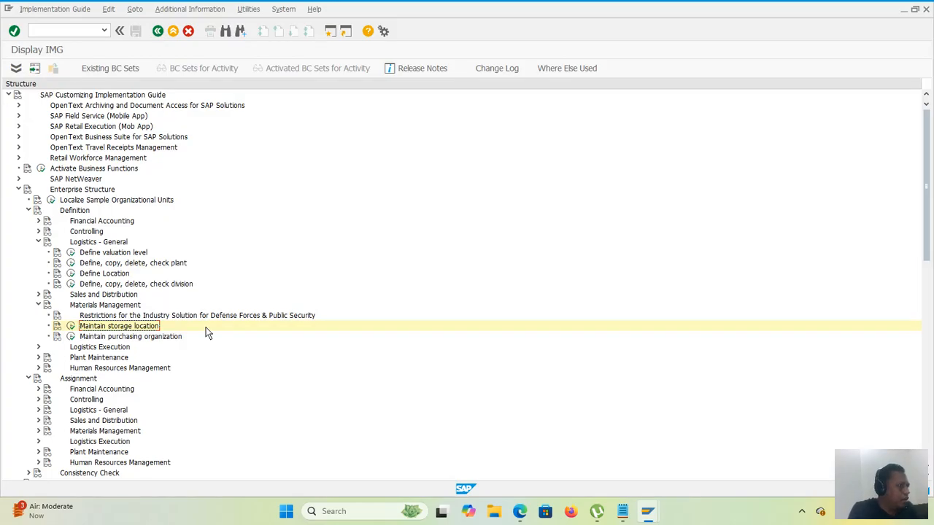
pyautogui.click(39, 432)
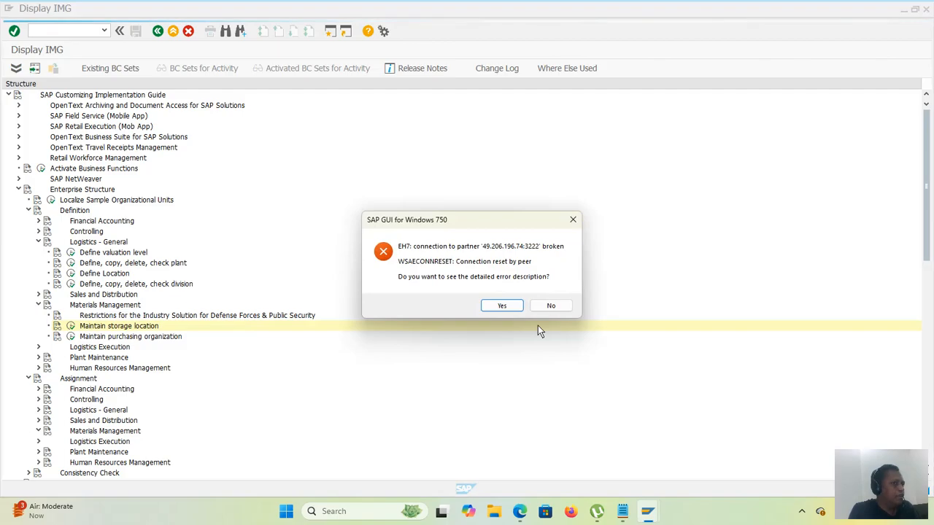
# Step: Dismiss the broken-connection error, reopen the CMIT connection, and log on with the user name and password
pyautogui.click(546, 310)
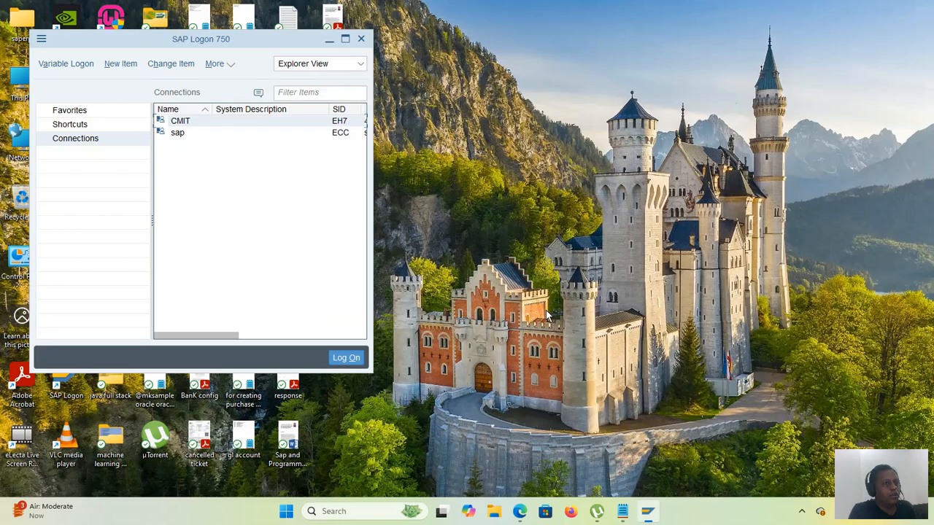
pyautogui.doubleClick(221, 122)
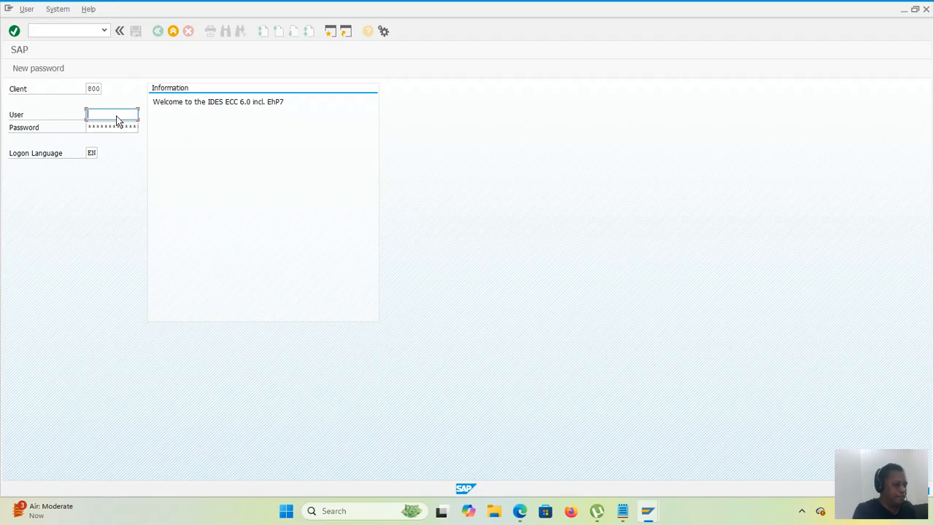
pyautogui.write('prakash')
pyautogui.press('Tab')
pyautogui.write('*')
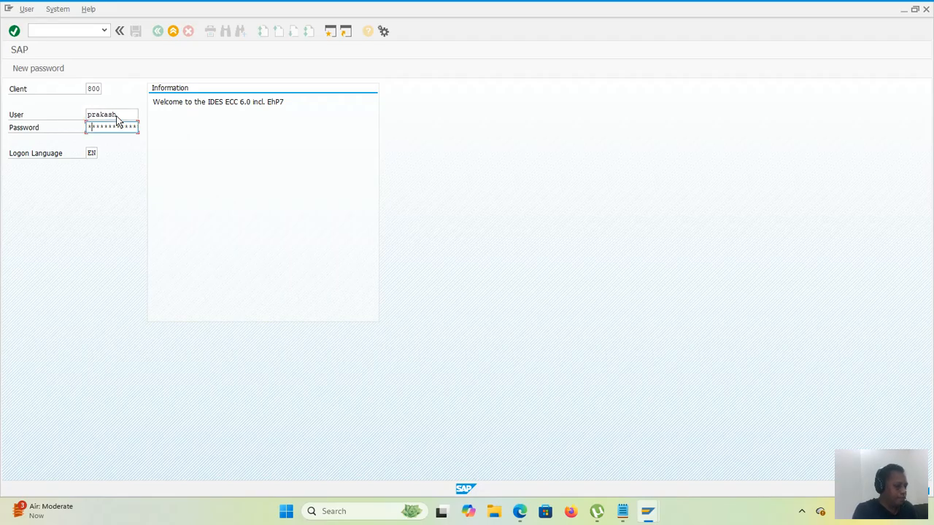
pyautogui.write('****')
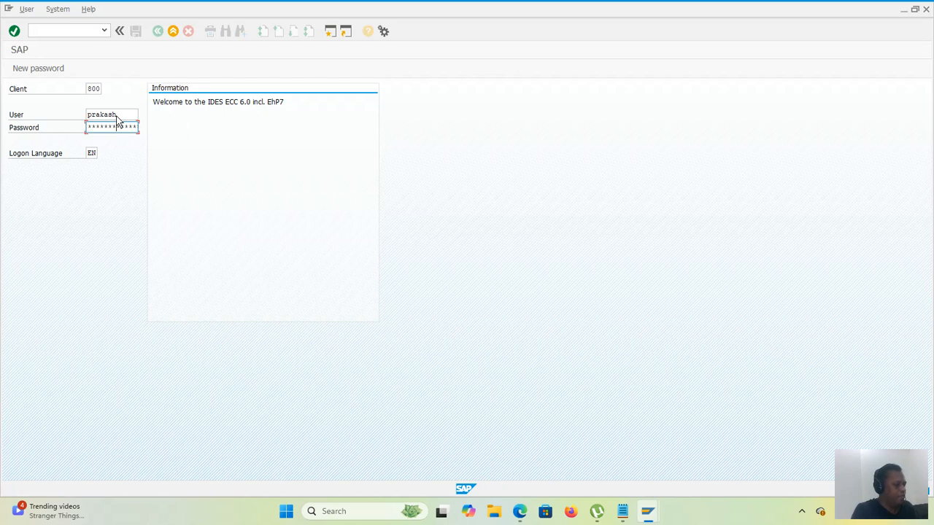
pyautogui.press('Return')
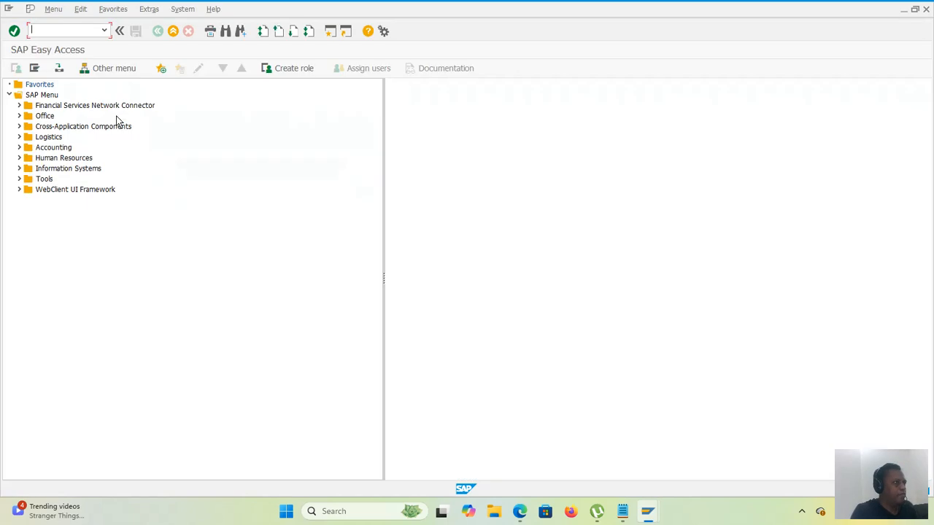
# Step: Run transaction spro and open the SAP Reference IMG
pyautogui.click(74, 33)
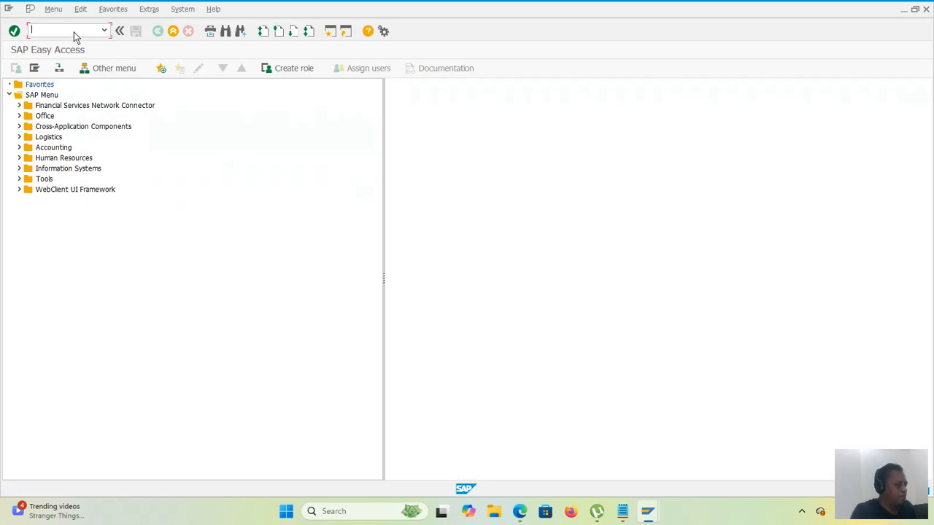
pyautogui.write('spro')
pyautogui.press('Return')
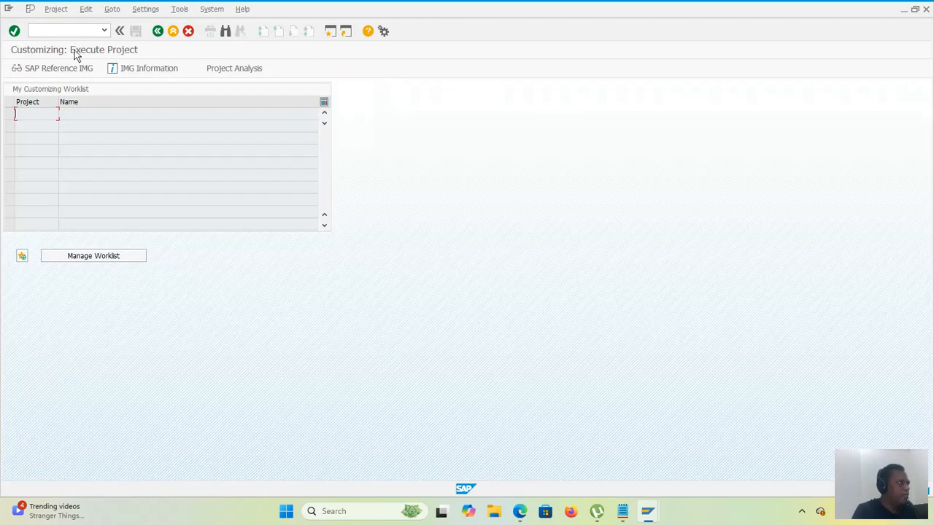
pyautogui.click(77, 63)
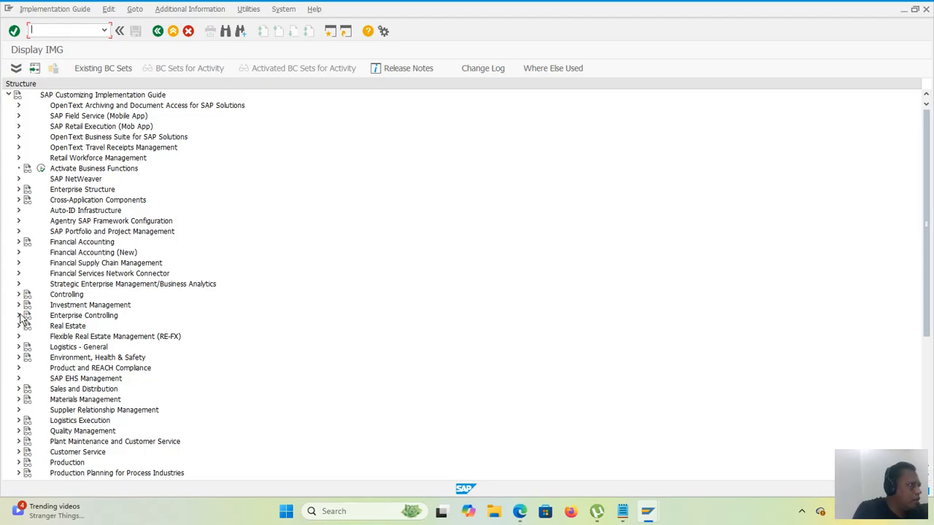
# Step: Expand Enterprise Structure's Definition and Assignment nodes, and open Materials Management under each of them
pyautogui.click(18, 189)
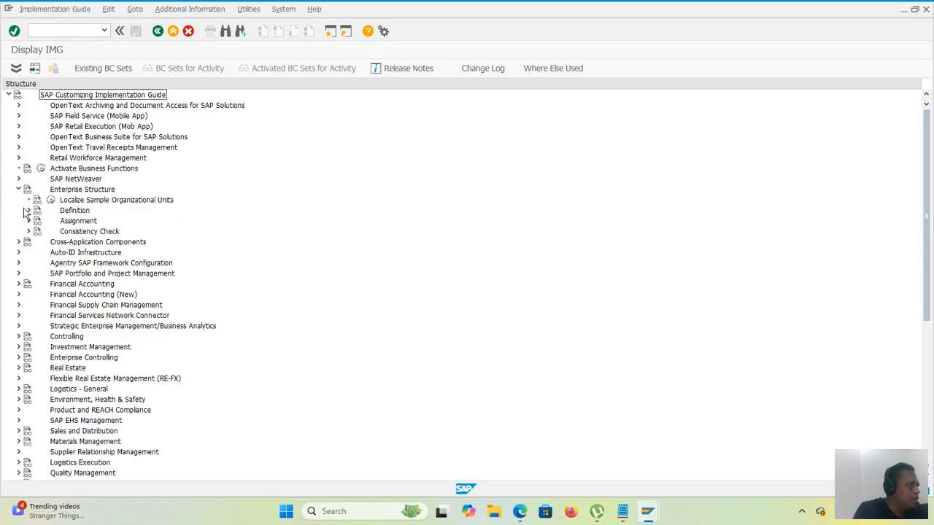
pyautogui.click(29, 210)
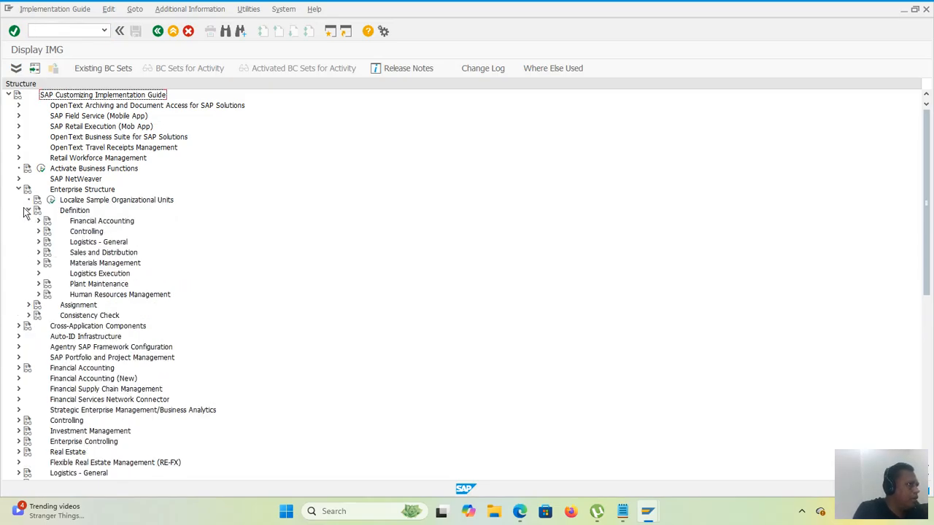
pyautogui.click(29, 305)
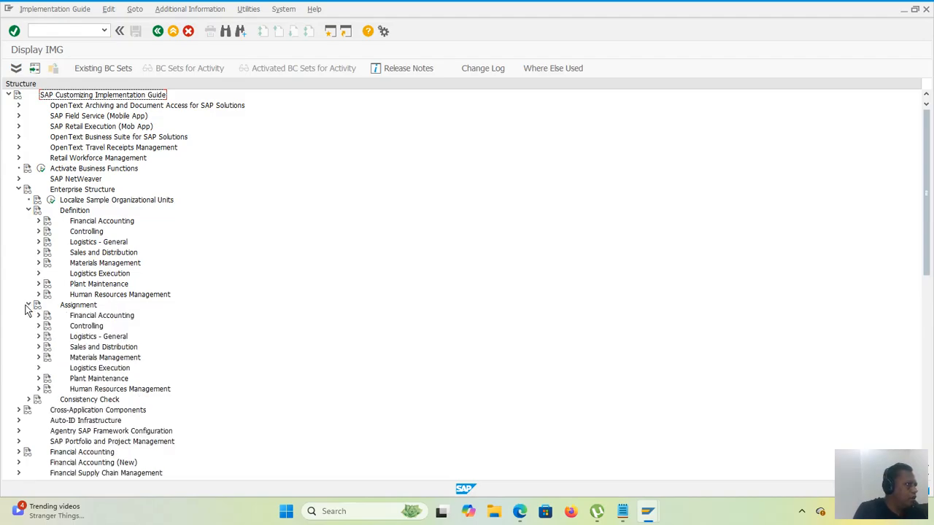
pyautogui.click(39, 241)
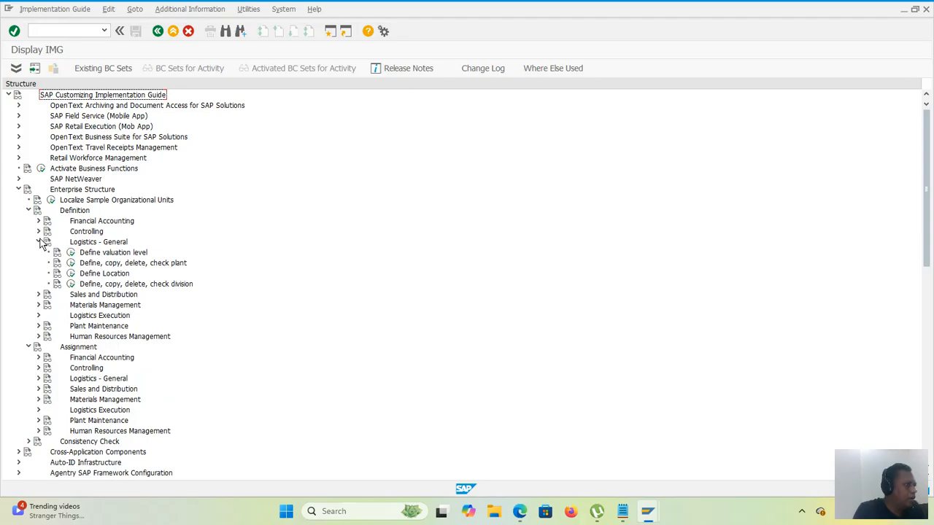
pyautogui.click(38, 242)
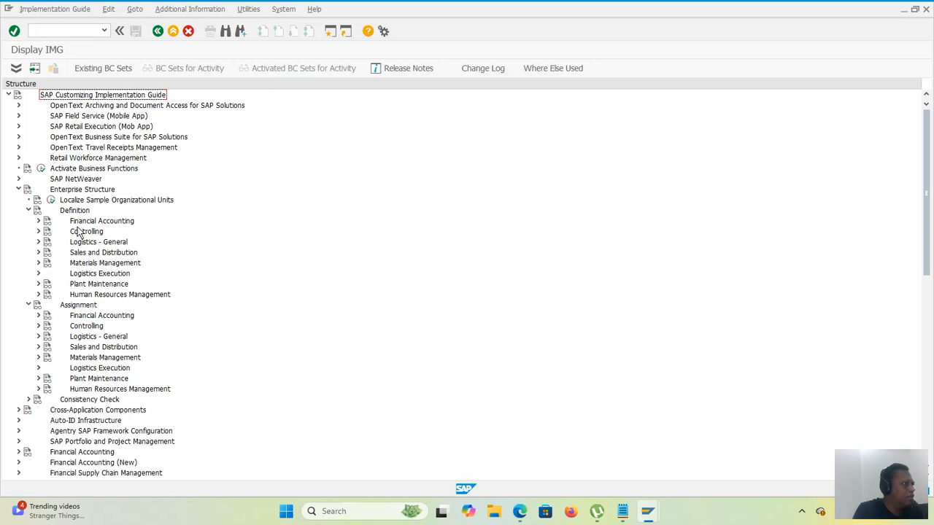
pyautogui.click(39, 262)
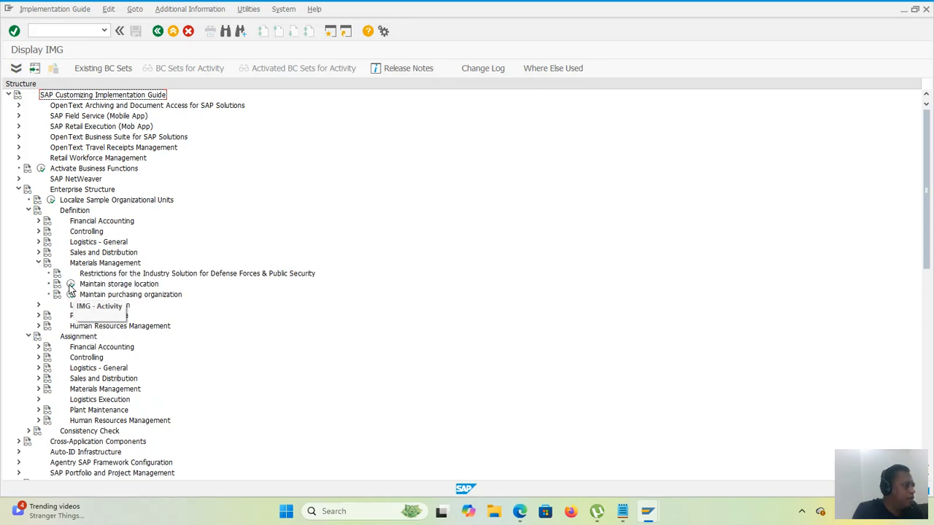
pyautogui.scroll(-1, 69, 285)
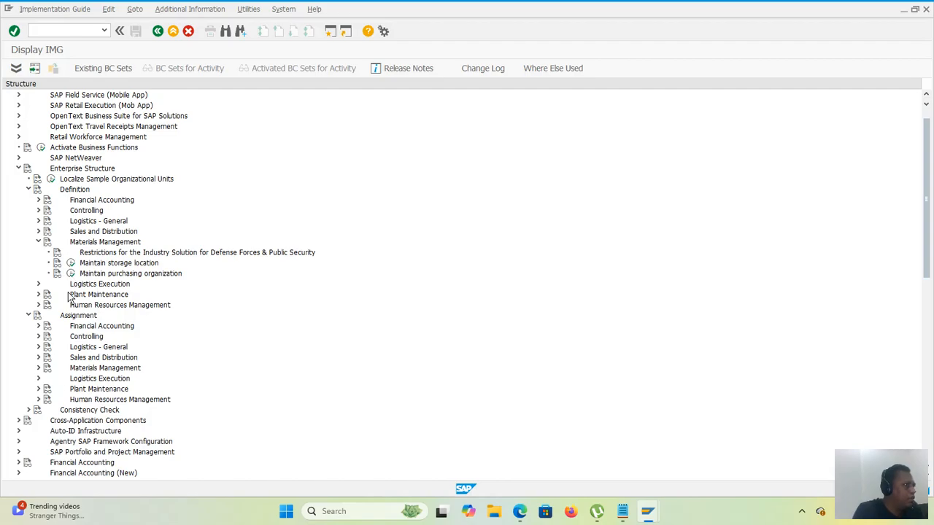
pyautogui.click(39, 369)
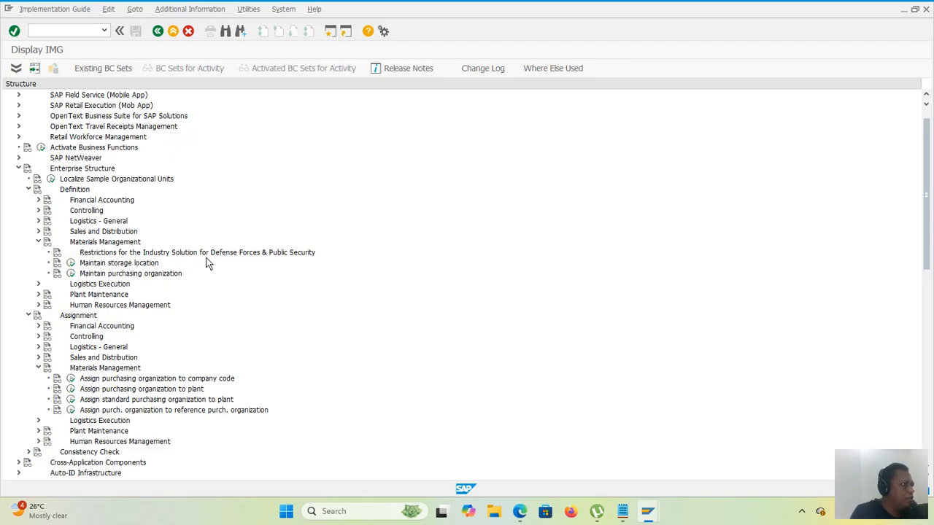
# Step: Open Define warehouse number in the Definition node's Logistics Execution section and add a new entry with warehouse number 888
pyautogui.click(39, 285)
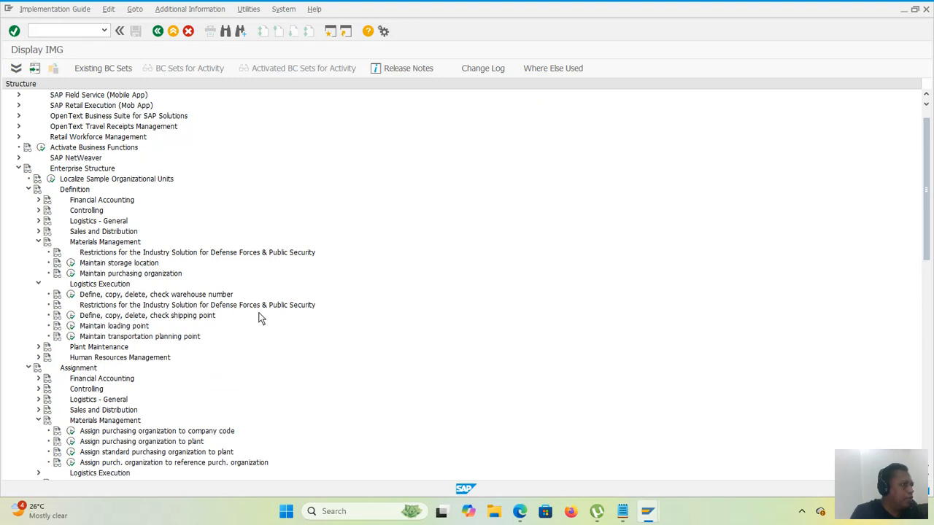
pyautogui.click(71, 295)
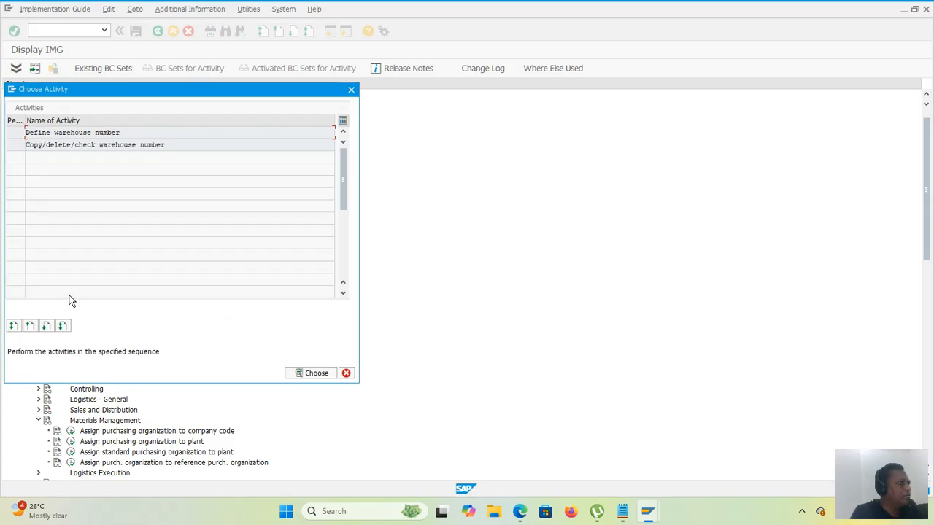
pyautogui.doubleClick(94, 134)
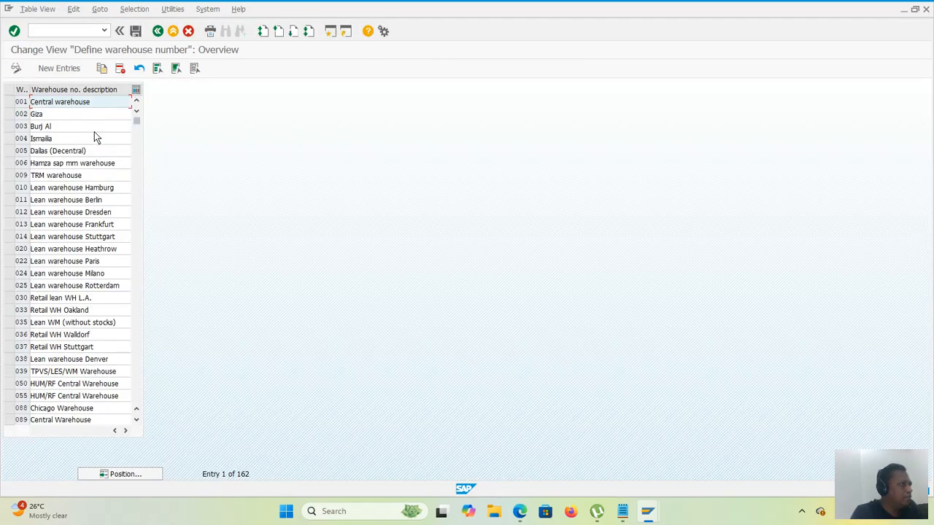
pyautogui.click(72, 74)
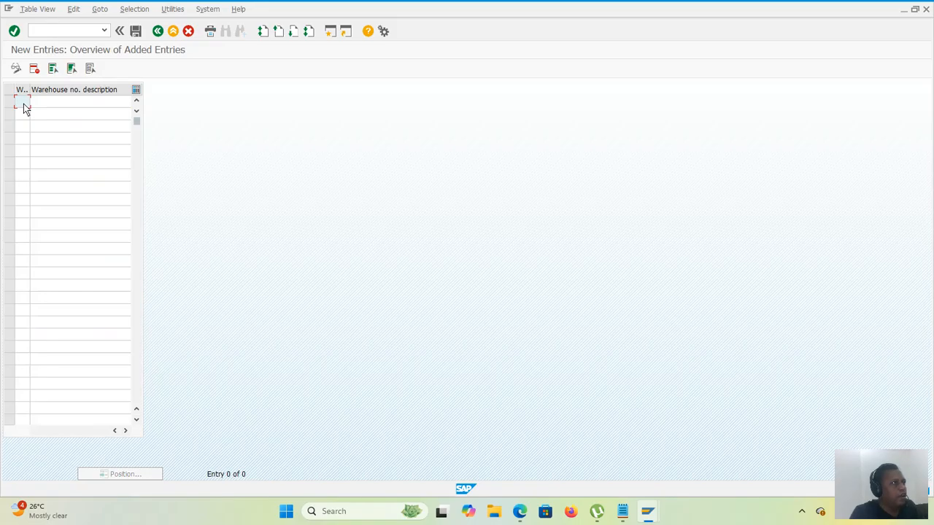
pyautogui.write('888')
pyautogui.press('Tab')
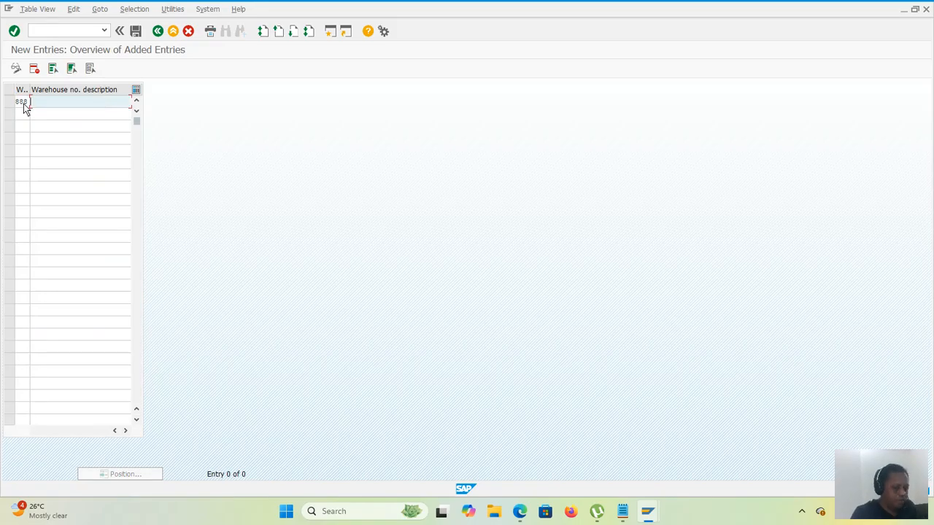
pyautogui.write('88')
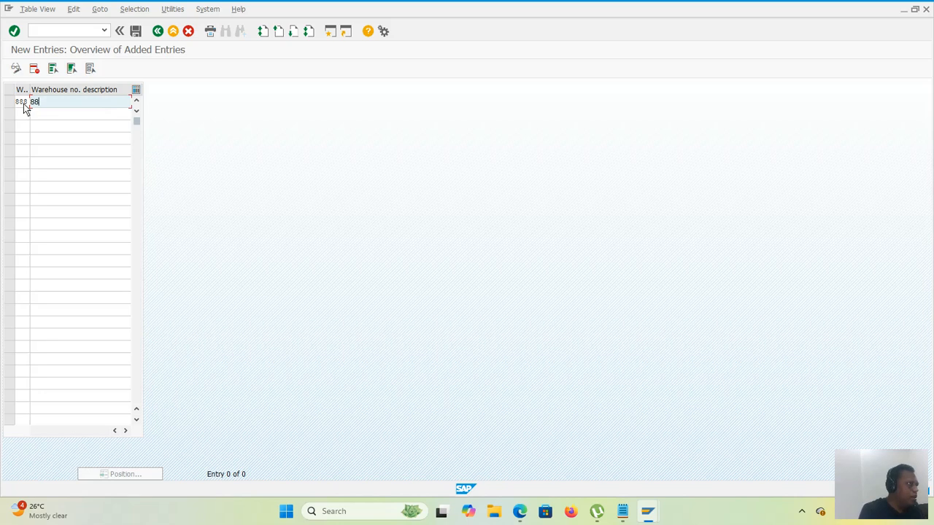
pyautogui.write('8 warehouse ')
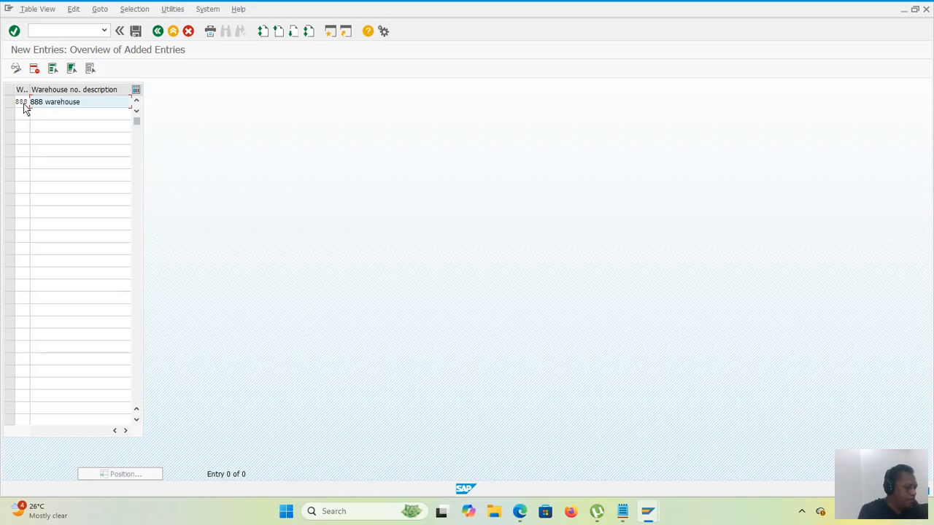
pyautogui.write('for abc')
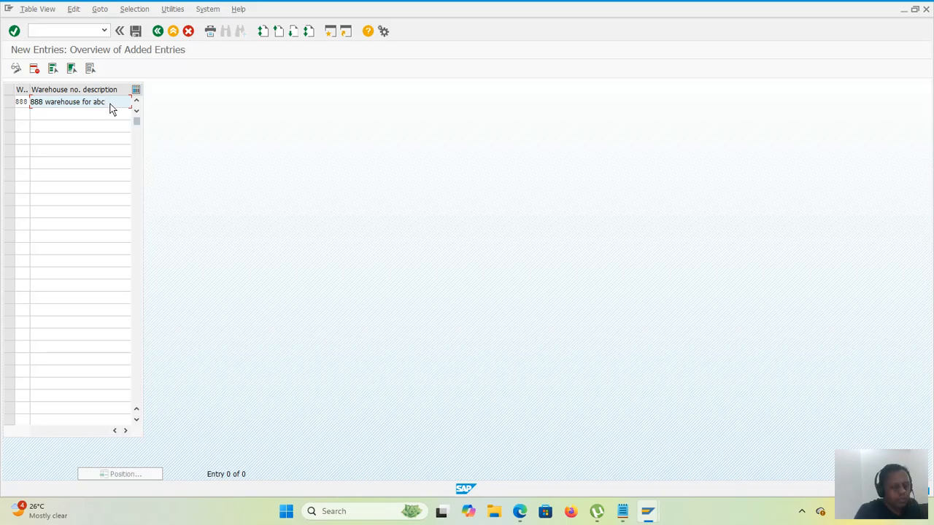
pyautogui.write('501')
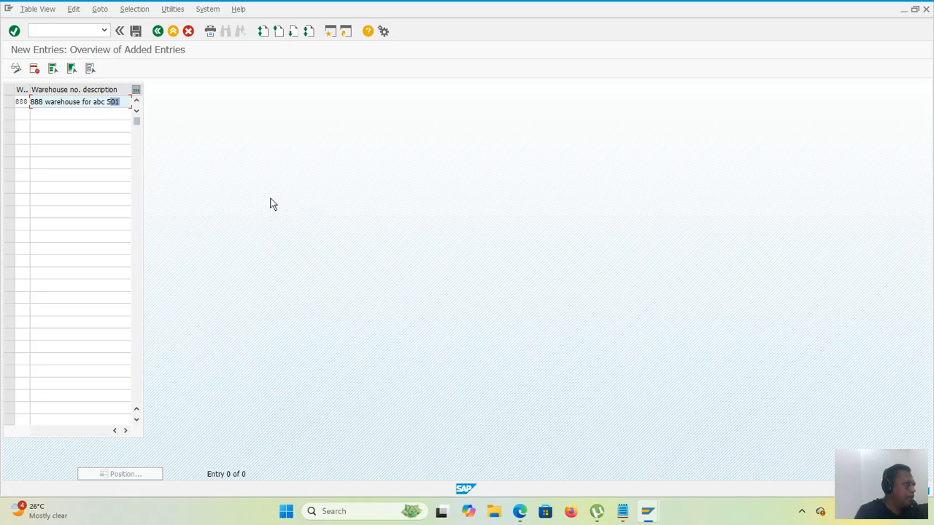
pyautogui.press('BackSpace')
pyautogui.press('BackSpace')
pyautogui.press('BackSpace')
pyautogui.press('BackSpace')
pyautogui.press('BackSpace')
pyautogui.press('BackSpace')
pyautogui.press('BackSpace')
pyautogui.press('BackSpace')
pyautogui.press('BackSpace')
pyautogui.press('BackSpace')
pyautogui.press('BackSpace')
pyautogui.press('BackSpace')
pyautogui.press('BackSpace')
pyautogui.press('BackSpace')
pyautogui.press('BackSpace')
pyautogui.press('BackSpace')
pyautogui.press('BackSpace')
pyautogui.press('BackSpace')
pyautogui.press('BackSpace')
pyautogui.press('BackSpace')
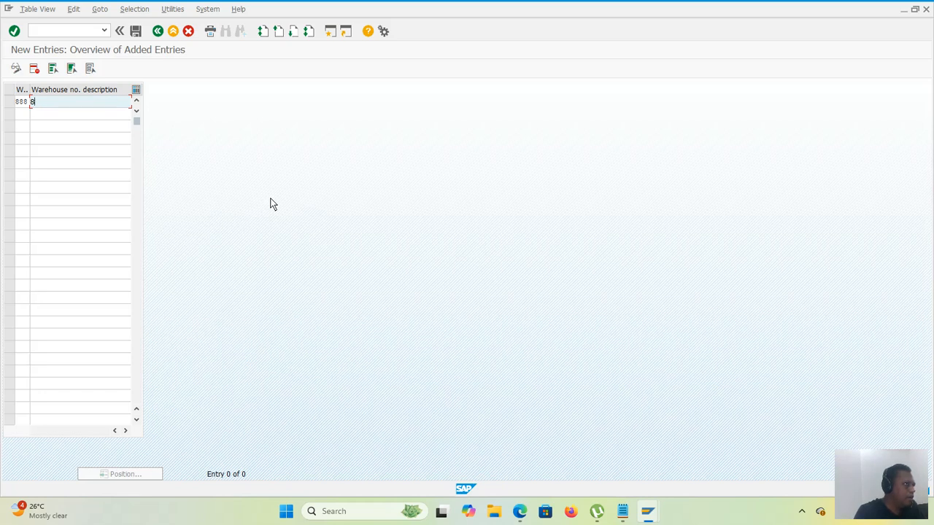
# Step: Enter "5010 warehouse for abc" as the description of warehouse number 888
pyautogui.write('5')
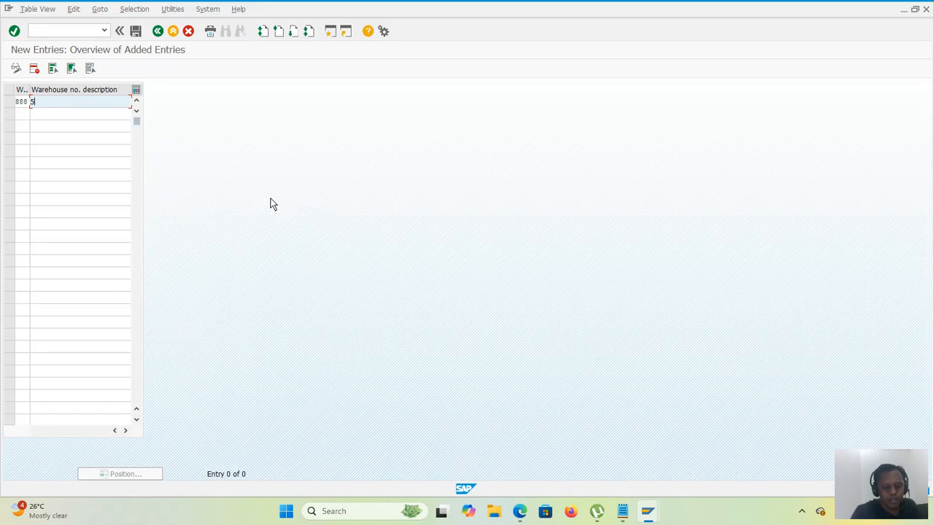
pyautogui.write('010')
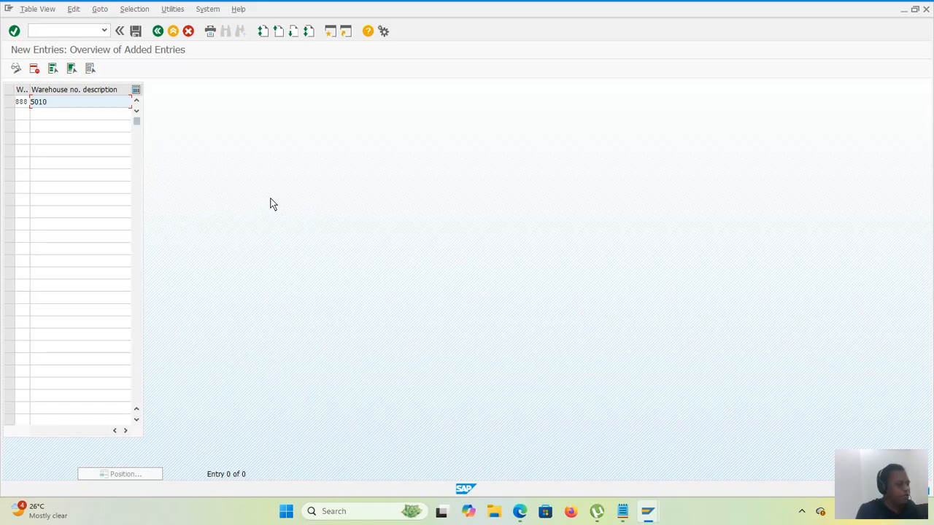
pyautogui.write(' wareh')
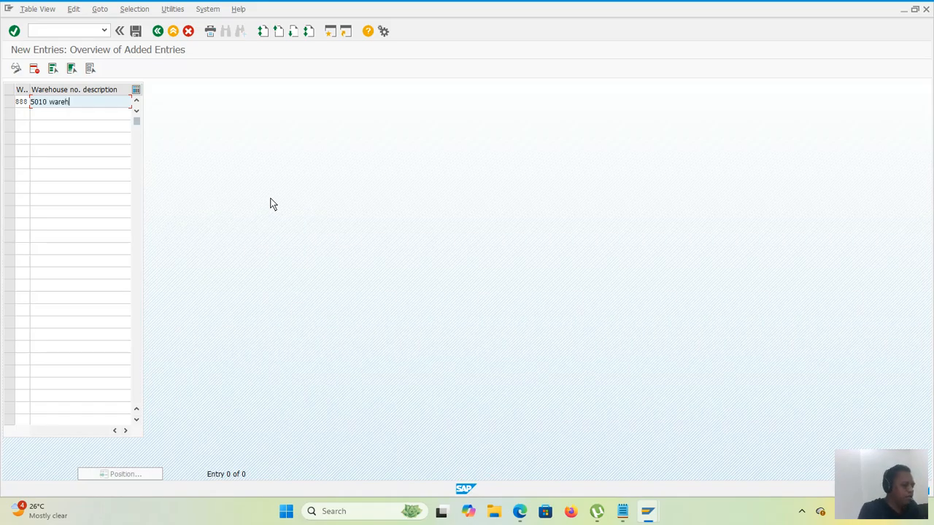
pyautogui.write('ous')
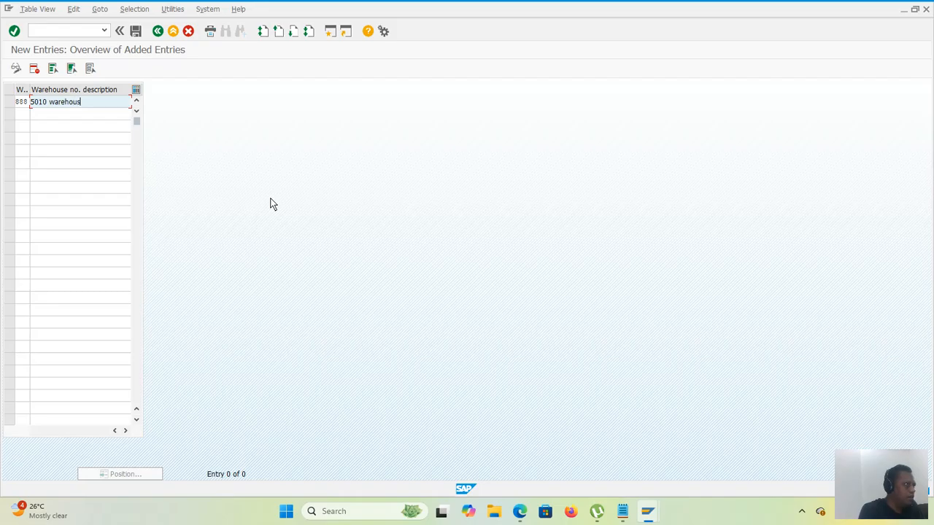
pyautogui.write('e for abc')
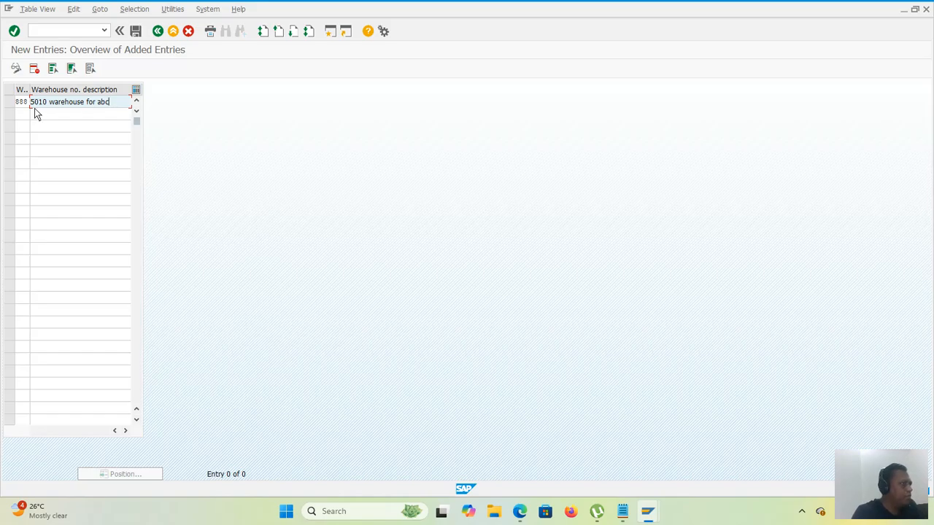
# Step: Save the new warehouse entry under the proposed customizing request and return to the warehouse activity selection
pyautogui.click(135, 34)
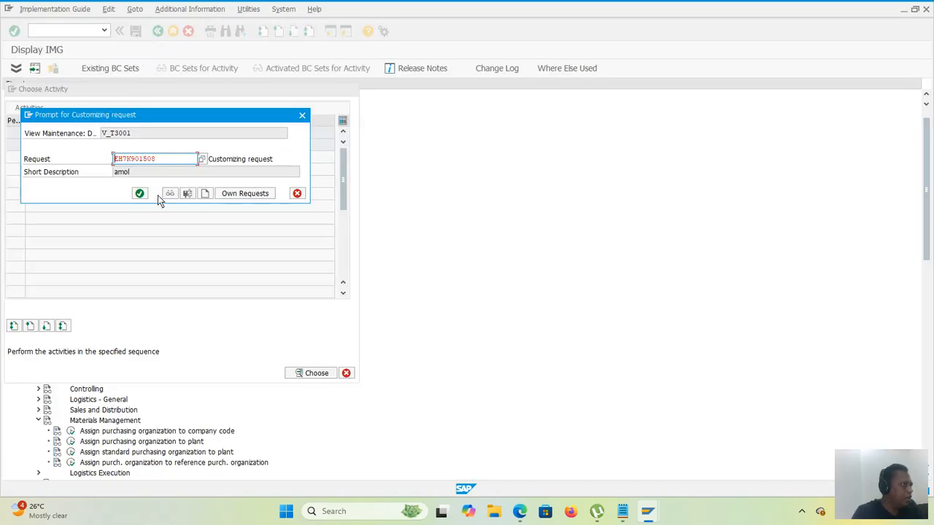
pyautogui.click(139, 193)
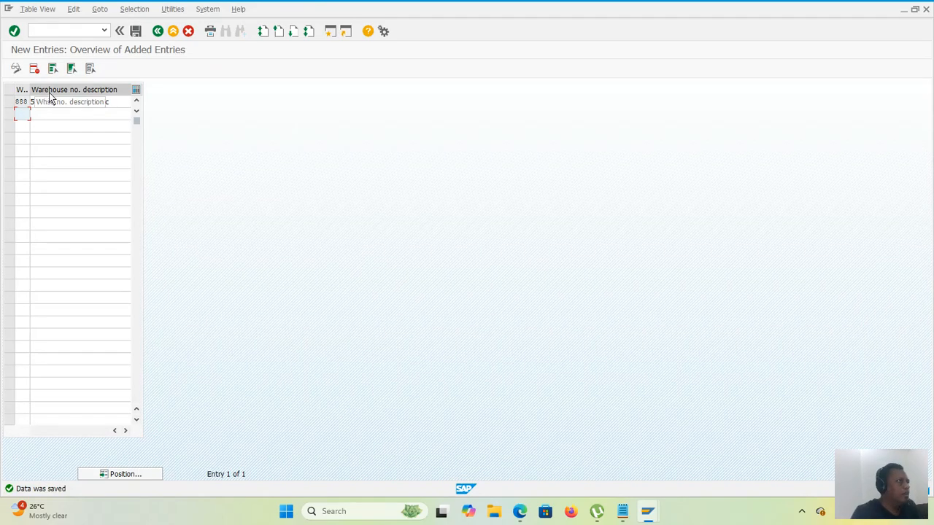
pyautogui.click(158, 31)
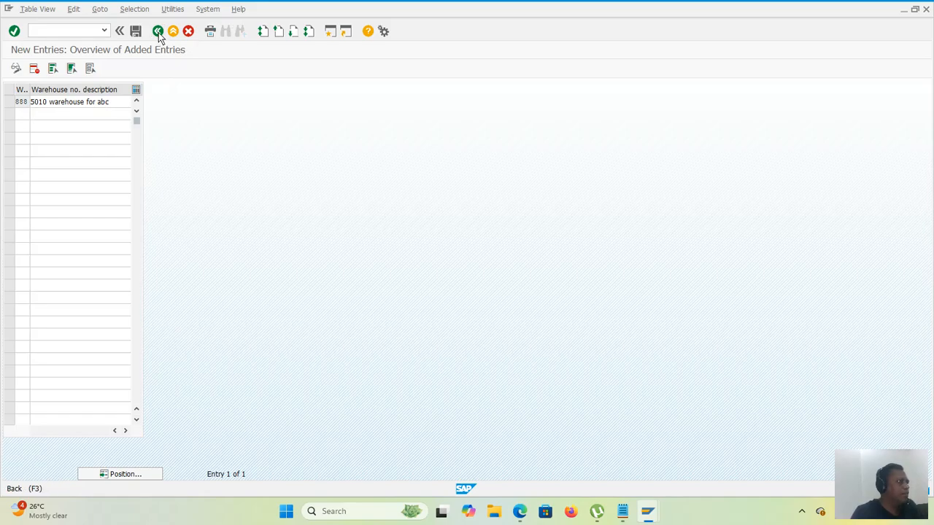
pyautogui.click(158, 32)
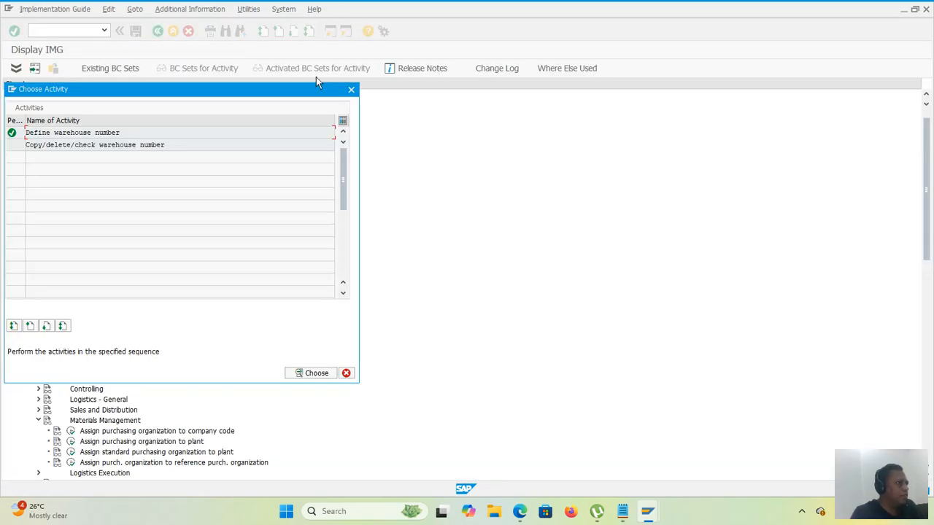
# Step: Close the warehouse activity selection and open Assign warehouse number to plant/storage location in the Assignment node's Logistics Execution section
pyautogui.click(351, 89)
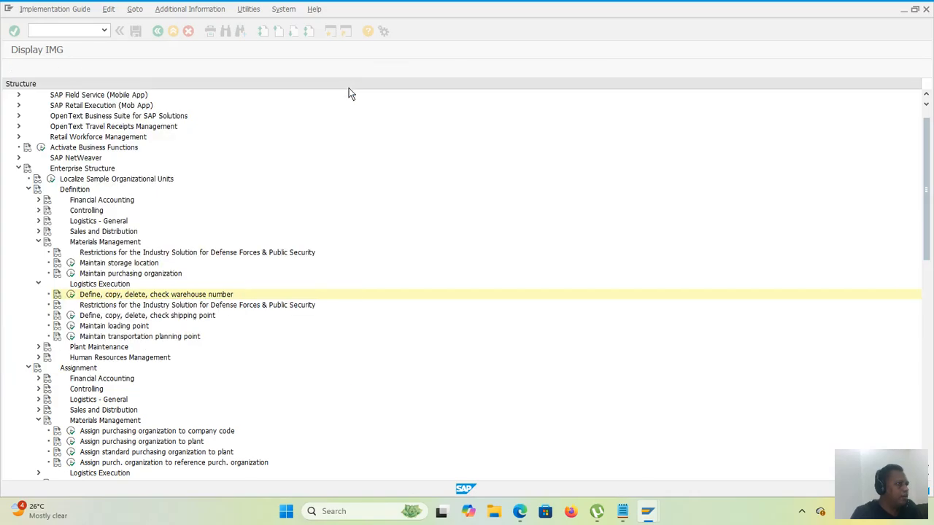
pyautogui.scroll(-5, 175, 217)
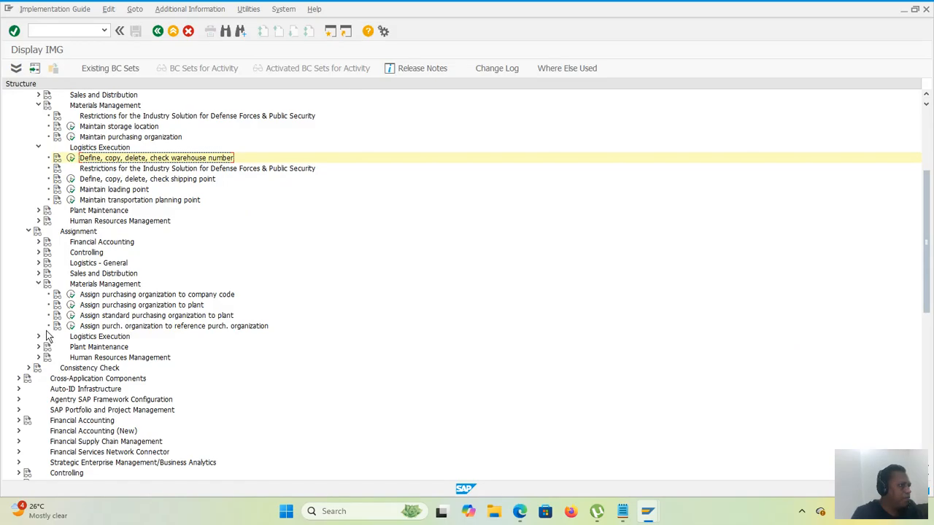
pyautogui.scroll(-1, 62, 325)
pyautogui.scroll(-1, 61, 325)
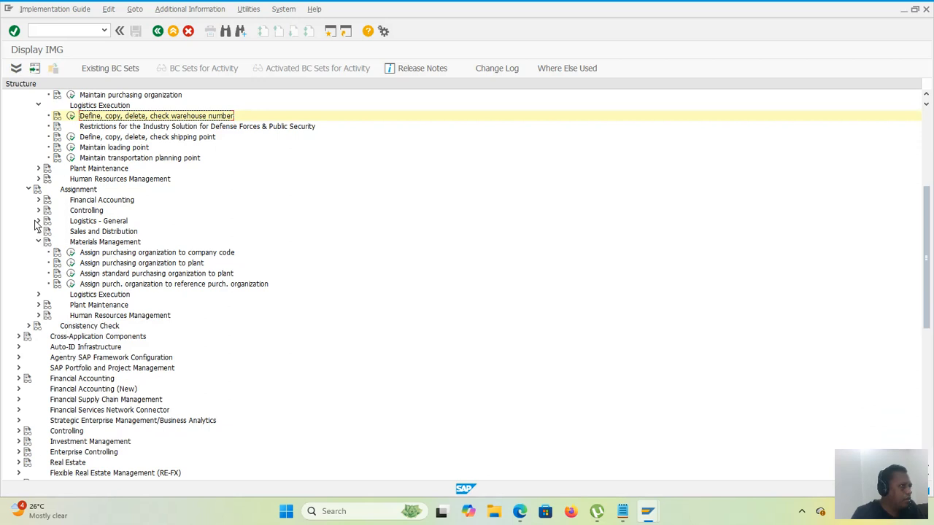
pyautogui.click(38, 295)
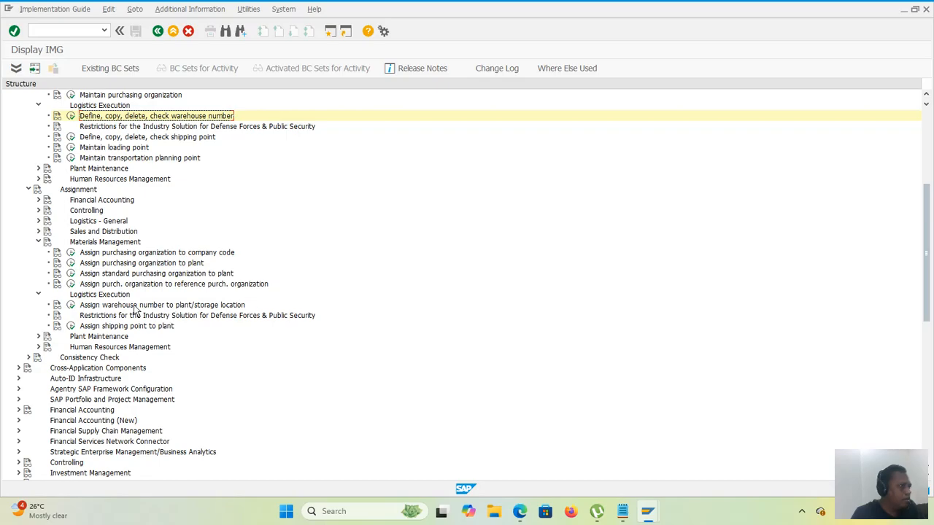
pyautogui.click(70, 306)
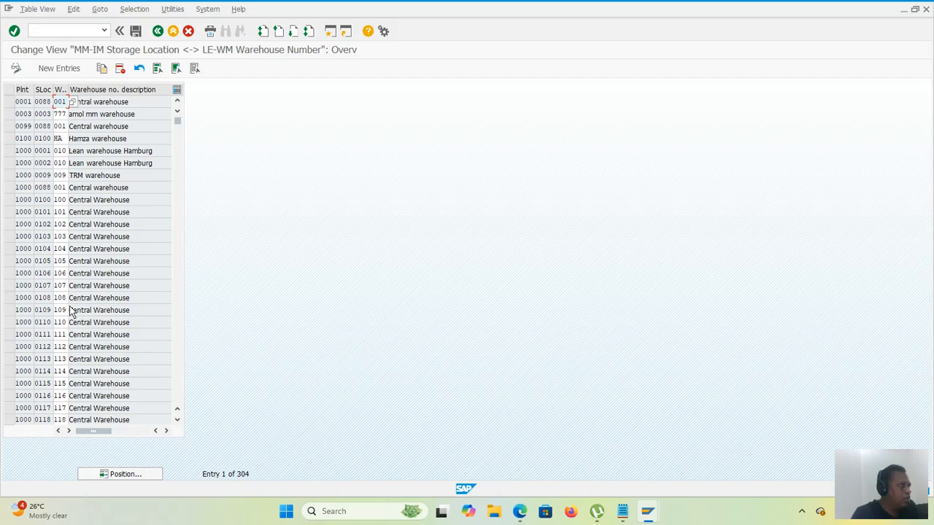
# Step: Add a new entry assigning warehouse number 888 to plant 5010 and storage location 5010, and save it under the proposed customizing request
pyautogui.click(65, 68)
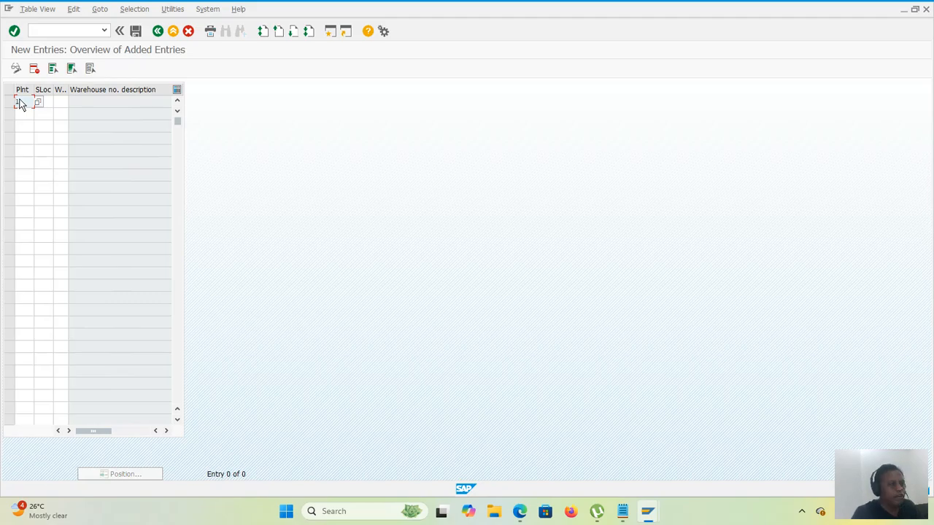
pyautogui.write('S')
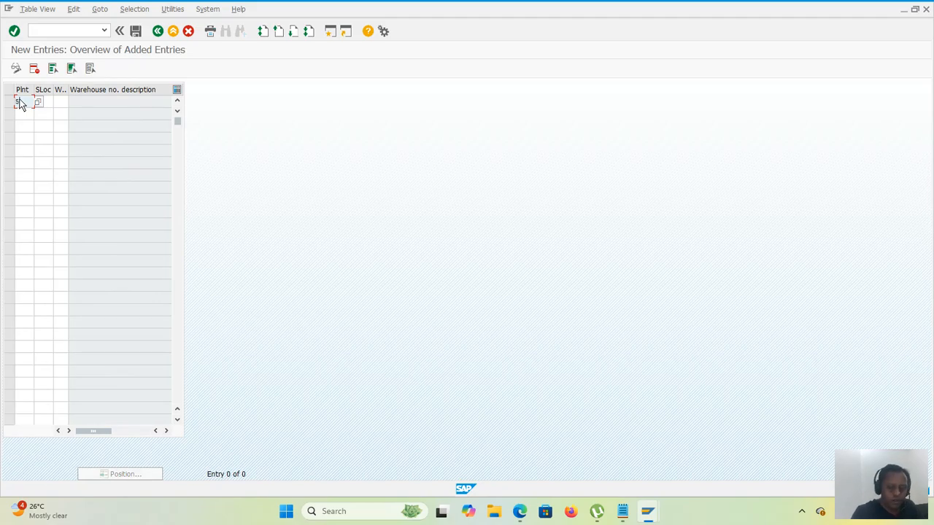
pyautogui.write('010')
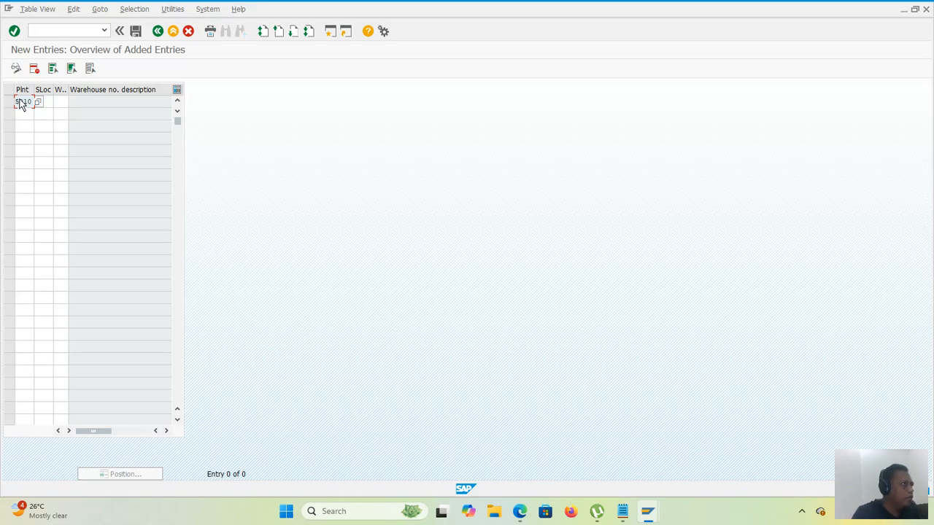
pyautogui.click(48, 99)
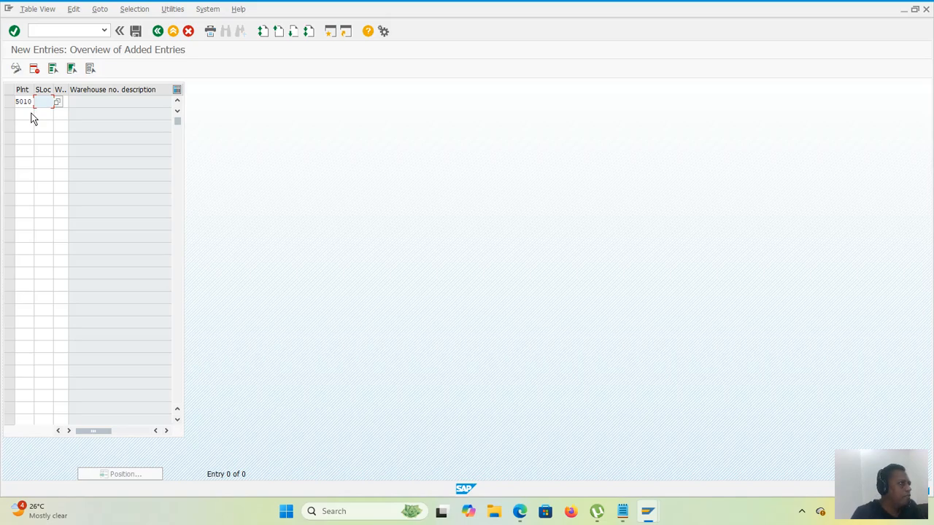
pyautogui.write('50')
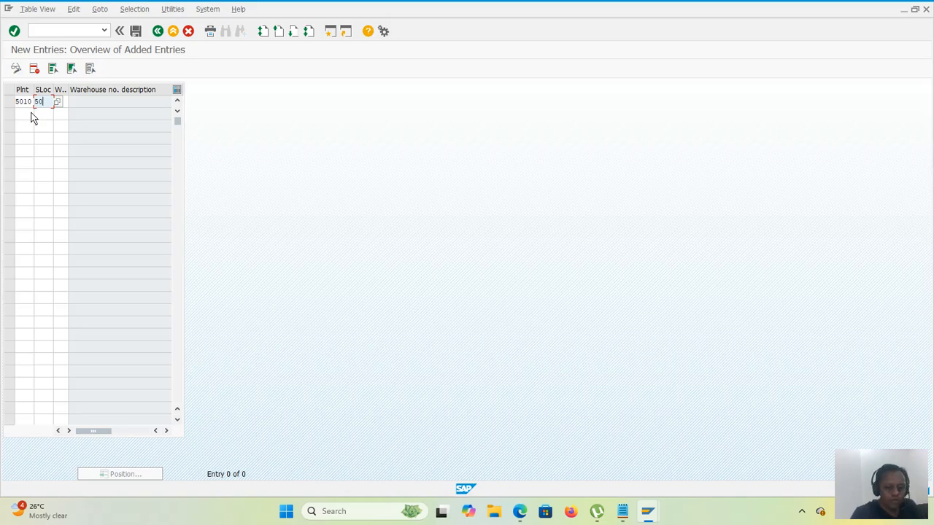
pyautogui.write('10')
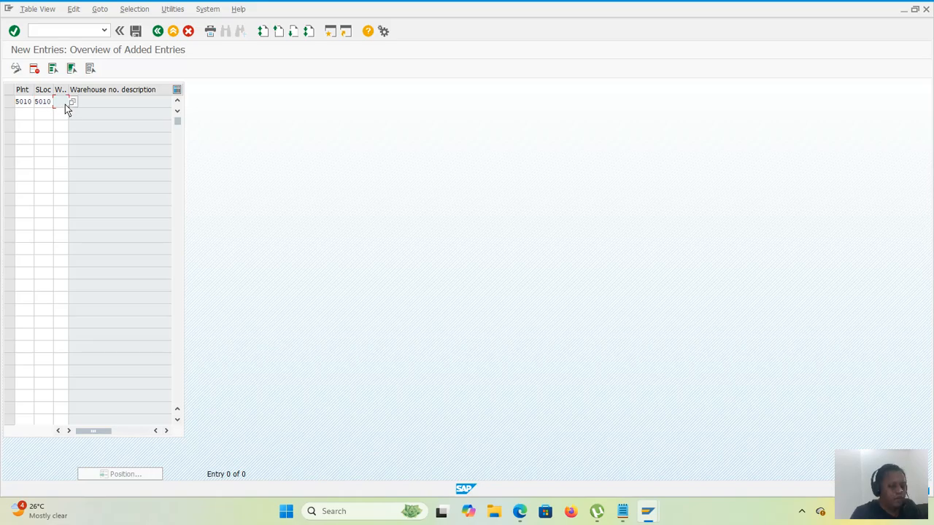
pyautogui.write('888')
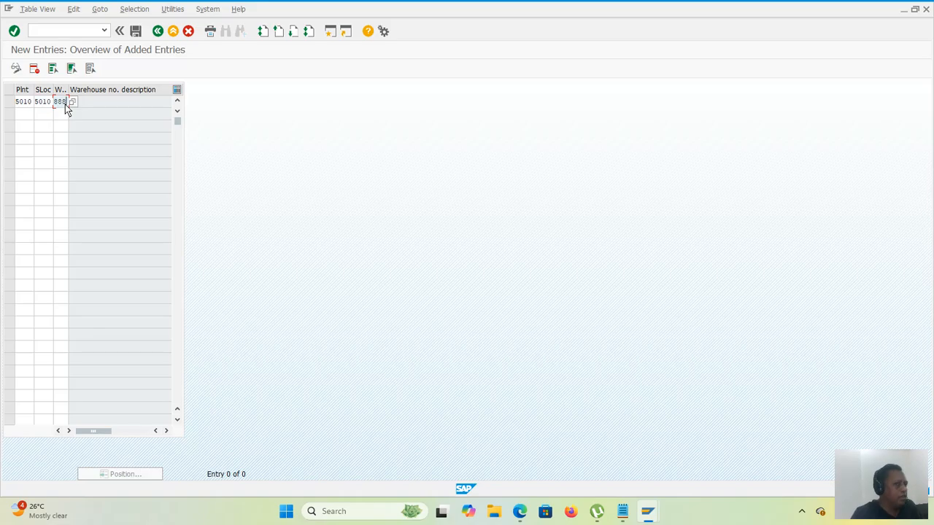
pyautogui.press('Return')
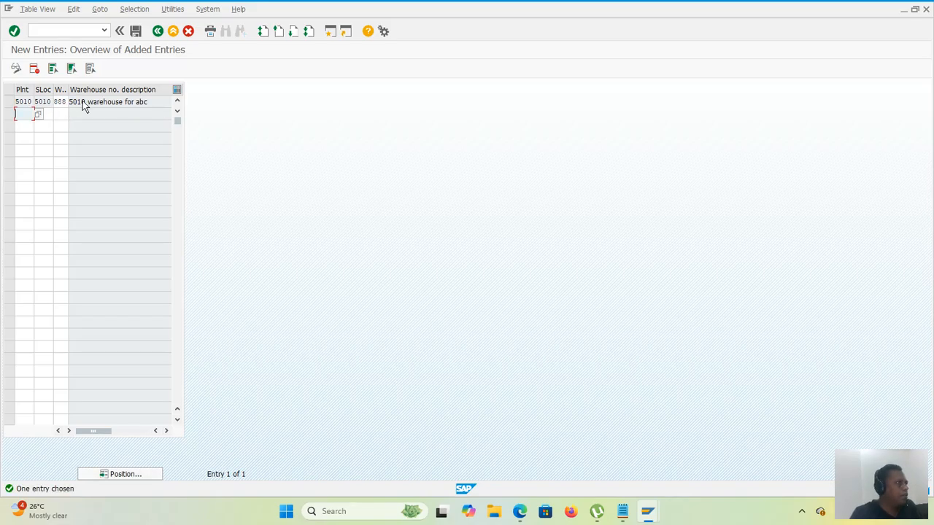
pyautogui.click(136, 31)
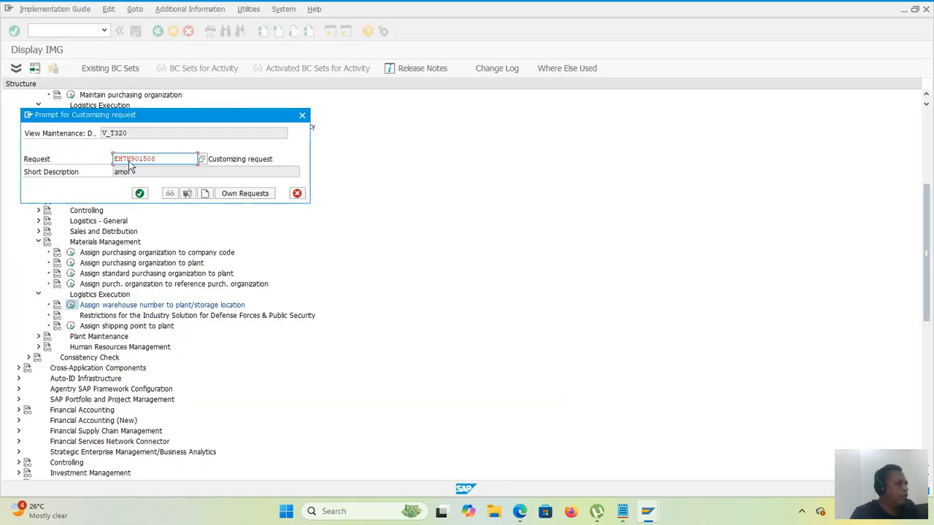
pyautogui.click(140, 194)
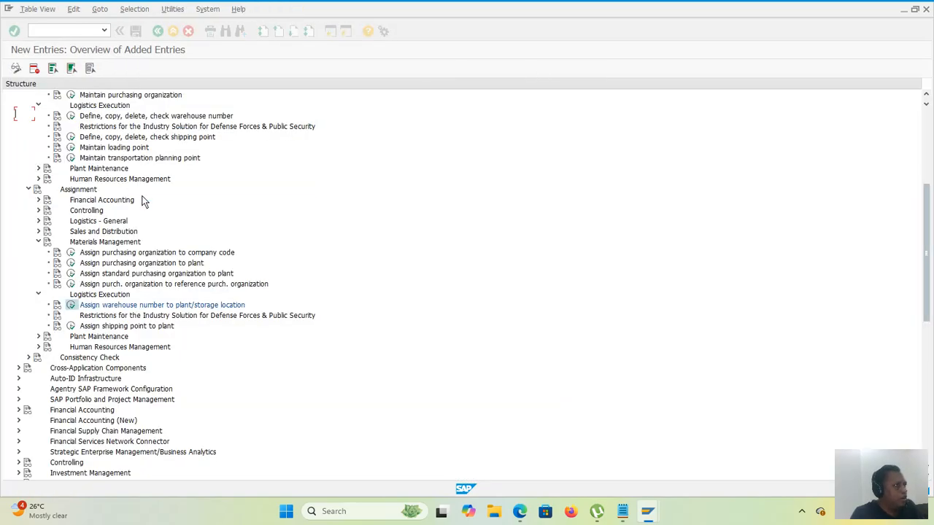
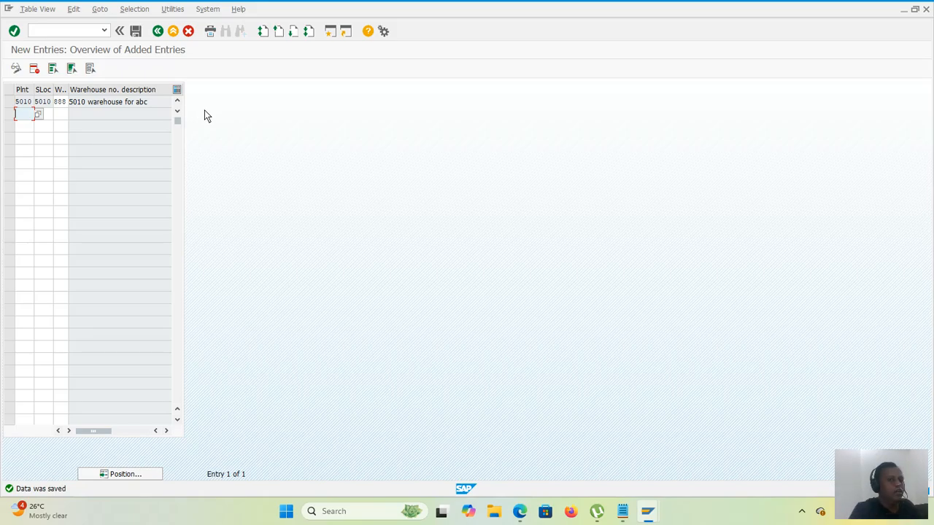
# Step: Return to the implementation guide tree and collapse both expanded Logistics Execution nodes, under Assignment and in the section above it
pyautogui.click(156, 30)
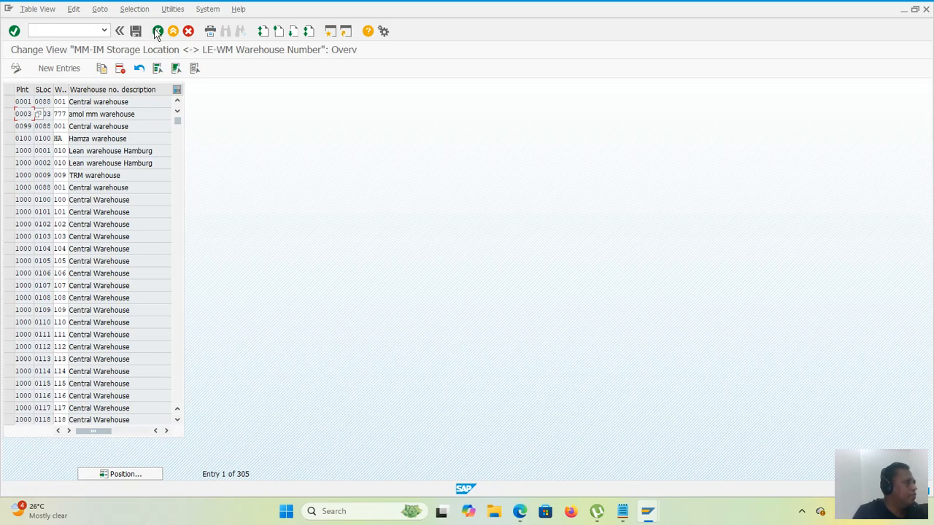
pyautogui.click(157, 30)
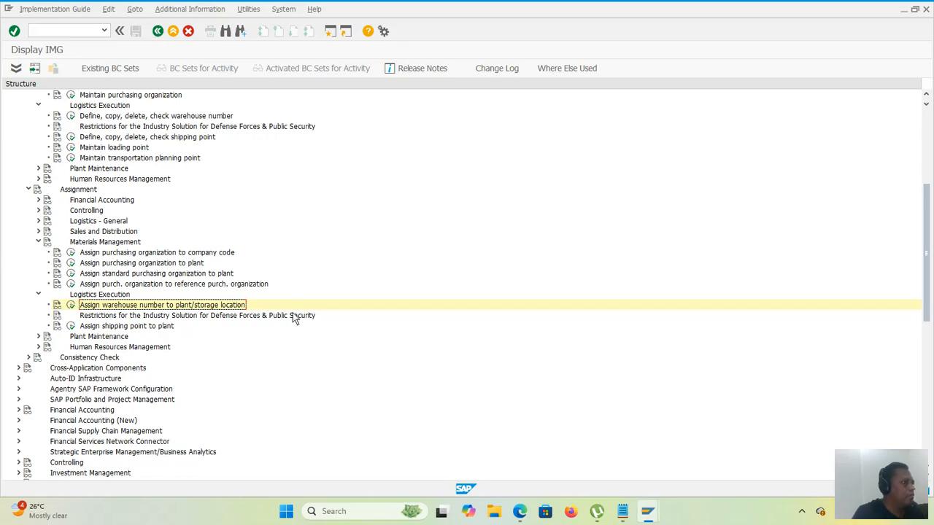
pyautogui.click(39, 294)
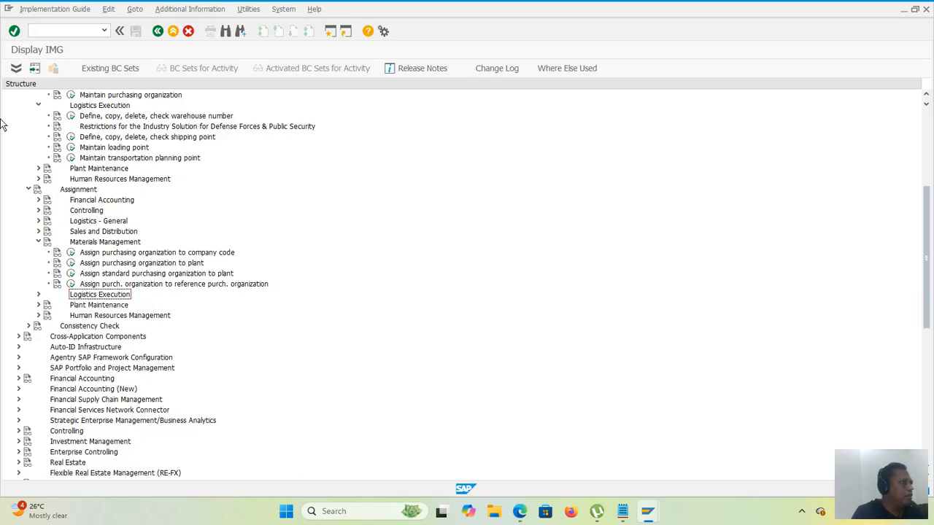
pyautogui.click(38, 105)
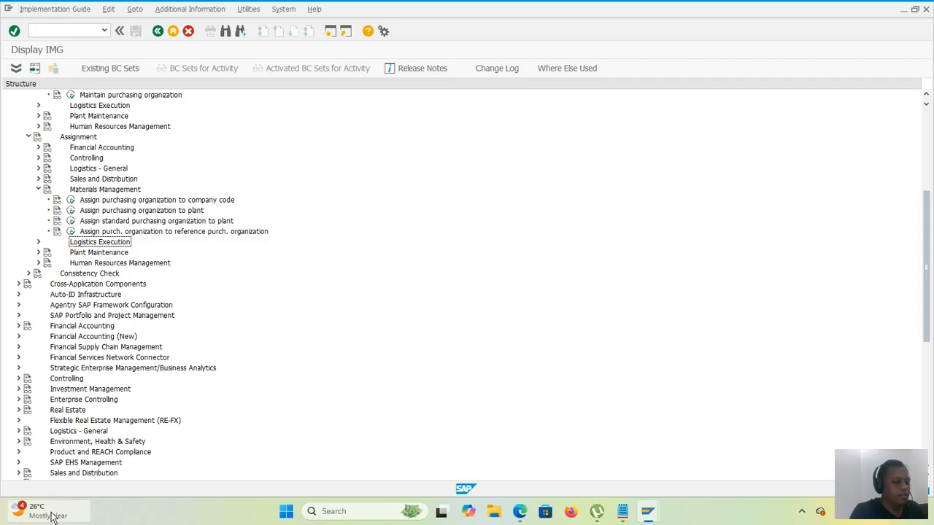
# Step: Expand the main Logistics Execution node of the implementation guide and its Warehouse Management subnode
pyautogui.moveTo(22, 511)
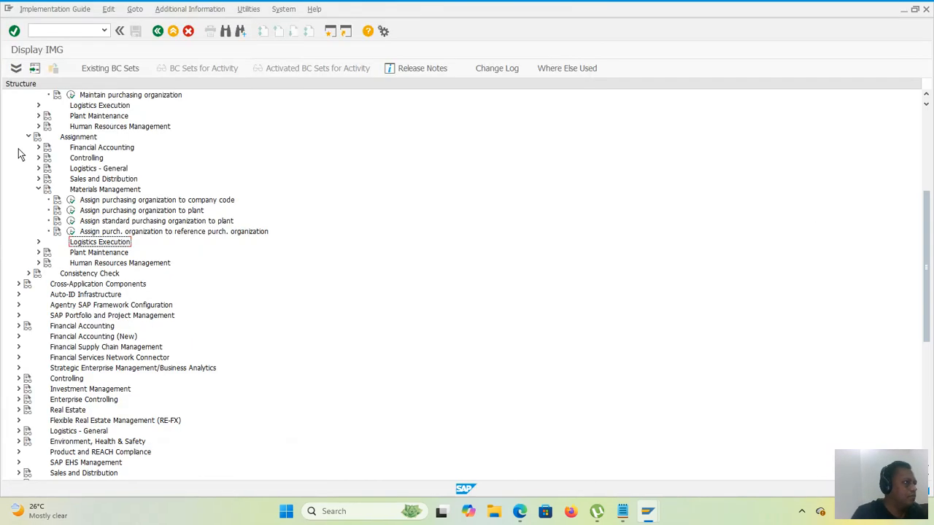
pyautogui.scroll(-1, 62, 341)
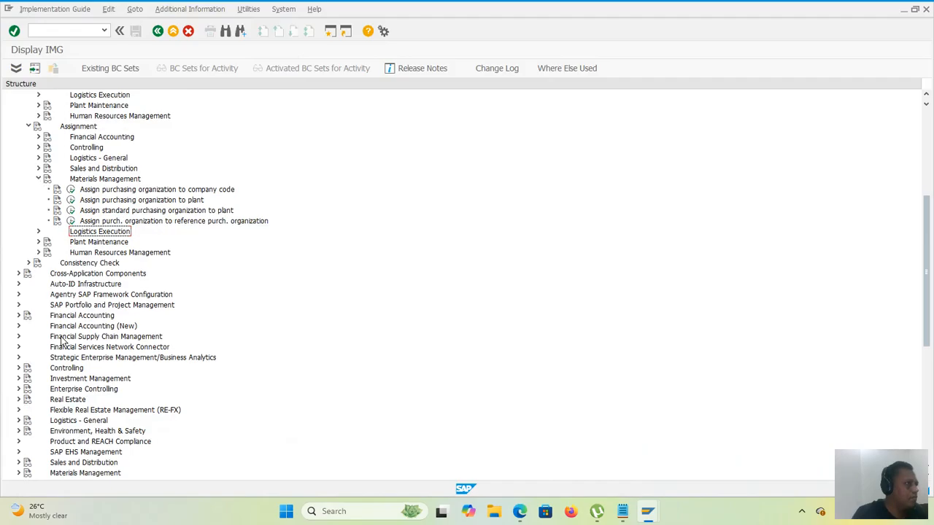
pyautogui.scroll(-3, 62, 341)
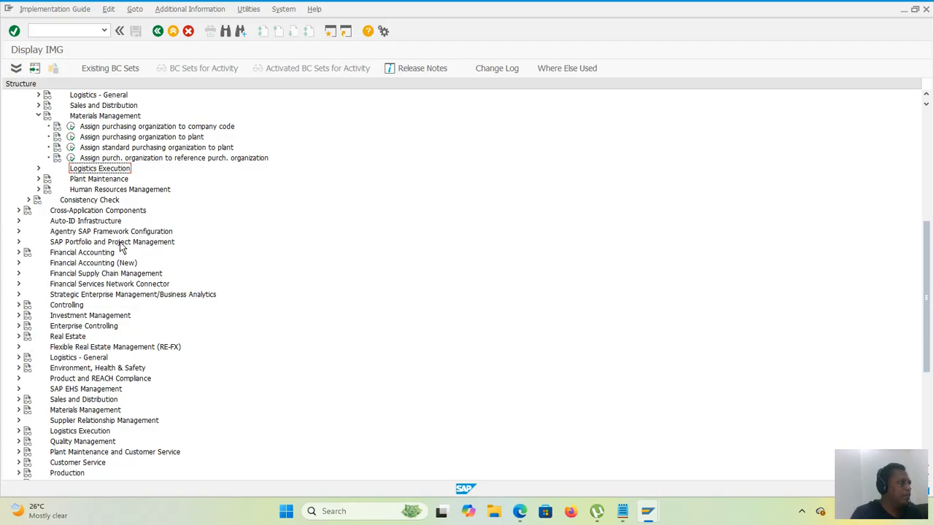
pyautogui.scroll(-3, 116, 280)
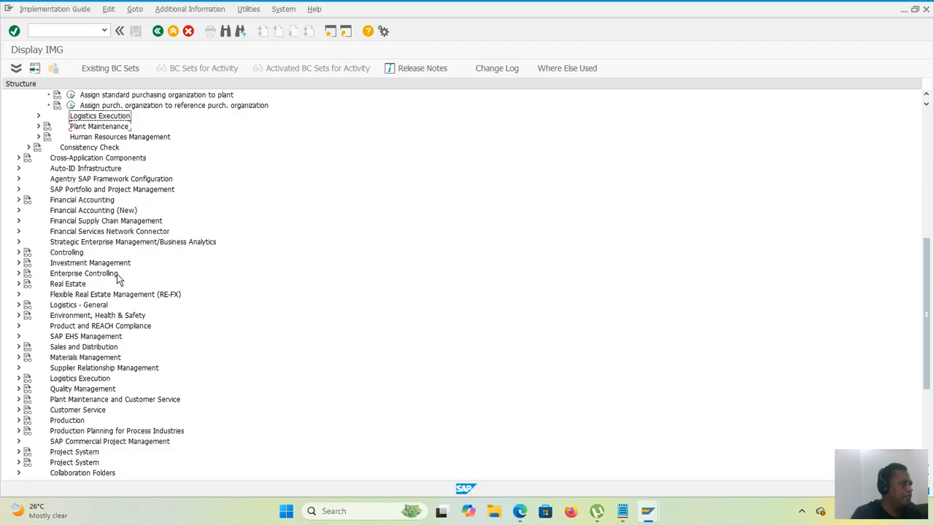
pyautogui.scroll(-3, 117, 280)
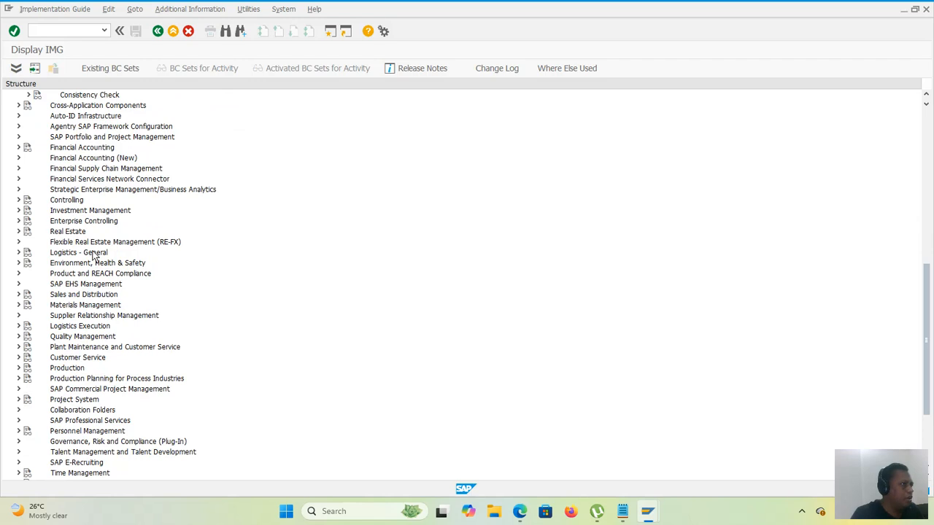
pyautogui.click(19, 327)
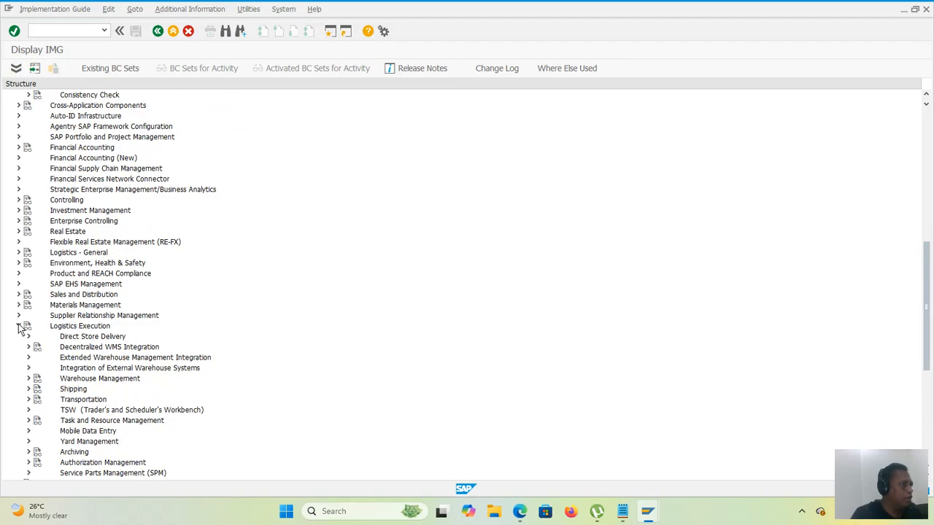
pyautogui.click(29, 380)
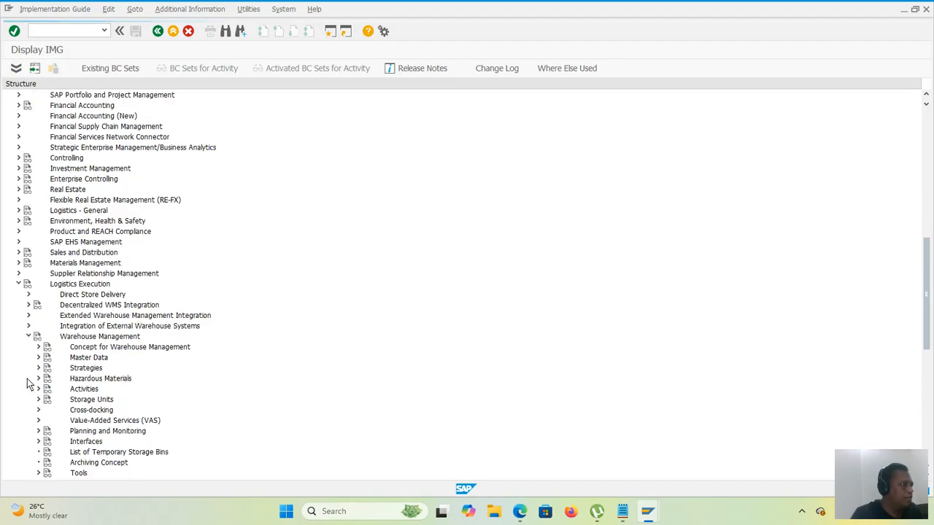
pyautogui.scroll(-1, 137, 282)
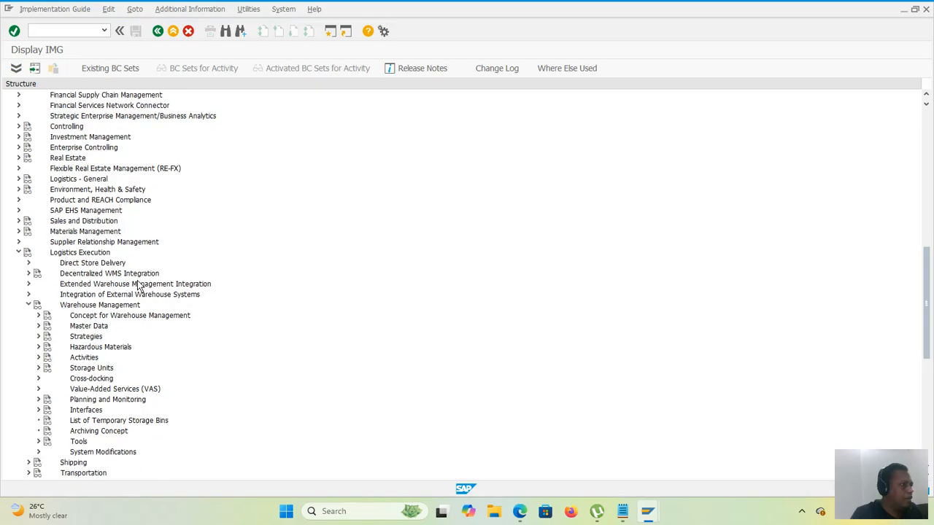
pyautogui.scroll(-1, 137, 284)
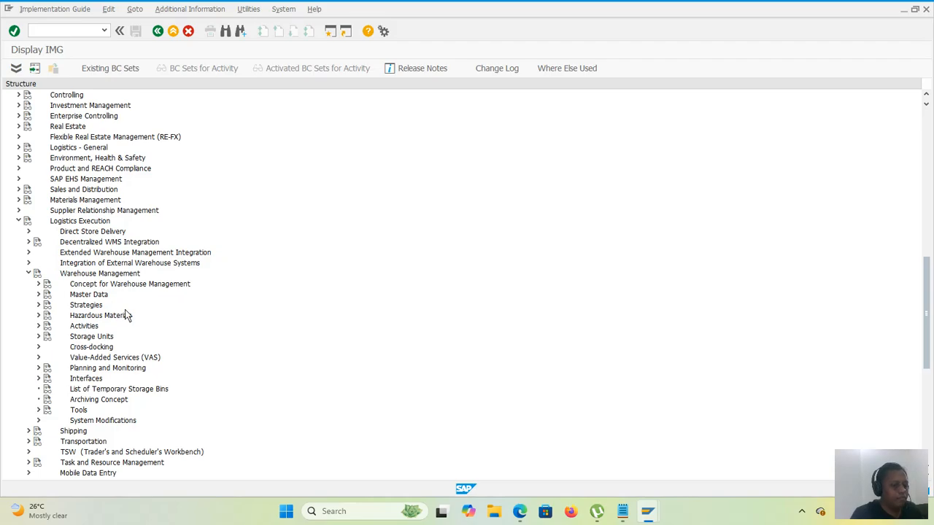
# Step: Expand Master Data under Warehouse Management and open the Define Storage Type activity
pyautogui.click(44, 295)
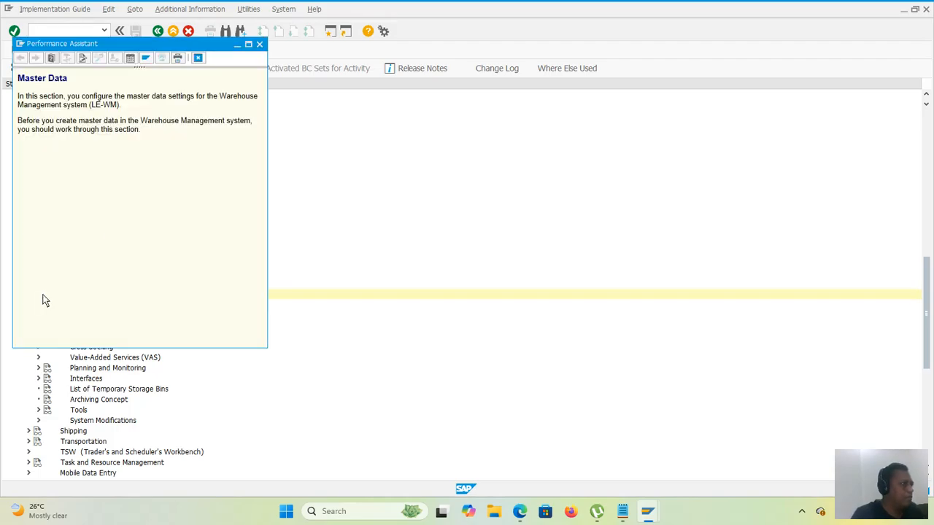
pyautogui.click(259, 44)
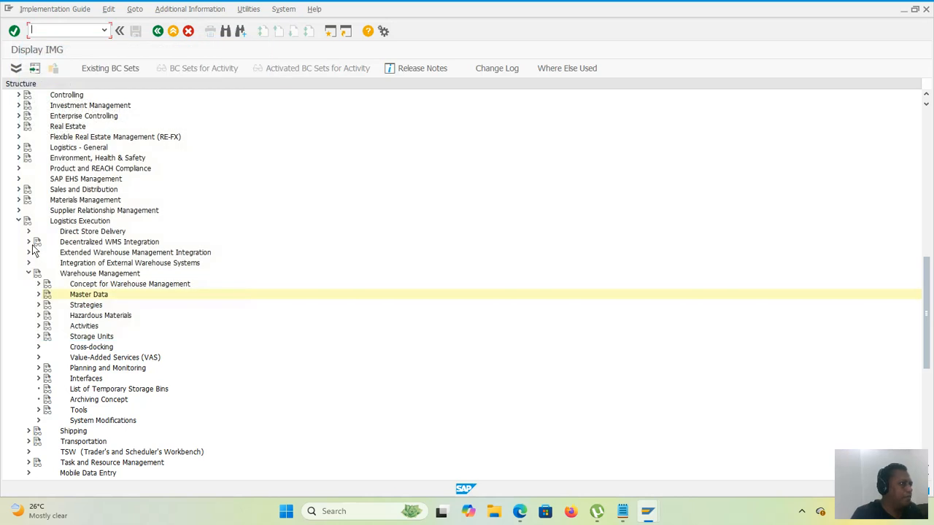
pyautogui.click(40, 294)
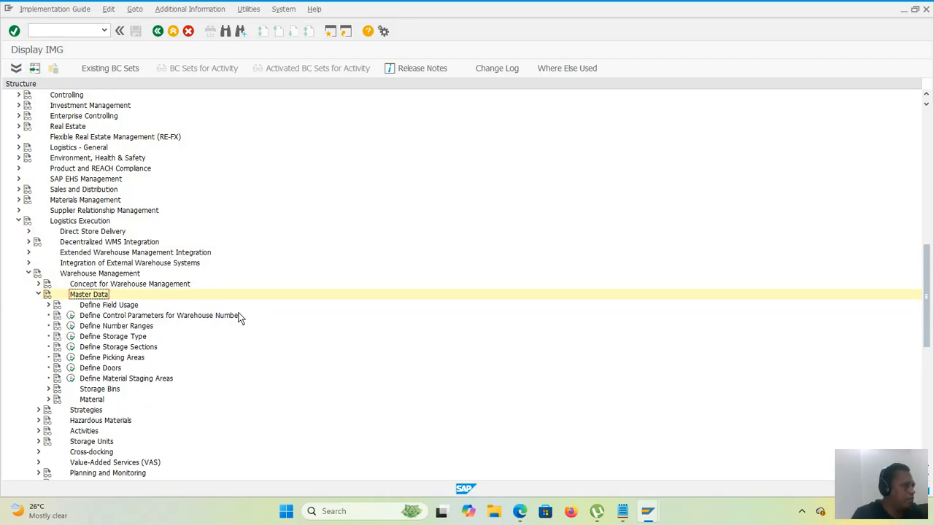
pyautogui.scroll(-1, 239, 318)
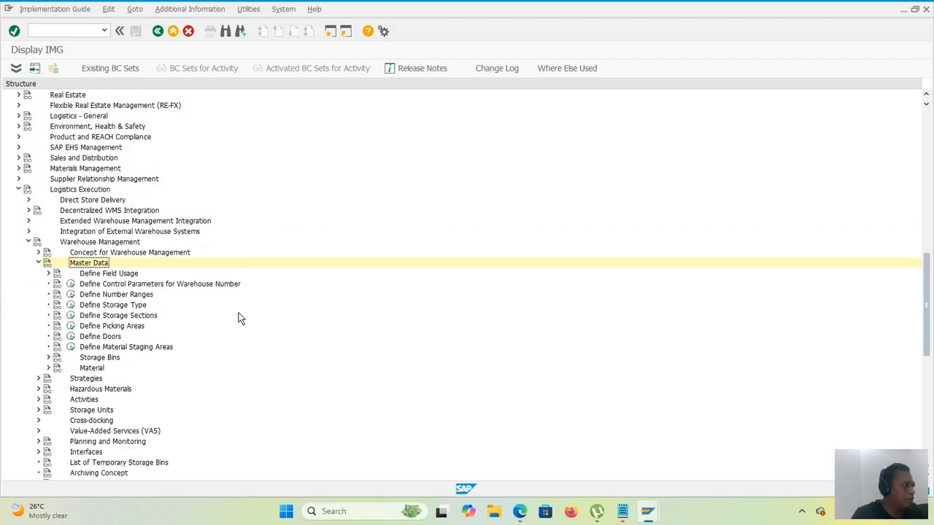
pyautogui.click(71, 307)
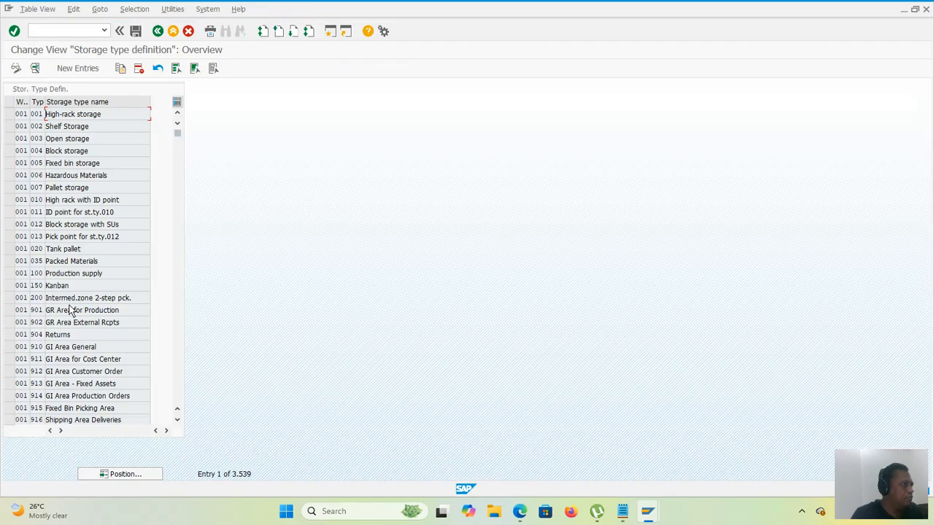
# Step: Create a new storage type entry for warehouse number 888 with storage type 003
pyautogui.click(73, 70)
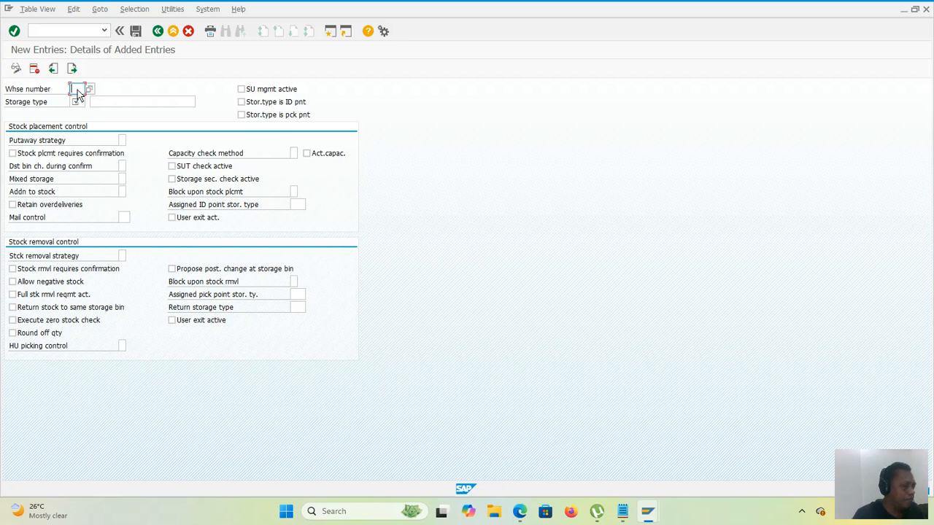
pyautogui.write('888')
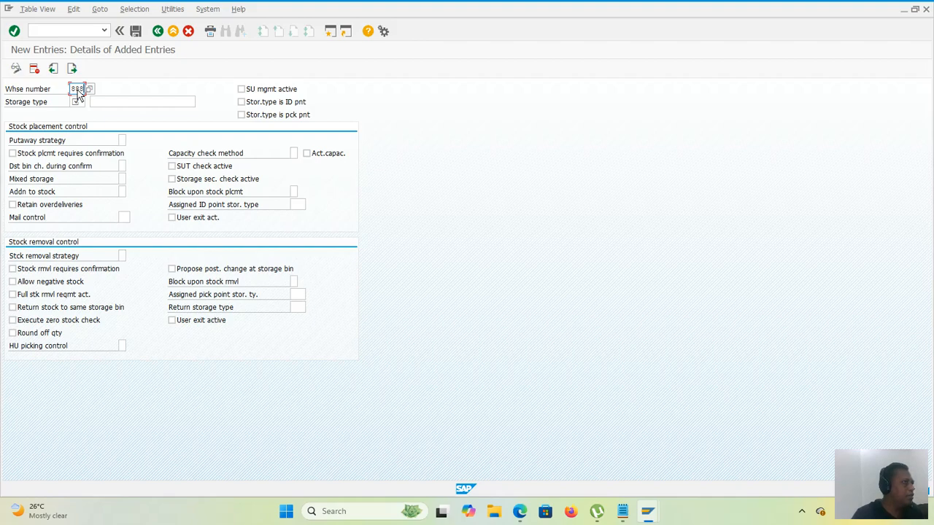
pyautogui.click(79, 103)
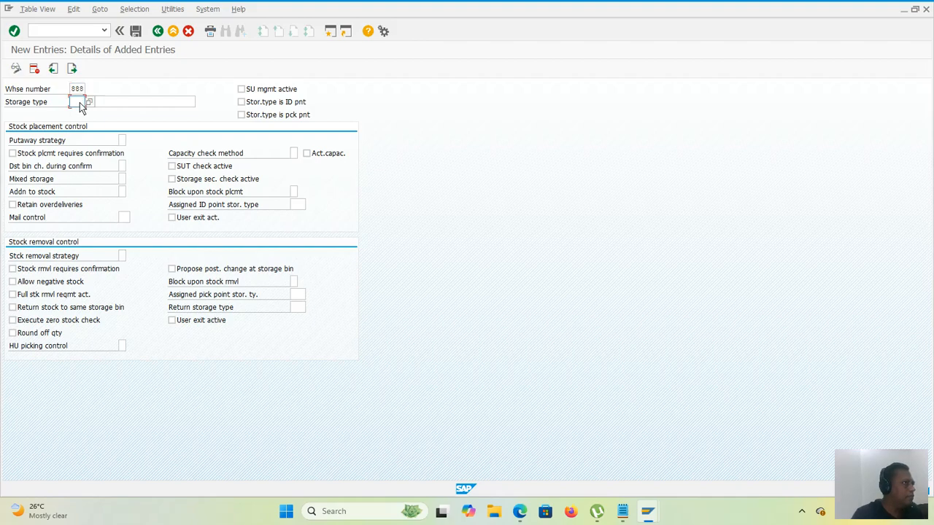
pyautogui.click(87, 104)
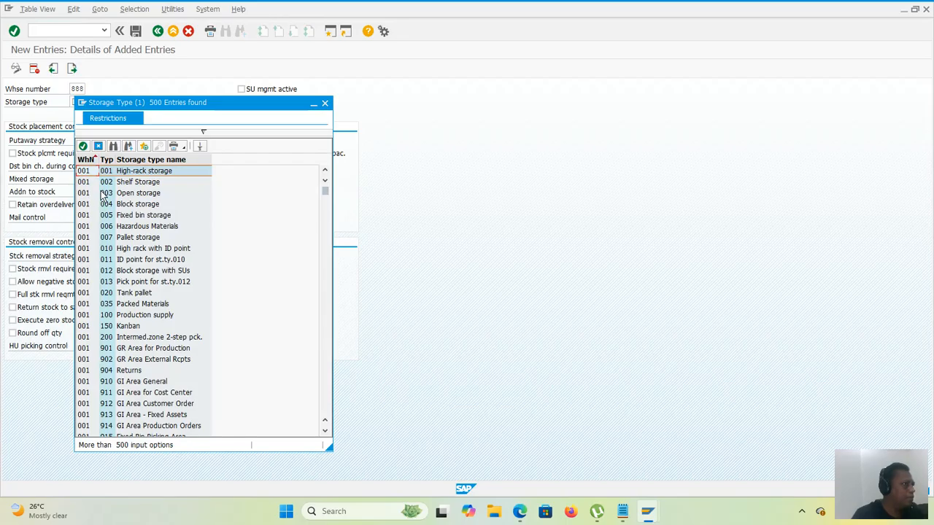
pyautogui.doubleClick(105, 194)
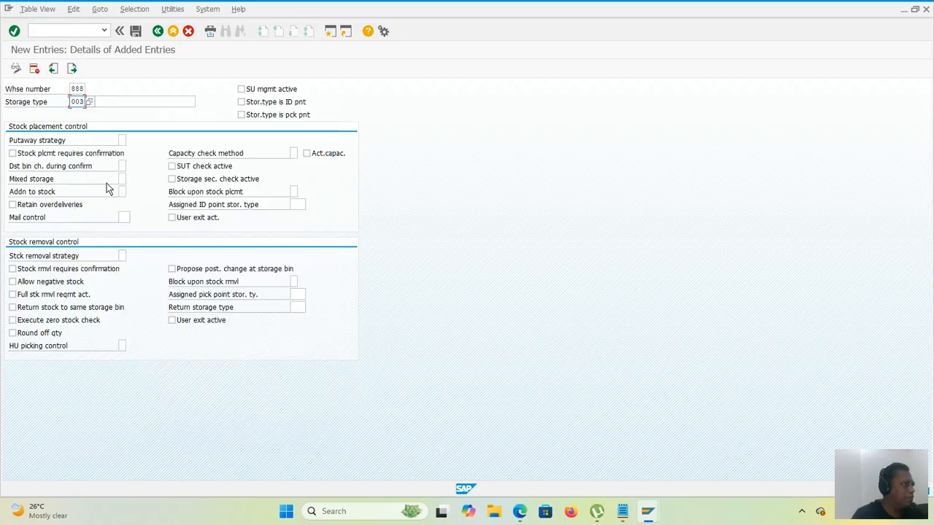
# Step: Enter "open storage for 5010 abc" as the name of storage type 003
pyautogui.click(117, 102)
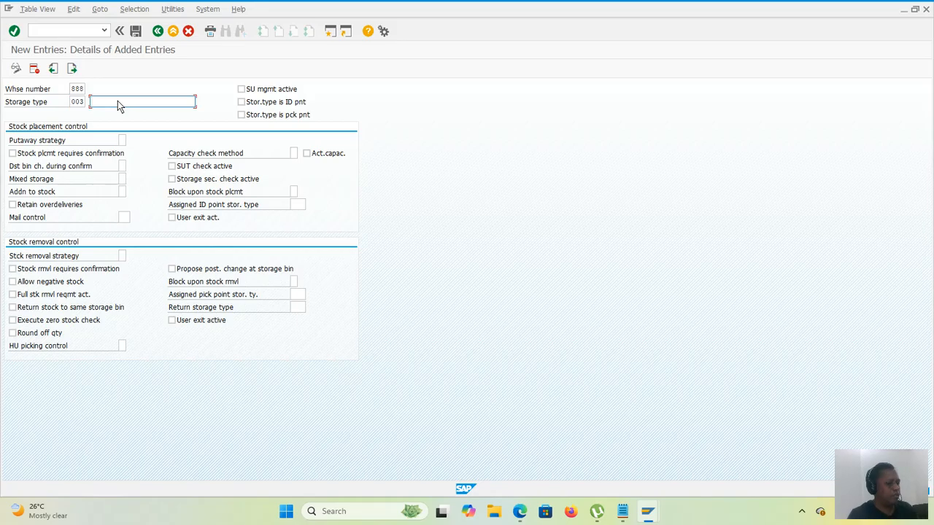
pyautogui.write('open')
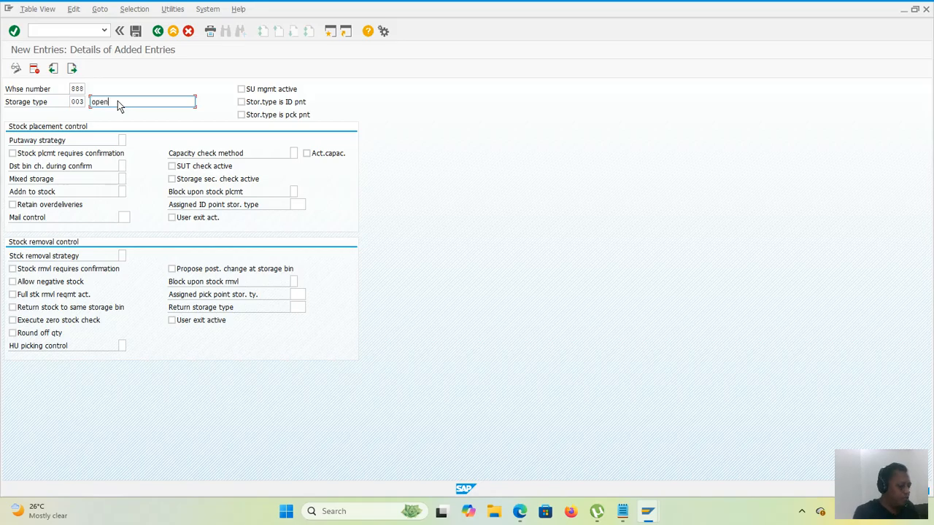
pyautogui.write(' storage for 501')
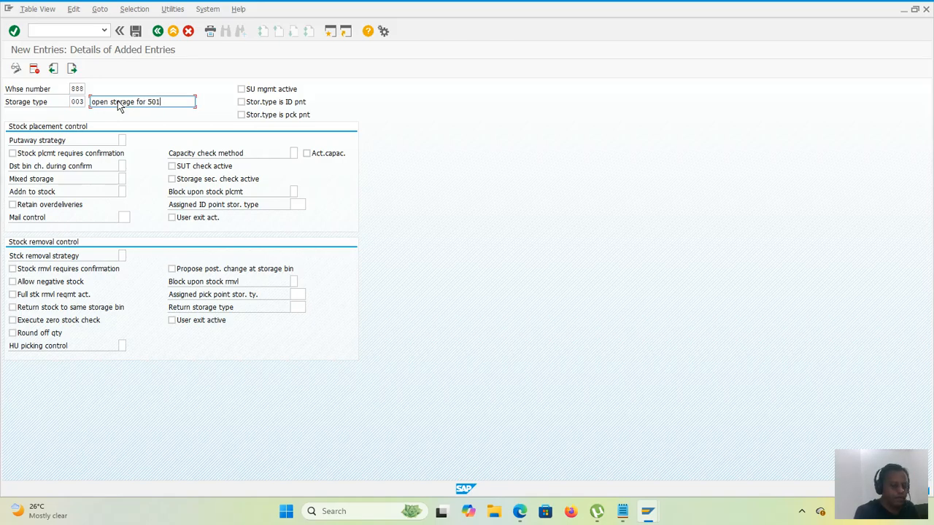
pyautogui.write('0 abc')
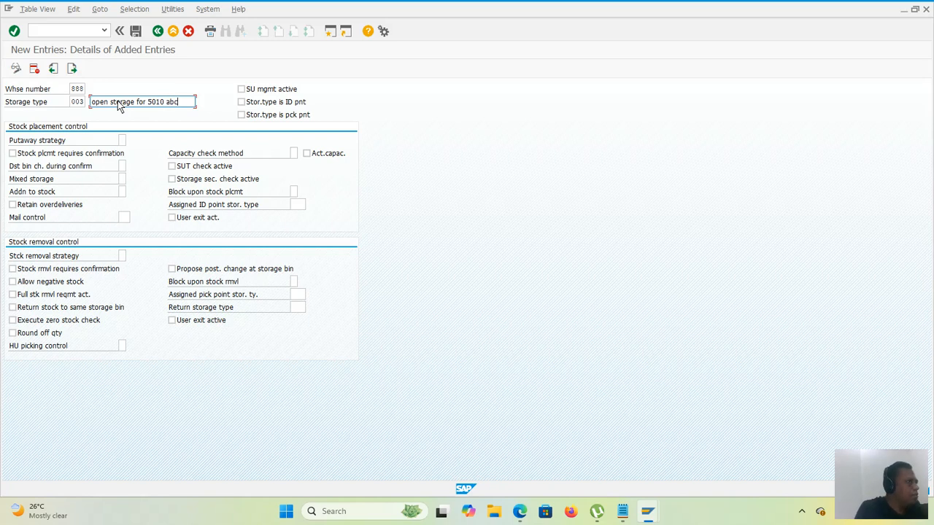
# Step: Choose manual stock placement as the putaway strategy and set mixed storage to X, mixed storage without limitations
pyautogui.click(121, 141)
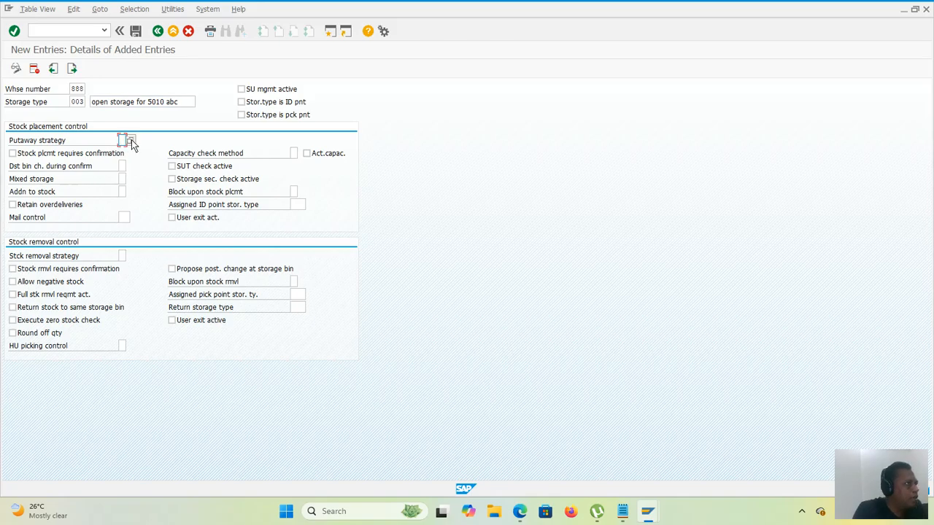
pyautogui.click(131, 141)
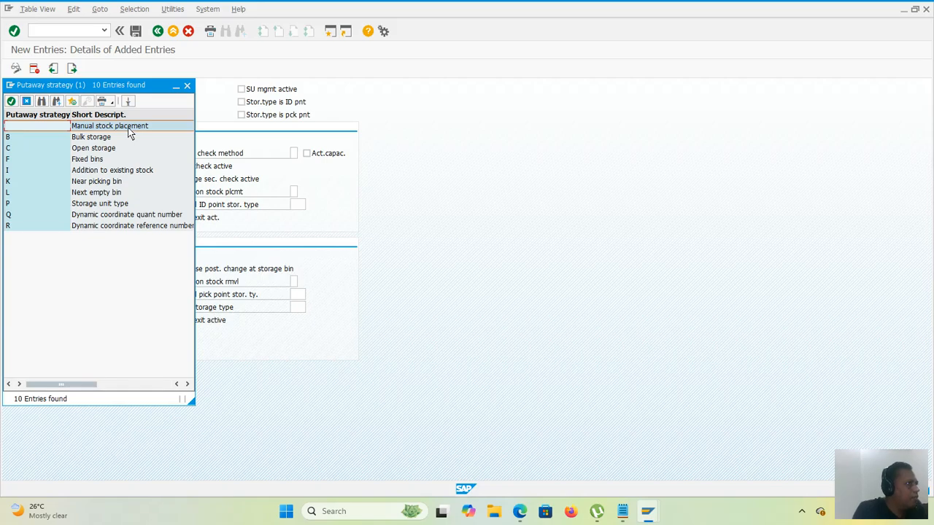
pyautogui.doubleClick(129, 131)
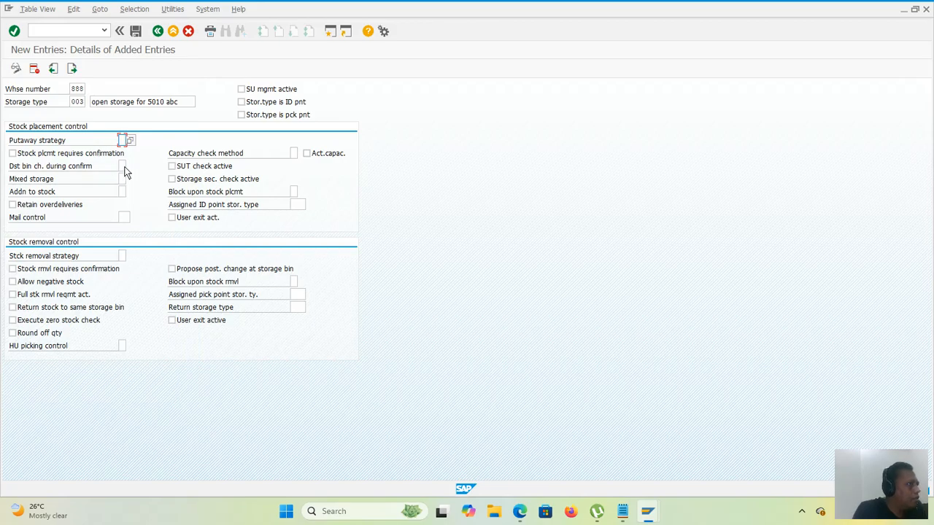
pyautogui.click(124, 168)
pyautogui.click(122, 179)
pyautogui.click(128, 178)
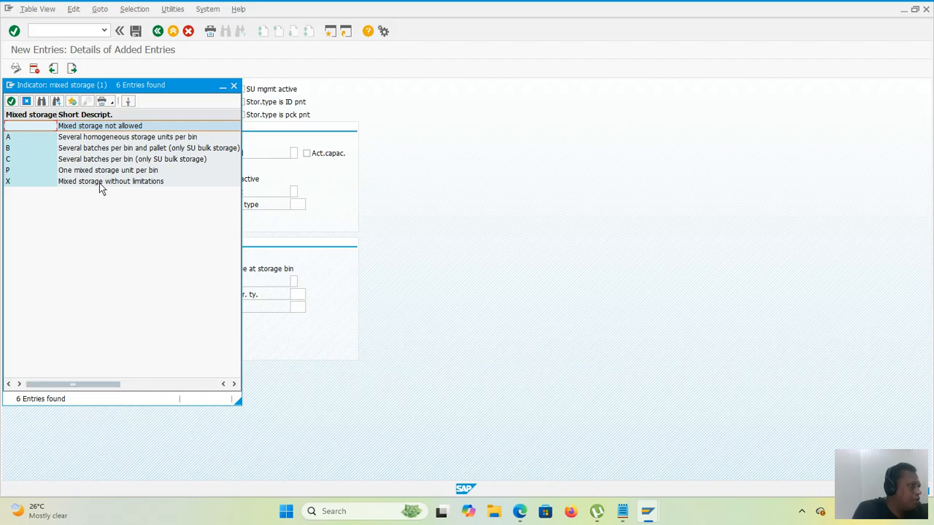
pyautogui.doubleClick(101, 183)
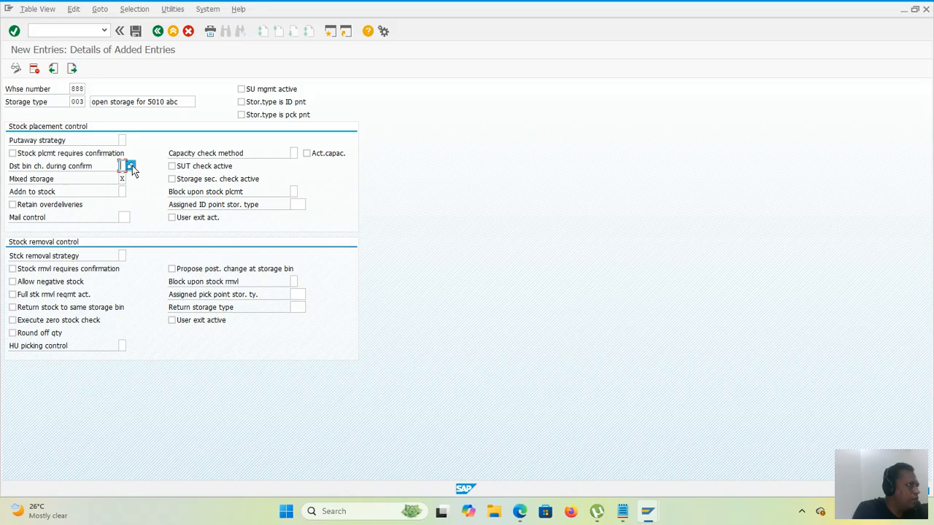
# Step: Allow the destination bin to be changed during confirmation (1), save storage type 003 under the proposed customizing request, and return to the IMG structure
pyautogui.click(131, 166)
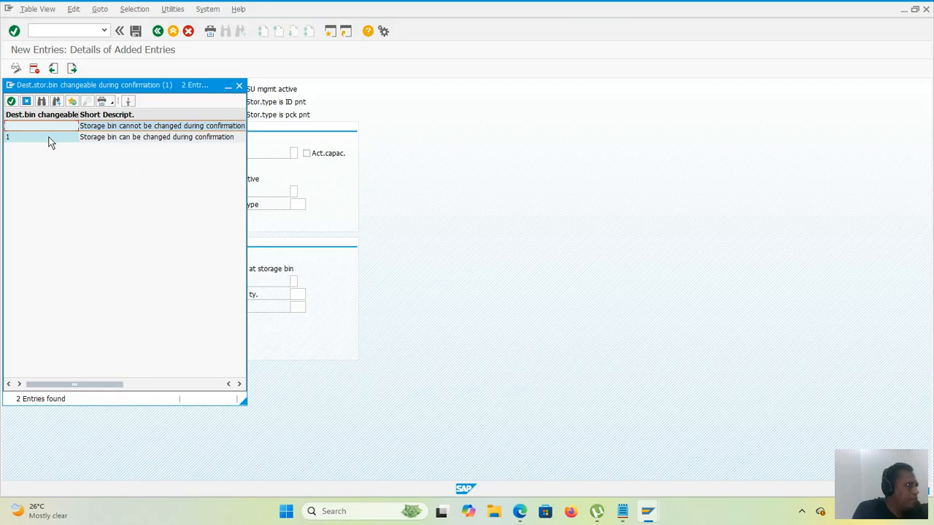
pyautogui.doubleClick(48, 139)
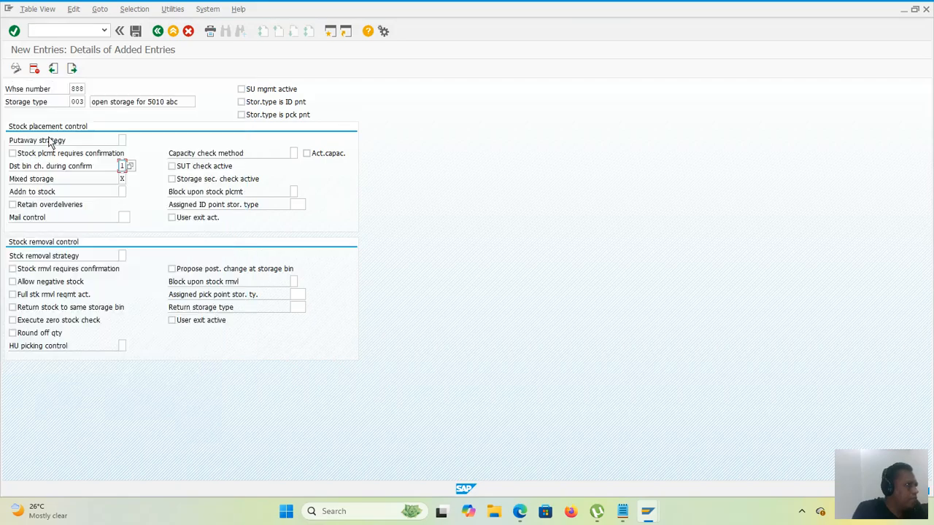
pyautogui.click(135, 33)
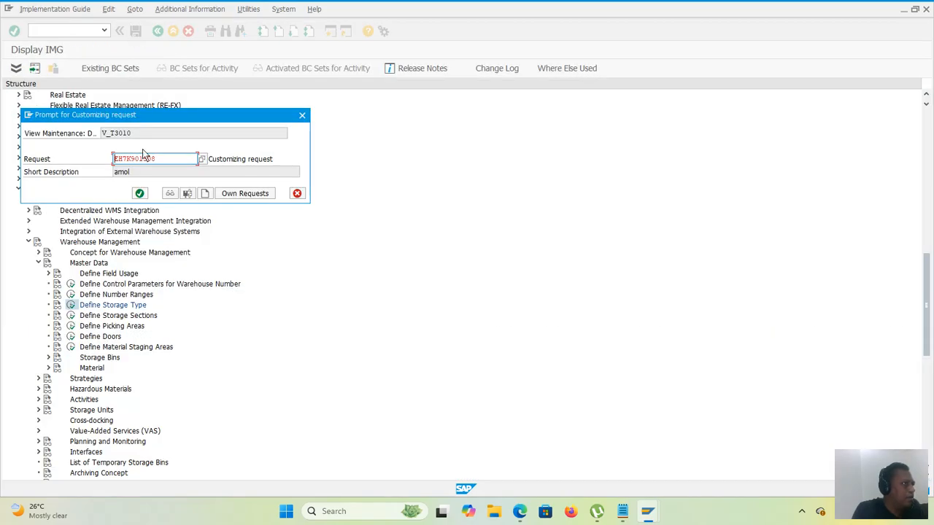
pyautogui.click(140, 191)
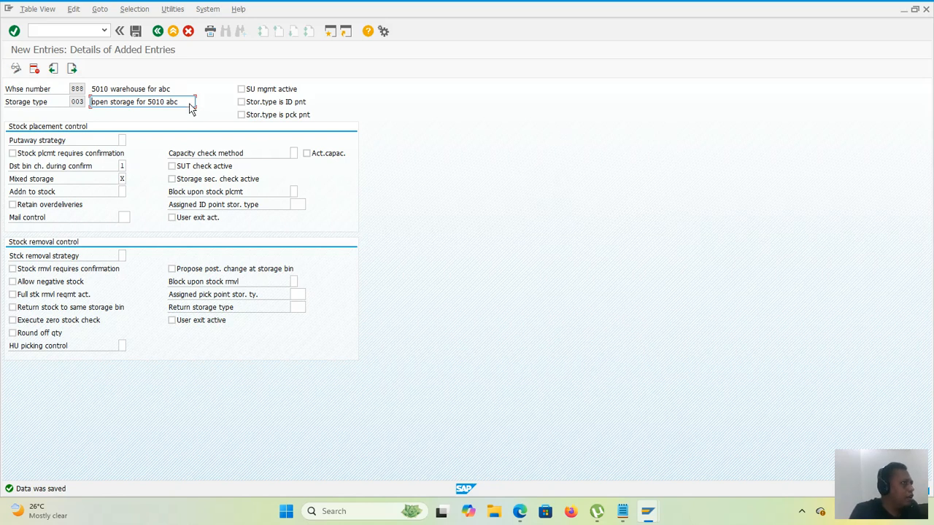
pyautogui.moveTo(186, 107); pyautogui.dragTo(121, 109)
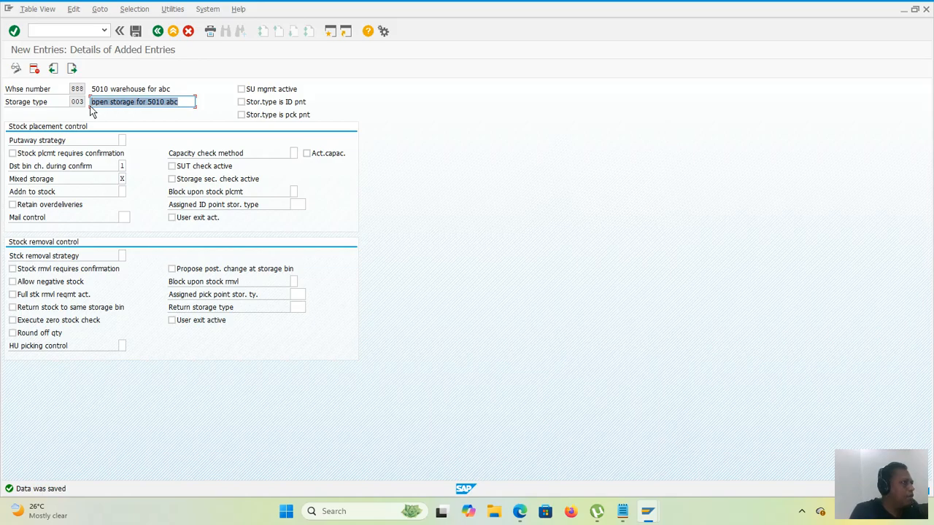
pyautogui.click(155, 33)
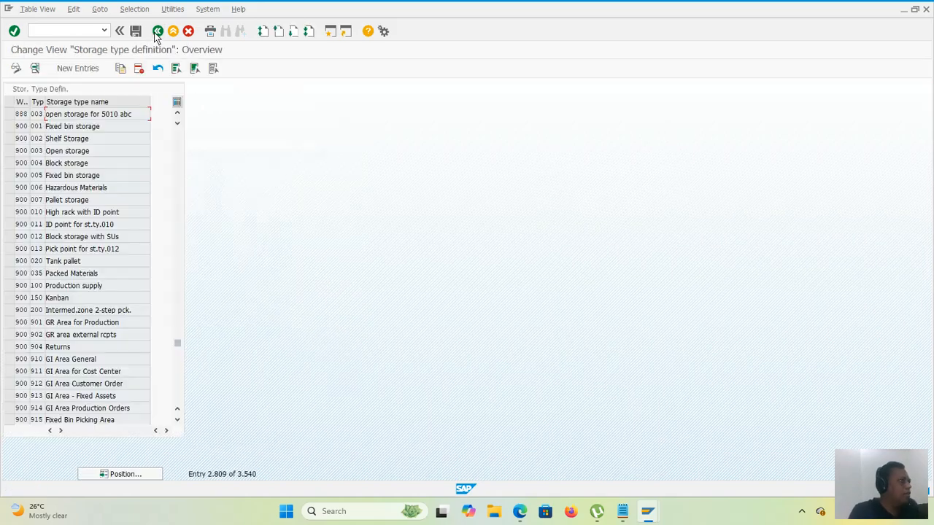
pyautogui.click(156, 34)
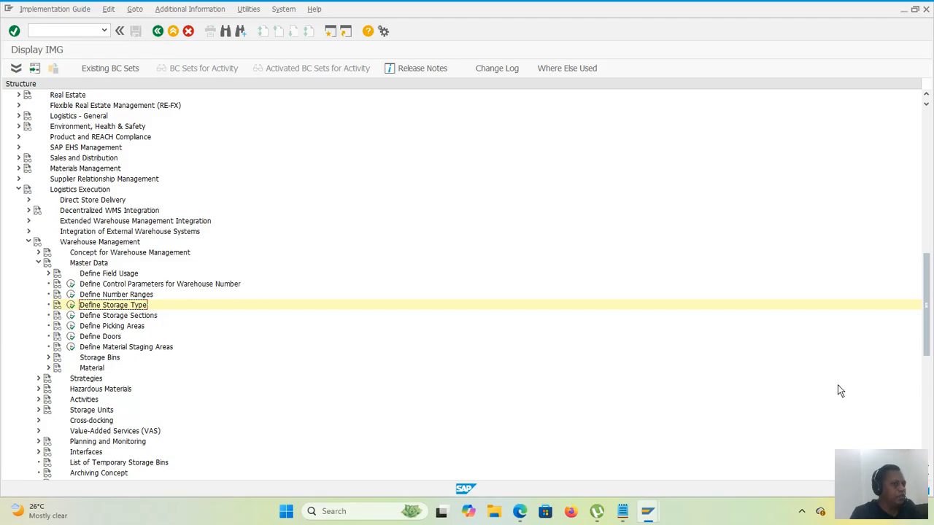
# Step: Consult the plant requirements list in Notepad, switch back to SAP and collapse the Logistics Execution branch with its Warehouse Management nodes
pyautogui.click(623, 510)
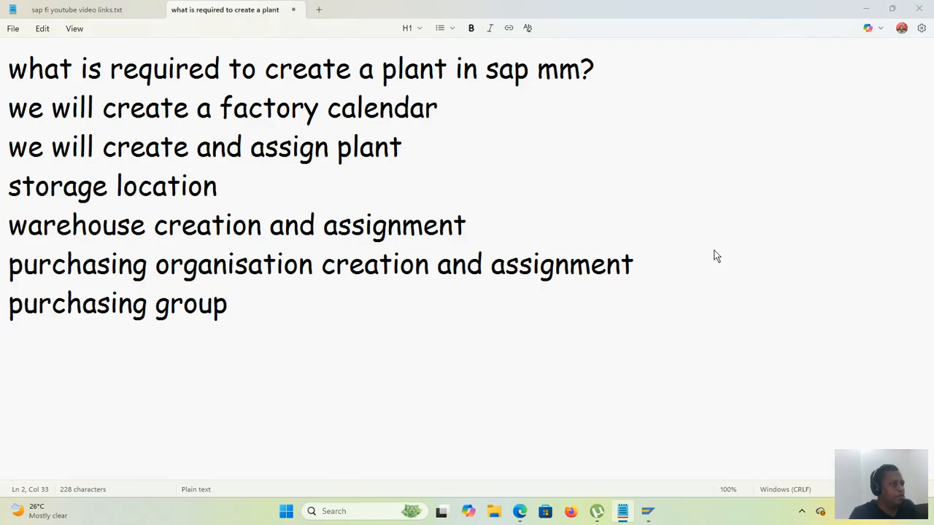
pyautogui.hotkey('alt', 'Tab')
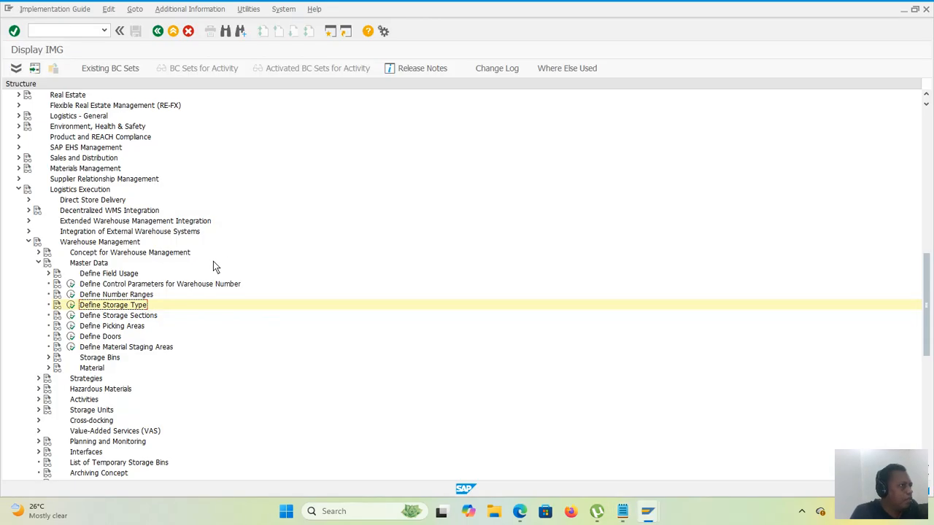
pyautogui.click(37, 262)
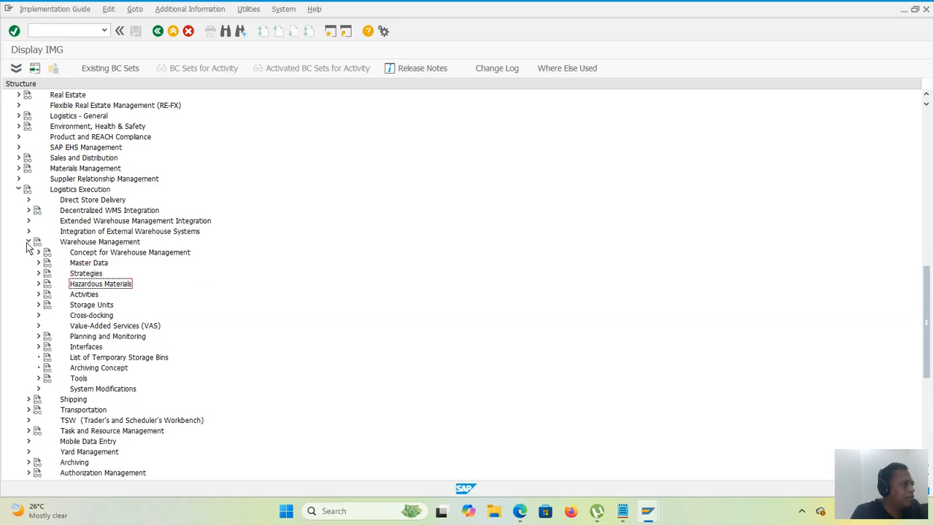
pyautogui.click(28, 241)
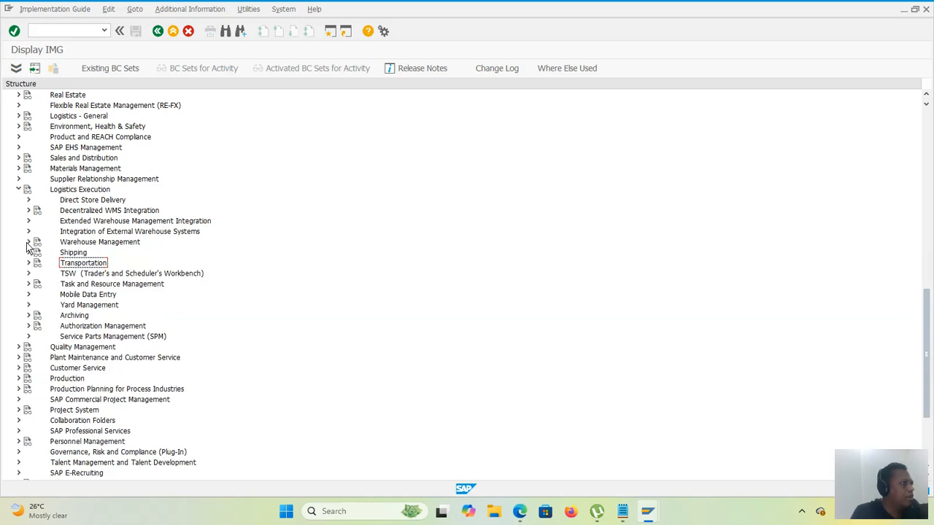
pyautogui.click(19, 190)
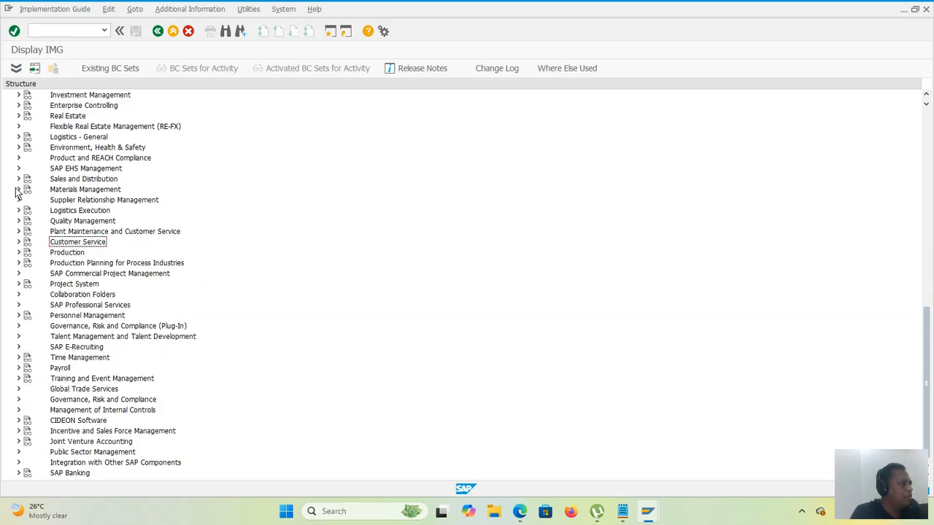
# Step: Open the Maintain purchasing organization activity in the Enterprise Structure definition for Materials Management
pyautogui.scroll(4, 65, 231)
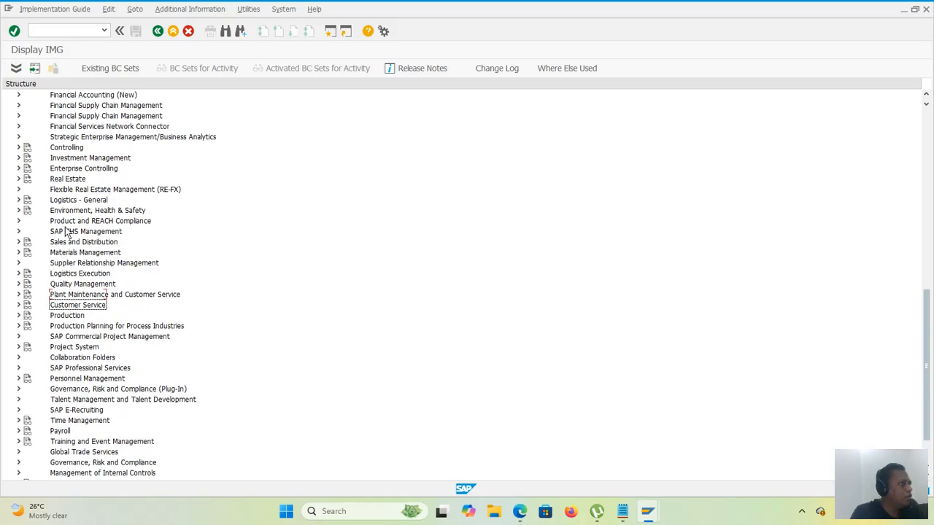
pyautogui.scroll(5, 67, 231)
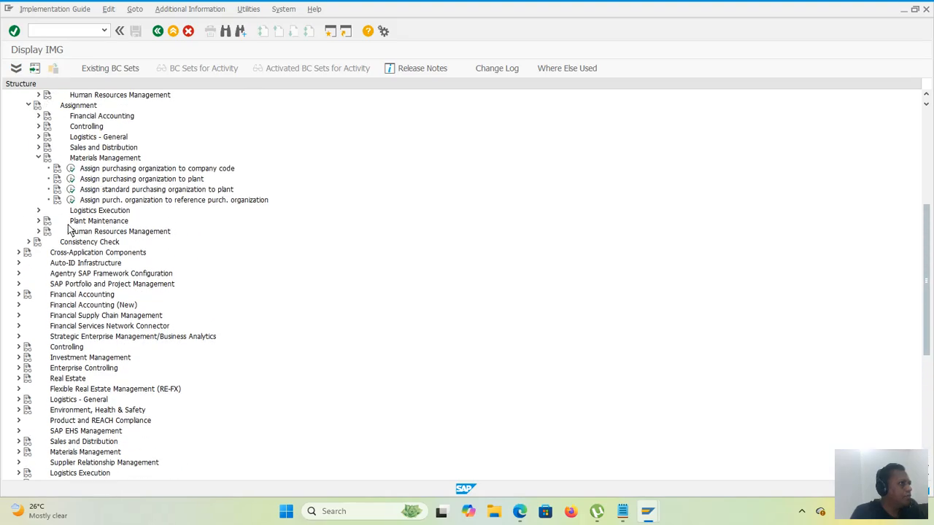
pyautogui.scroll(2, 103, 290)
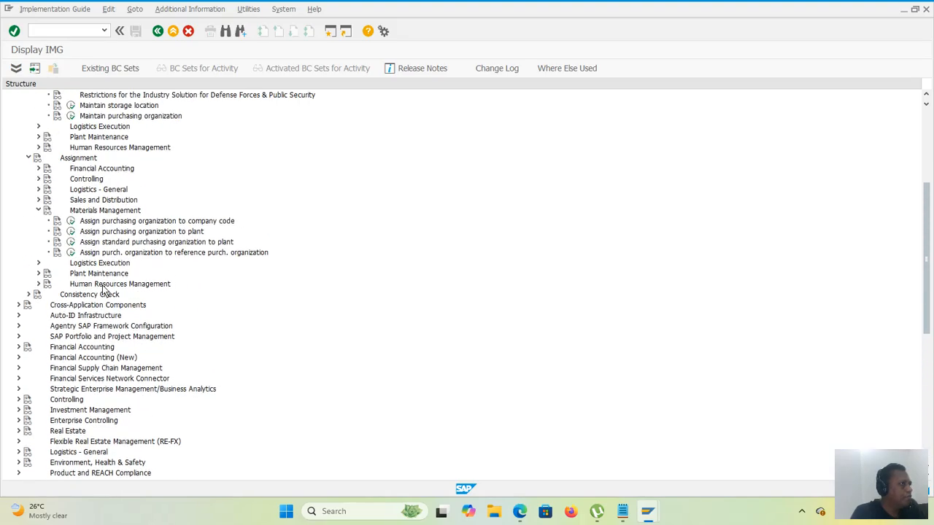
pyautogui.scroll(4, 104, 291)
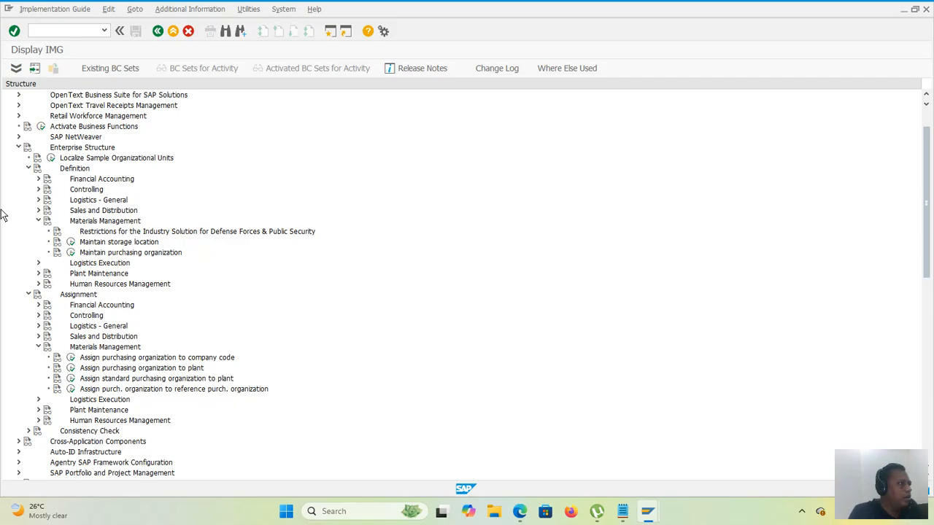
pyautogui.click(71, 253)
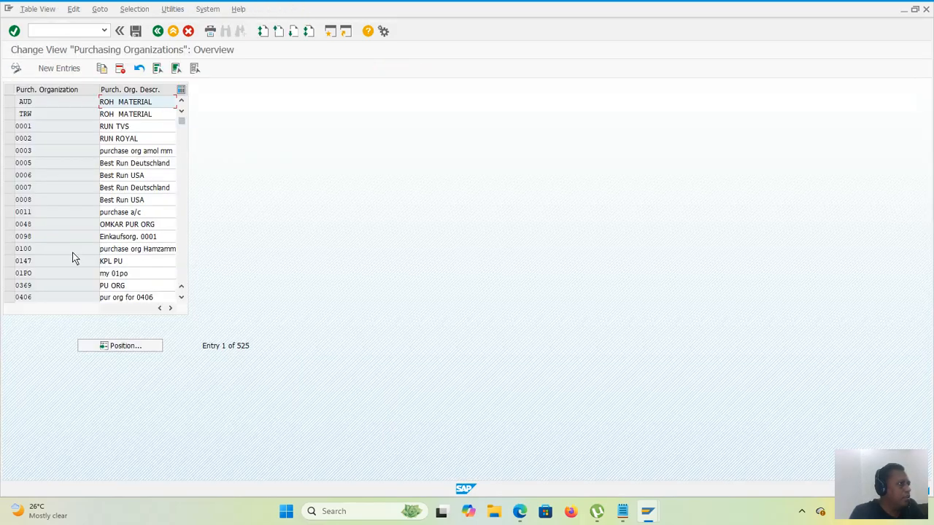
# Step: Start a new purchasing organization entry, look through the existing organization codes and enter 5010 as the code
pyautogui.click(69, 74)
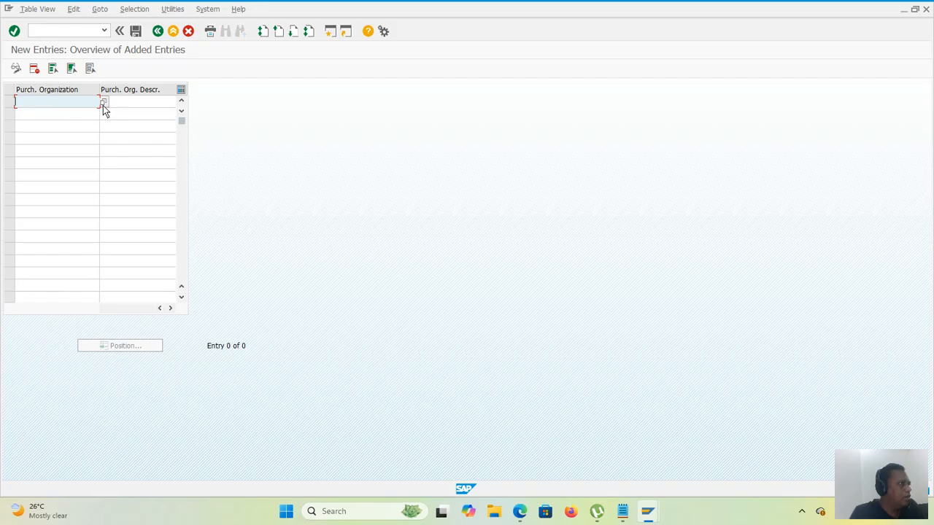
pyautogui.press('F4')
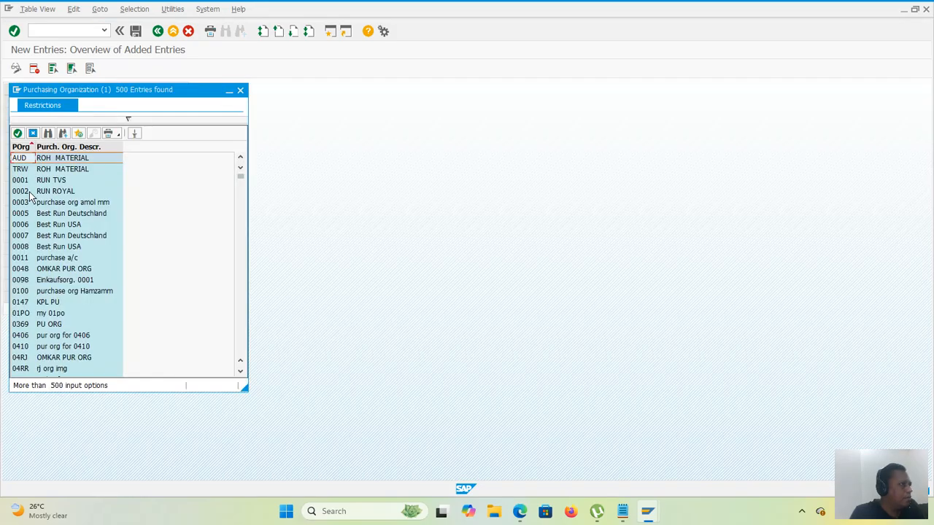
pyautogui.scroll(-3, 30, 196)
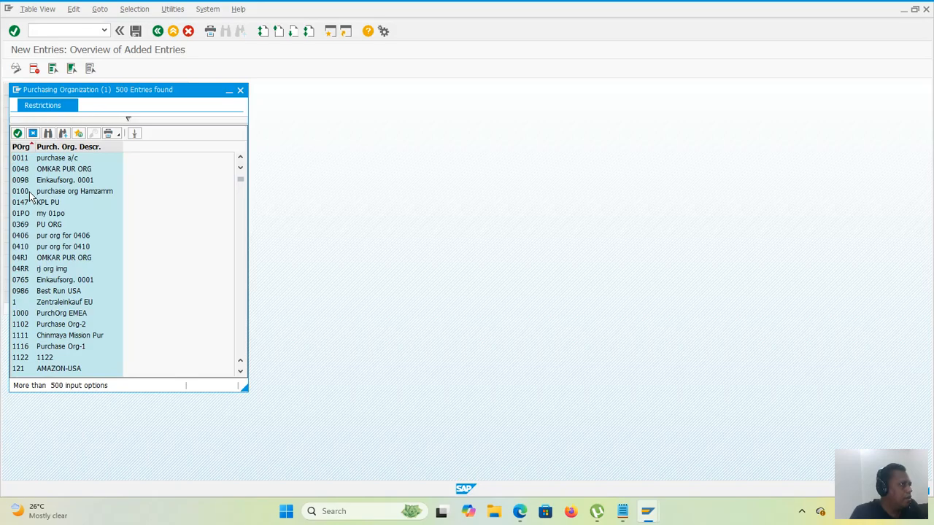
pyautogui.scroll(3, 30, 196)
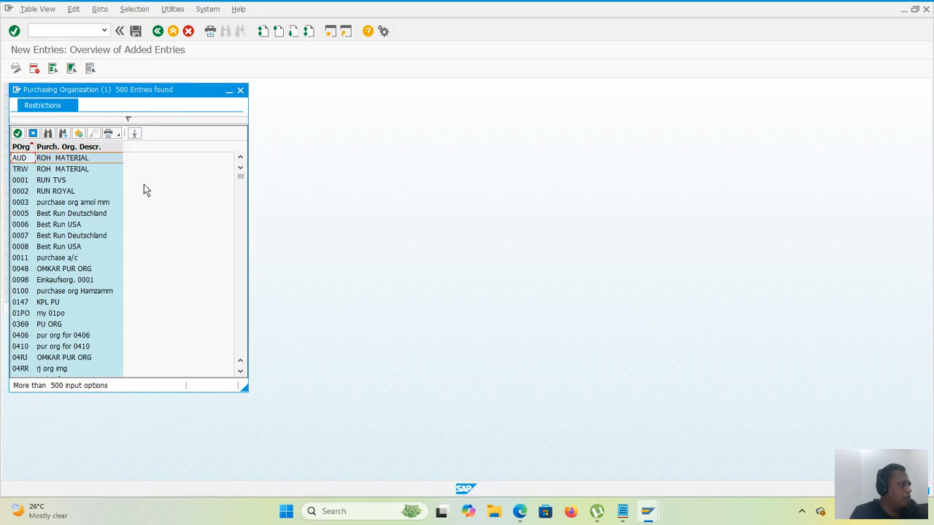
pyautogui.click(241, 91)
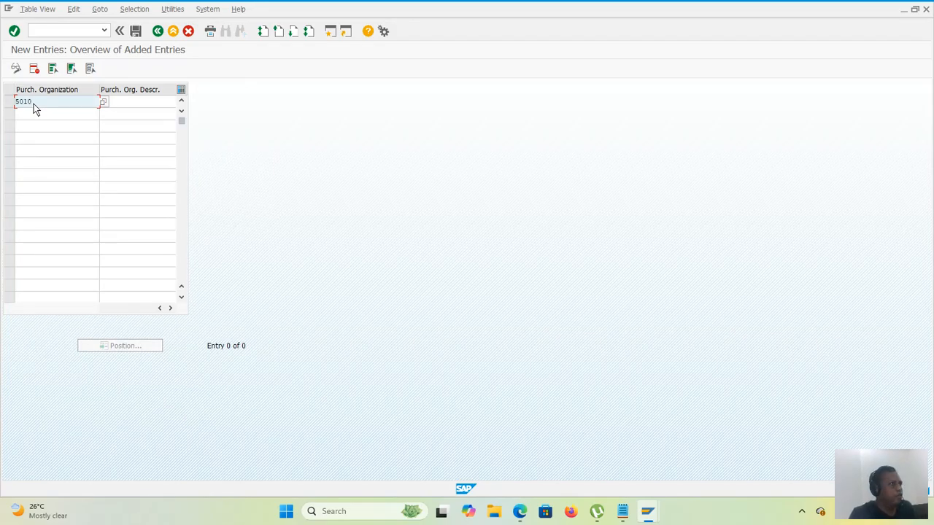
pyautogui.press('Tab')
# Step: Describe purchasing organization 5010 as "5010 purc. org abc" and save it under the proposed customizing request
pyautogui.write('5')
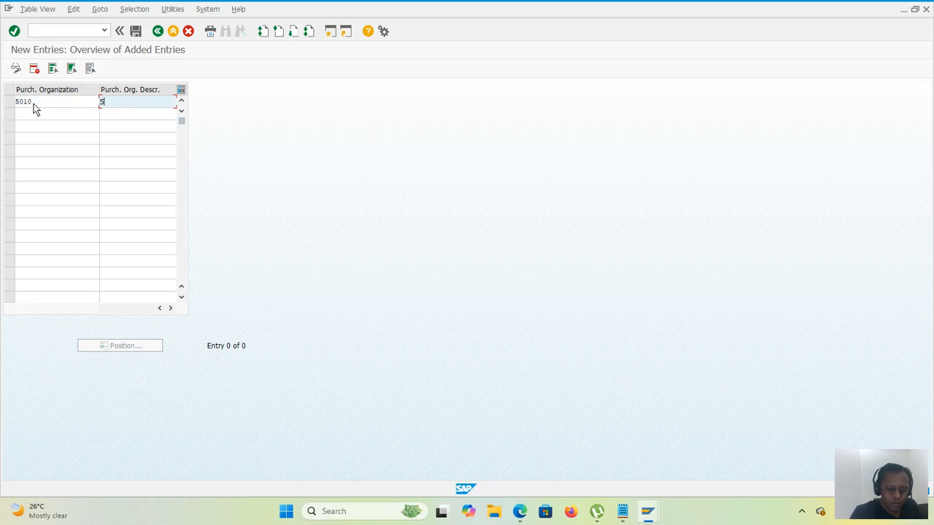
pyautogui.write('010')
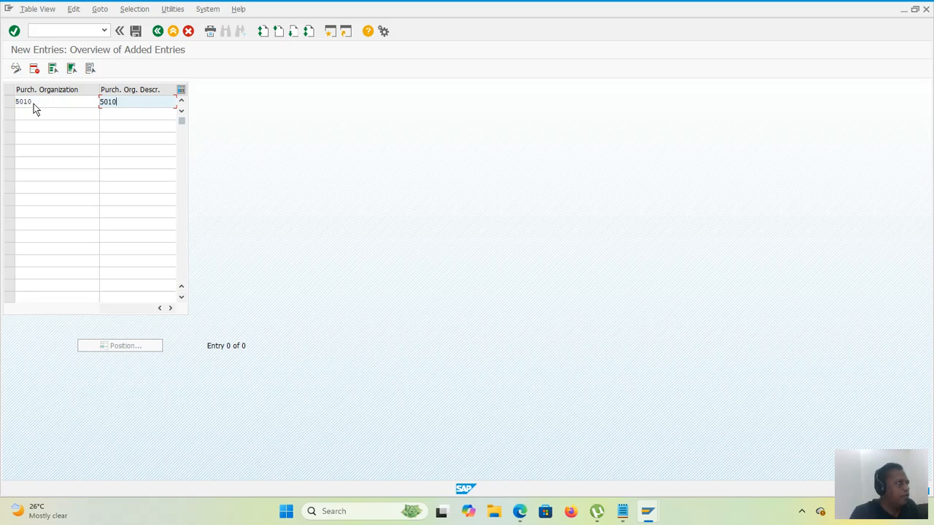
pyautogui.write(' p')
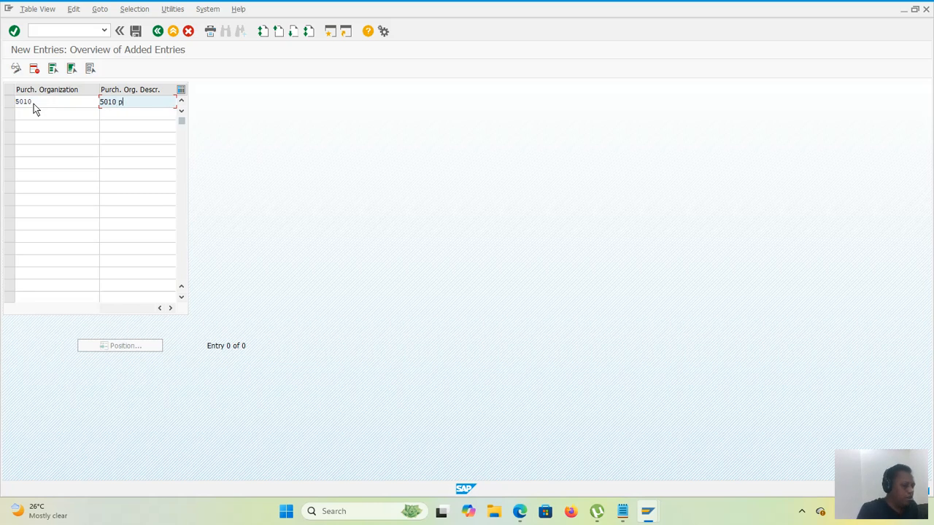
pyautogui.write('urchasi')
pyautogui.press('BackSpace')
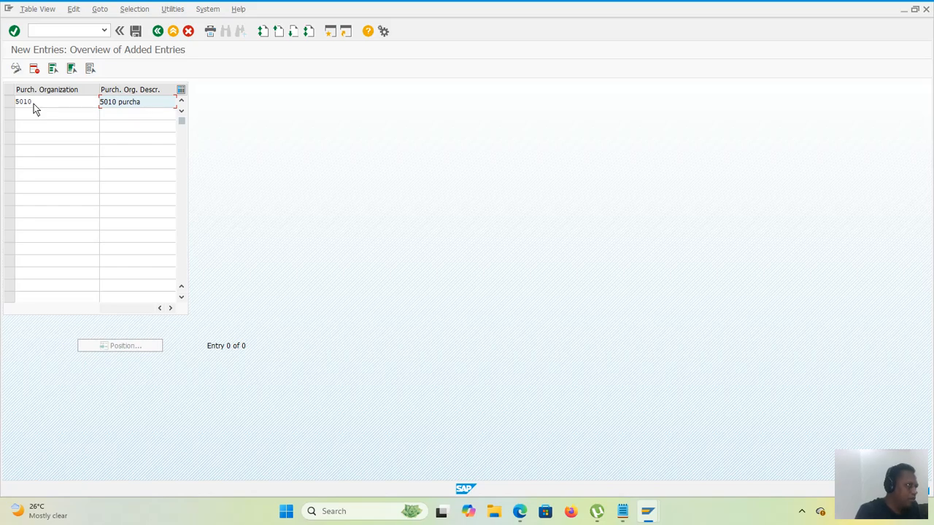
pyautogui.press('BackSpace')
pyautogui.press('BackSpace')
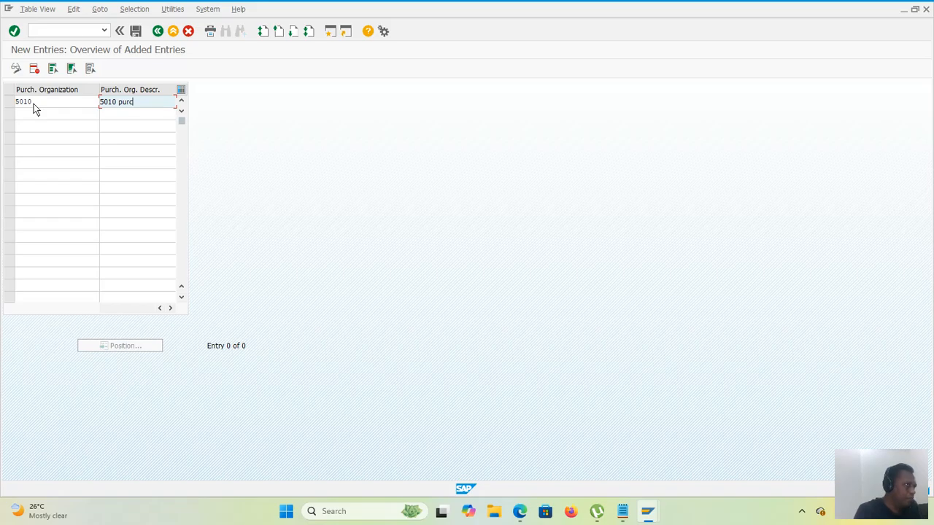
pyautogui.write('. ')
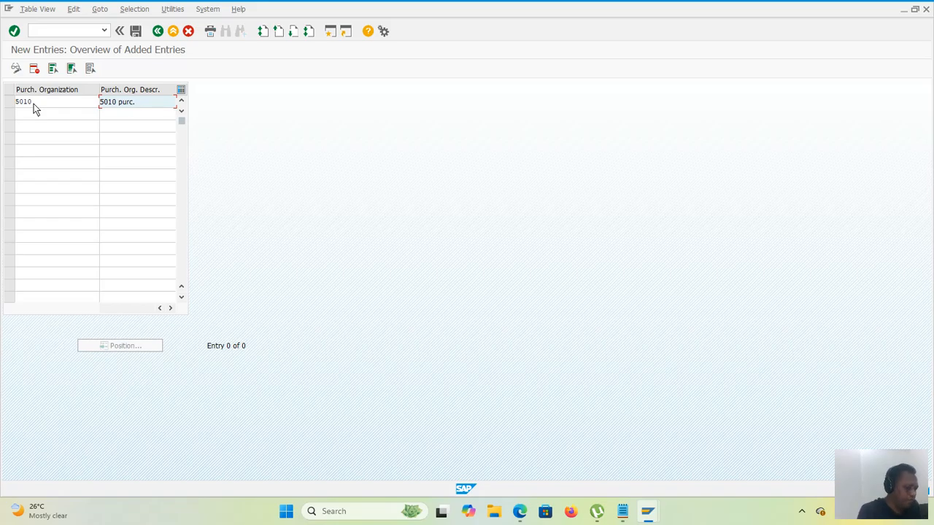
pyautogui.write('org fo')
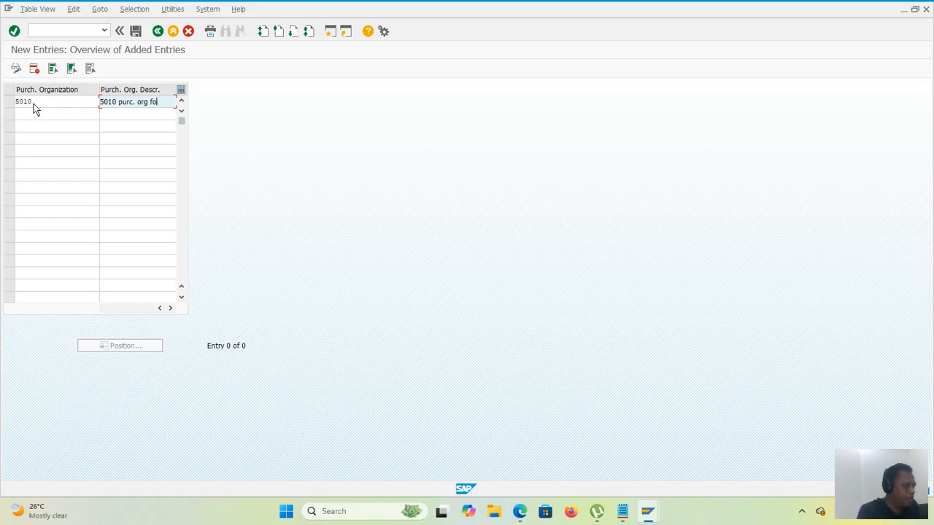
pyautogui.write('r ')
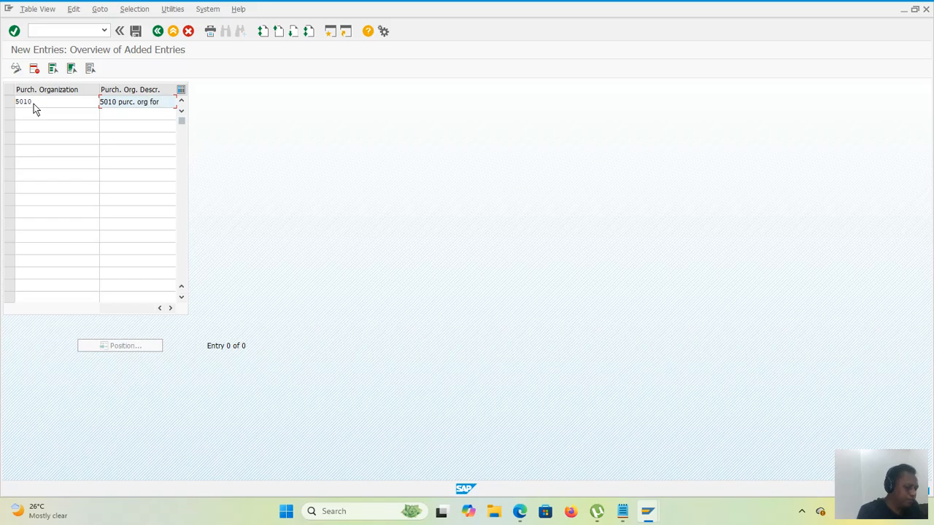
pyautogui.write('a')
pyautogui.press('BackSpace')
pyautogui.press('BackSpace')
pyautogui.press('BackSpace')
pyautogui.press('BackSpace')
pyautogui.press('BackSpace')
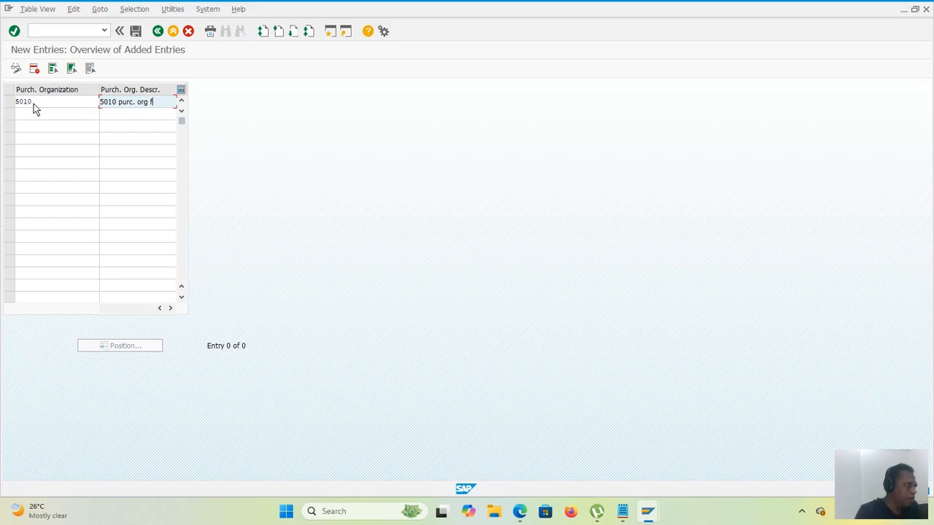
pyautogui.write('a')
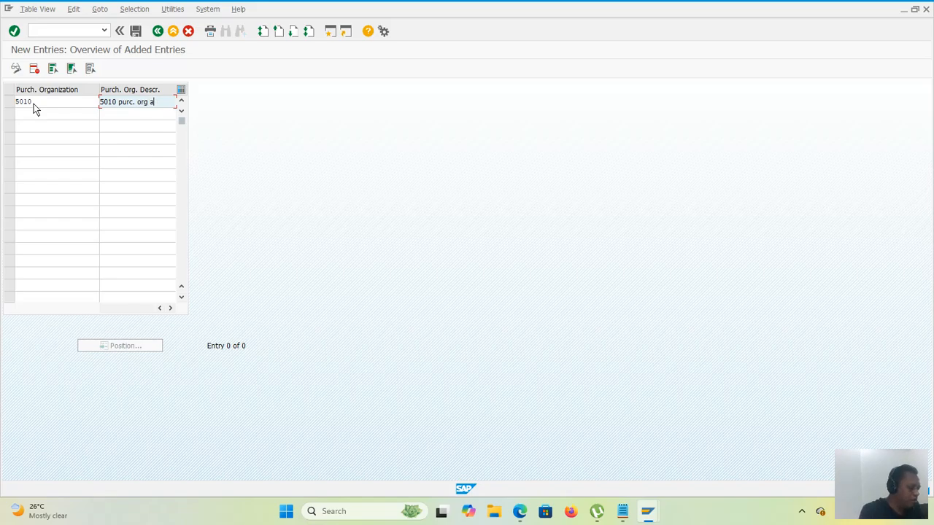
pyautogui.write('bc')
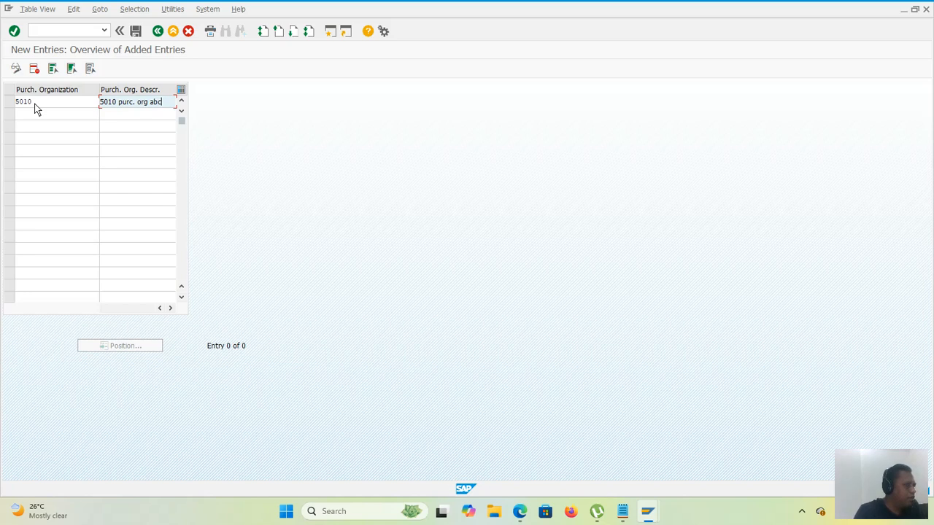
pyautogui.click(136, 33)
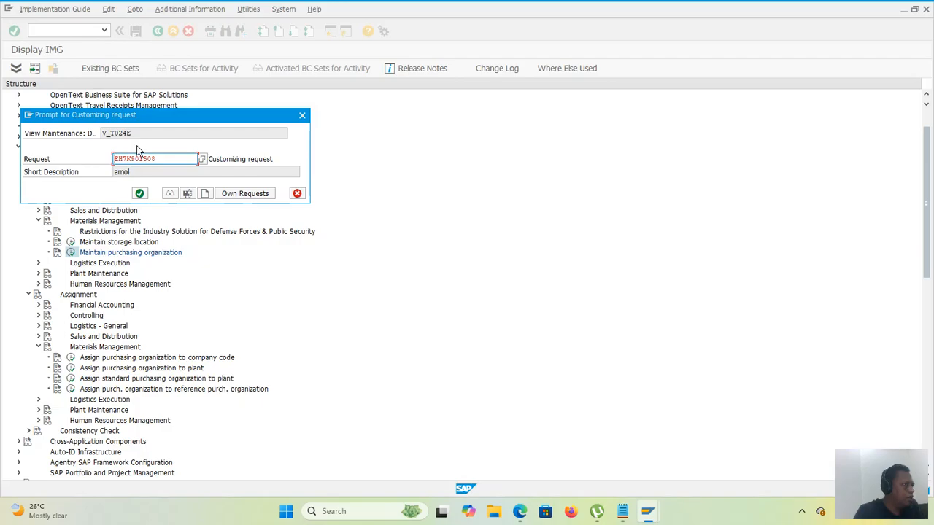
pyautogui.click(140, 194)
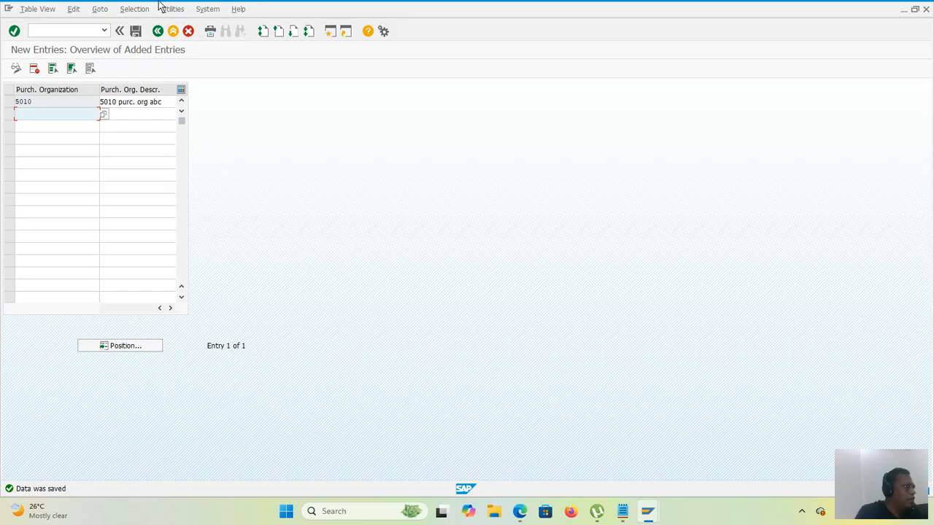
# Step: Leave the purchasing organization definition and open the activity that assigns purchasing organizations to company codes
pyautogui.click(154, 32)
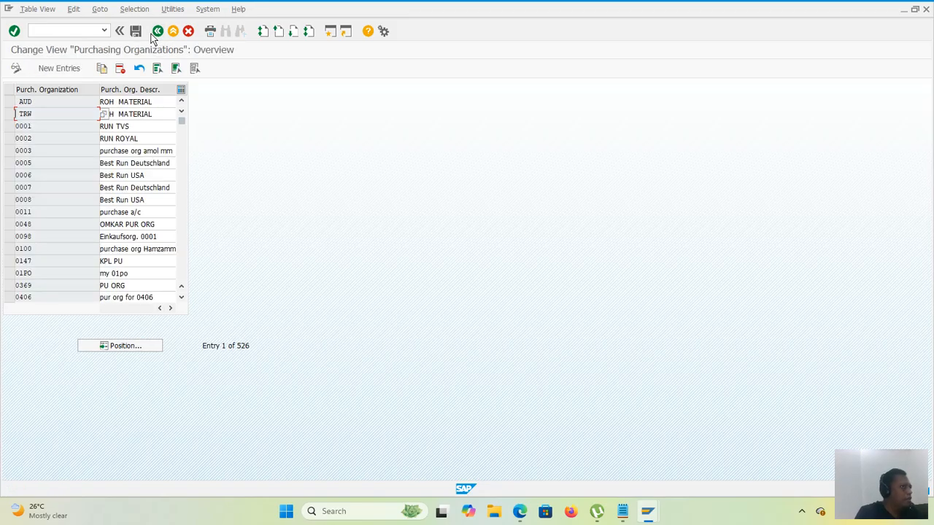
pyautogui.click(156, 32)
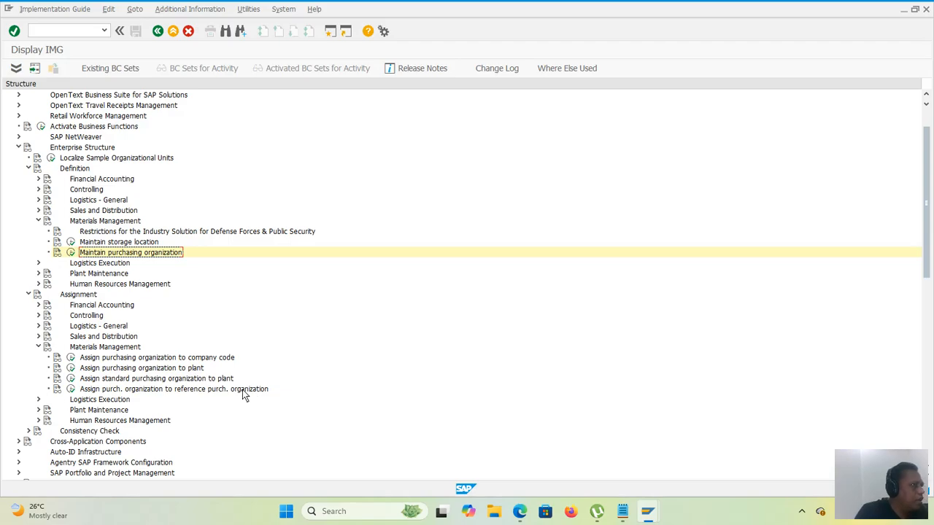
pyautogui.click(71, 358)
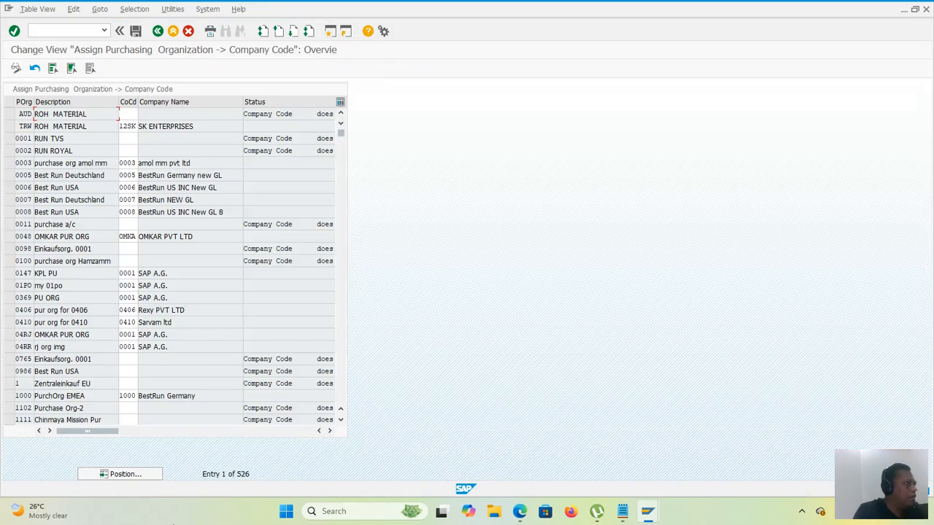
# Step: Position the company code assignment list at purchasing organization 5010
pyautogui.click(16, 67)
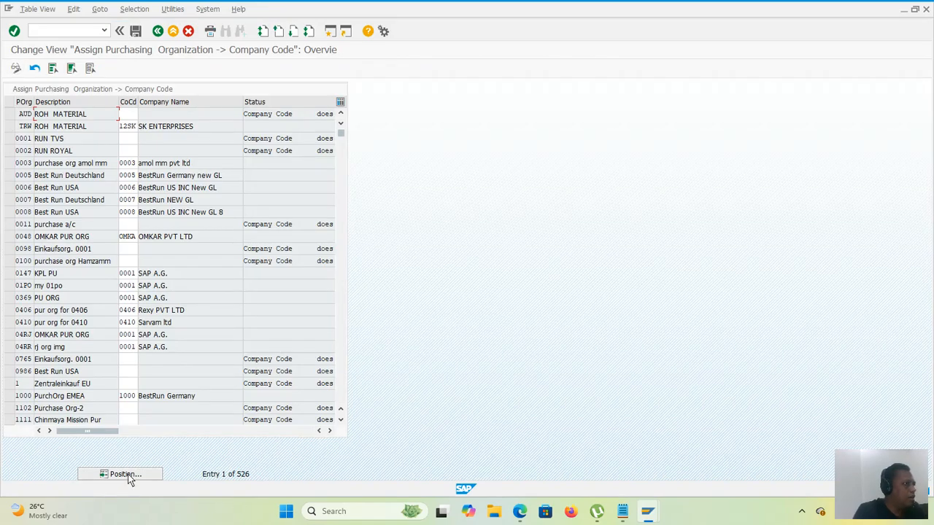
pyautogui.click(125, 475)
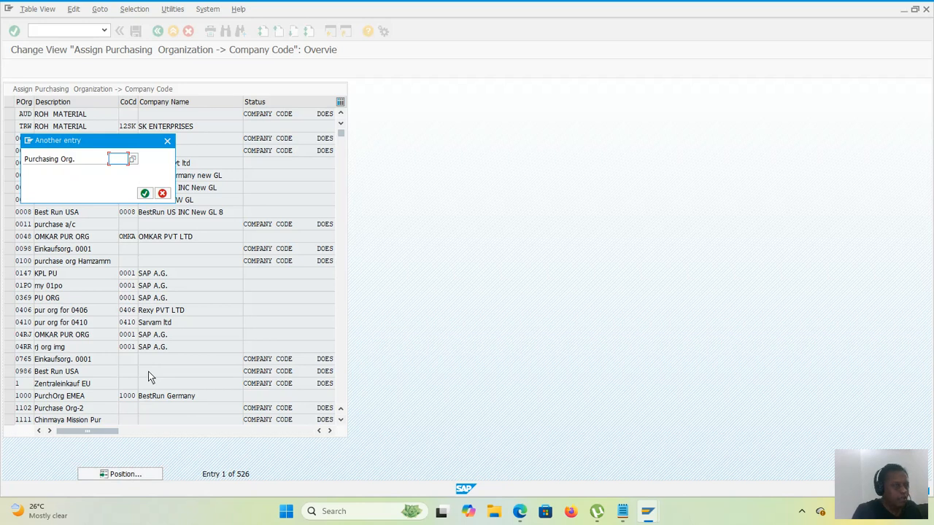
pyautogui.write('5010')
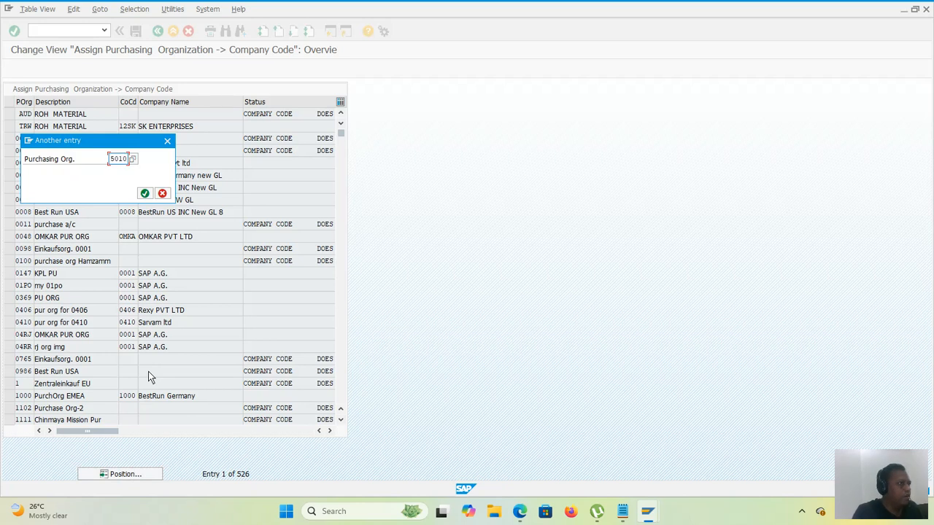
pyautogui.press('Return')
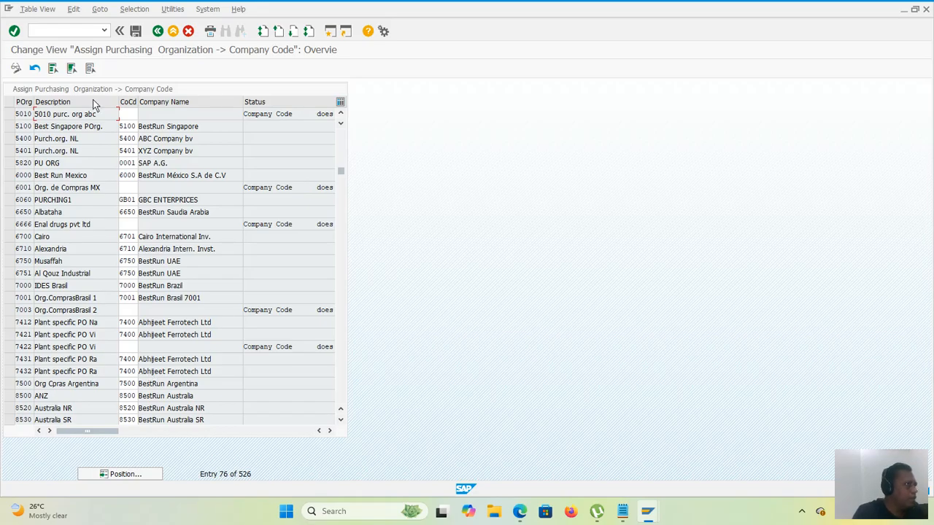
# Step: Assign company code 5010 to purchasing organization 5010 and save it under the proposed customizing request
pyautogui.click(129, 115)
pyautogui.write('50')
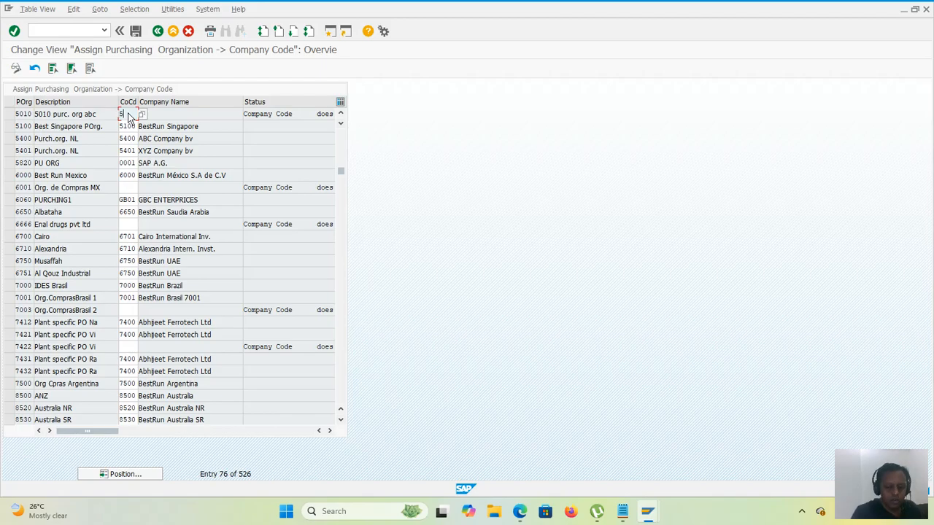
pyautogui.write('10')
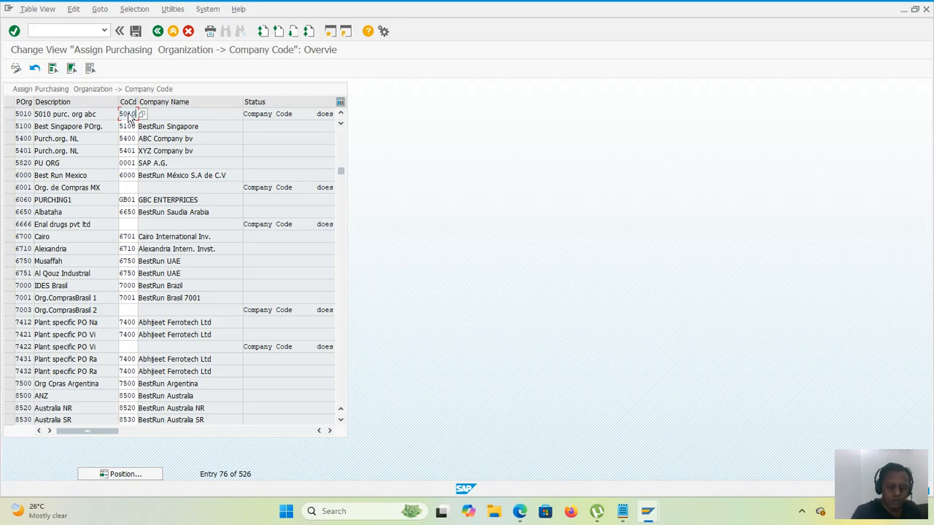
pyautogui.press('Return')
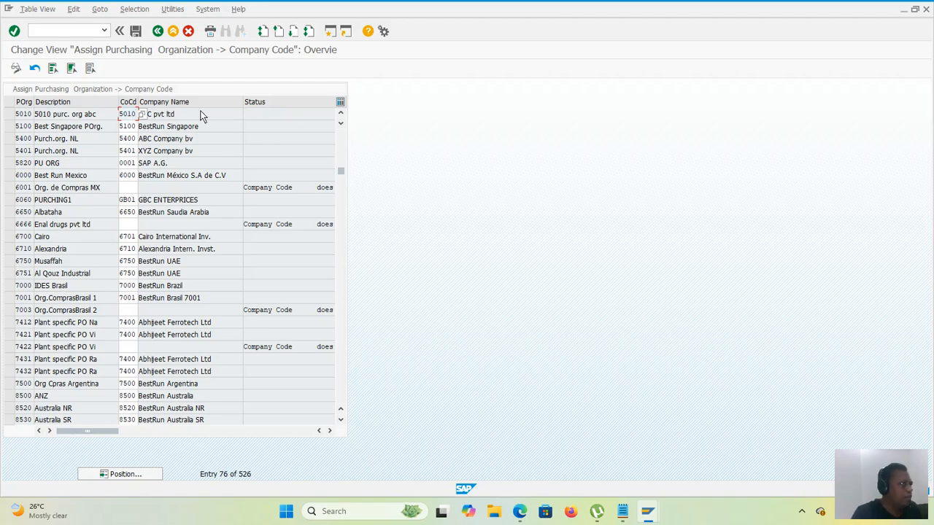
pyautogui.click(135, 30)
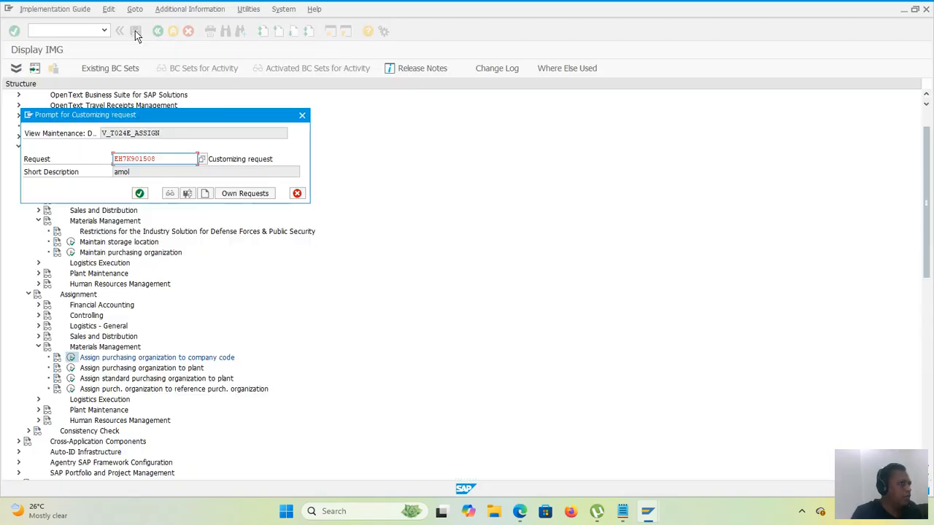
pyautogui.click(140, 193)
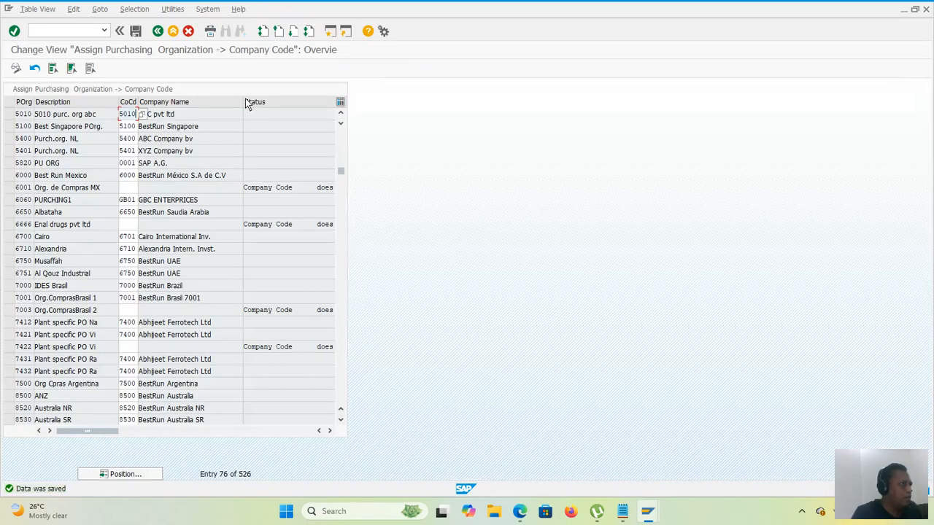
pyautogui.click(267, 119)
pyautogui.doubleClick(298, 114)
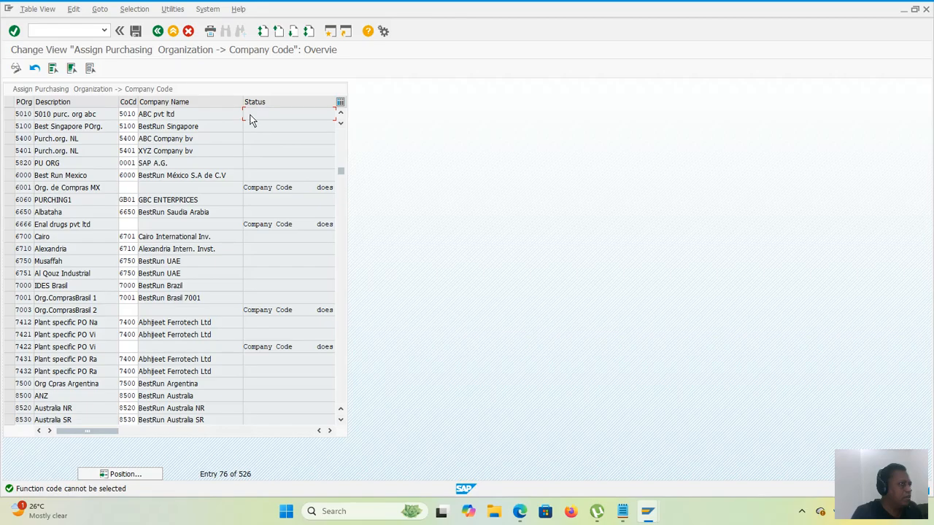
# Step: Return to the customizing structure and open the Assign purchasing organization to plant activity
pyautogui.click(157, 33)
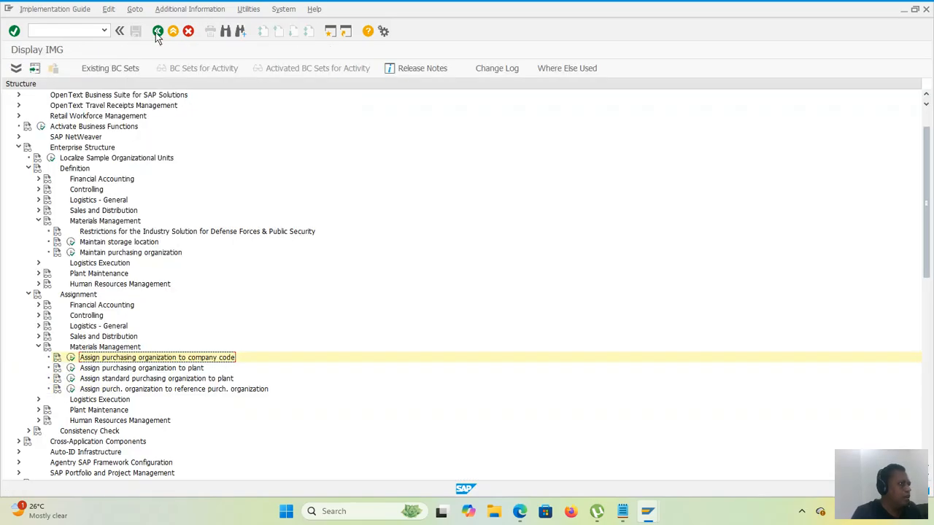
pyautogui.click(71, 369)
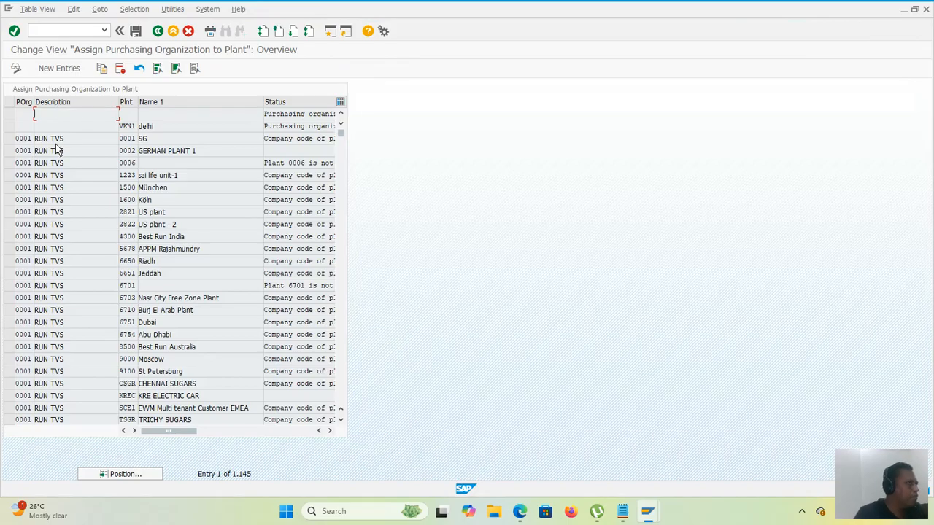
pyautogui.click(78, 70)
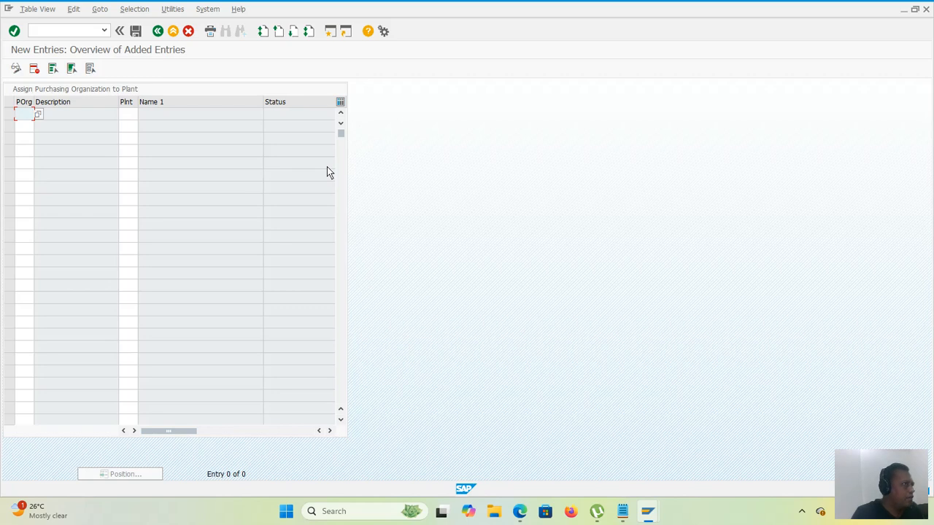
pyautogui.write('50')
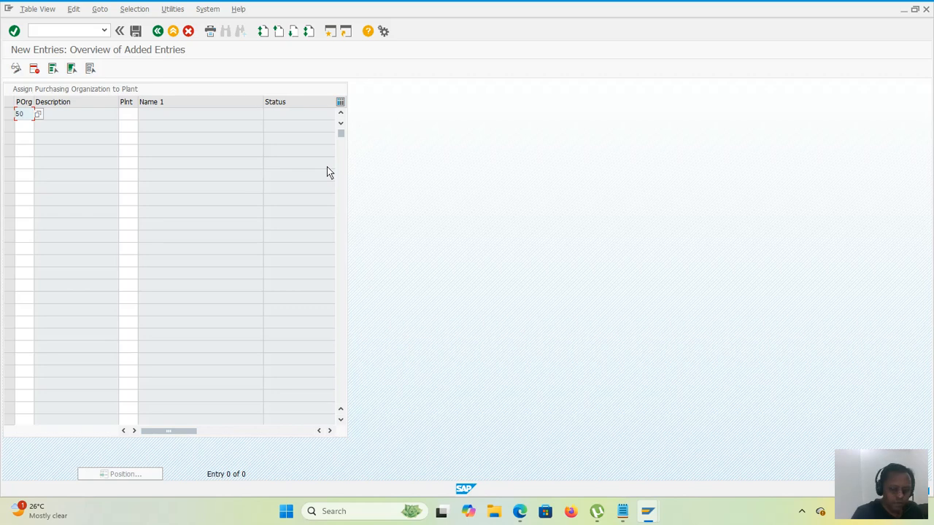
pyautogui.write('10')
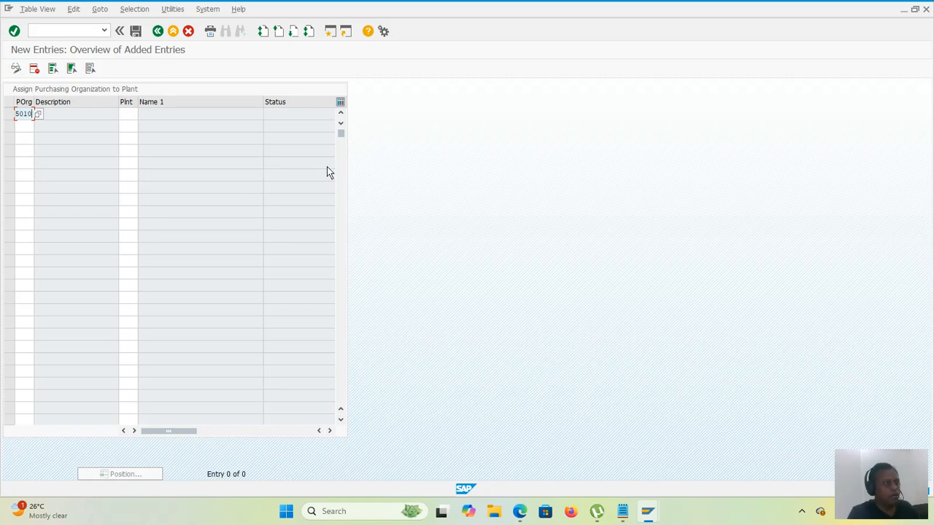
pyautogui.press('Return')
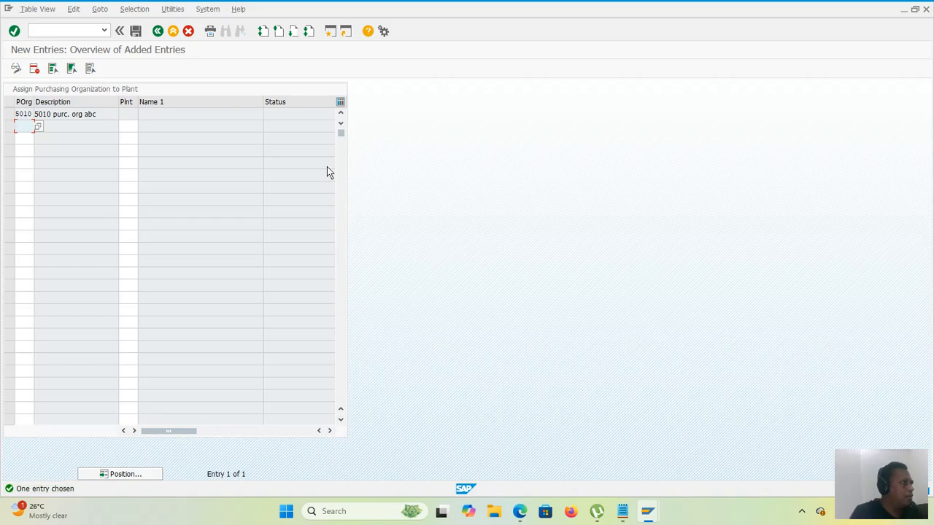
pyautogui.click(130, 115)
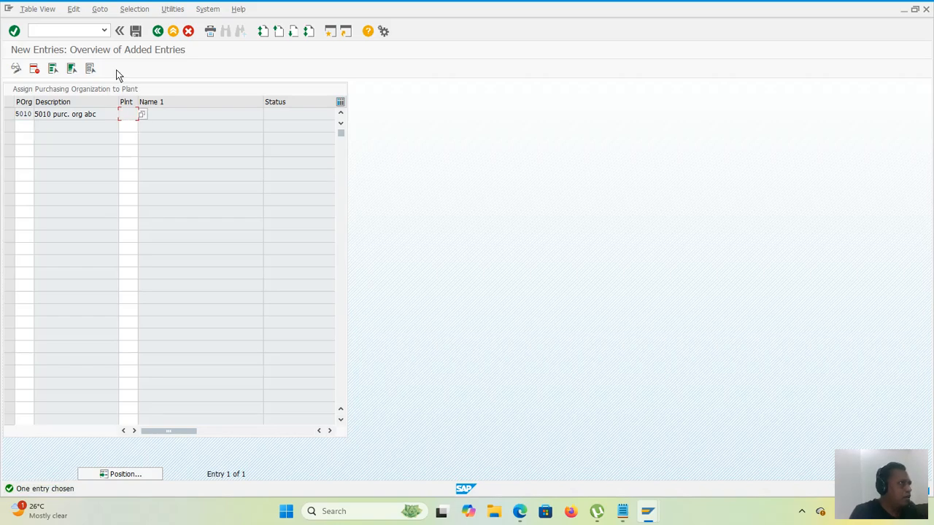
pyautogui.click(16, 70)
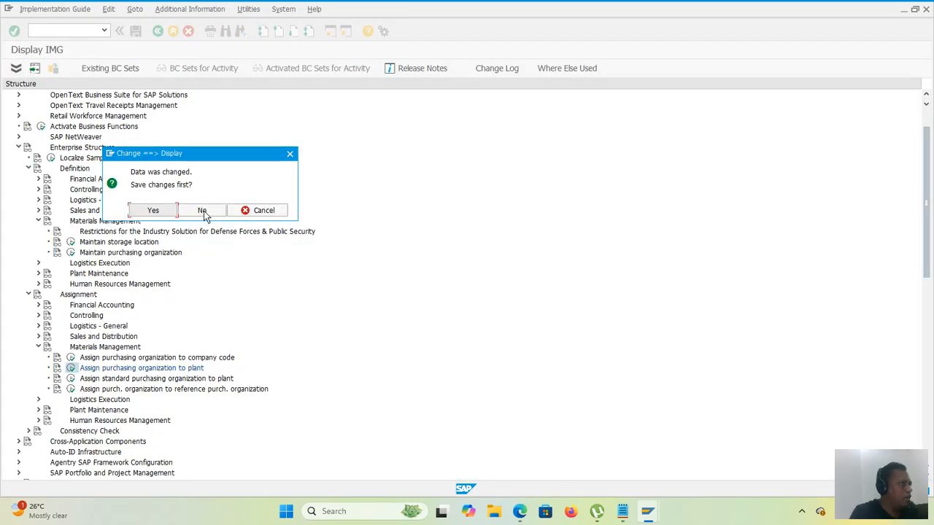
pyautogui.click(204, 210)
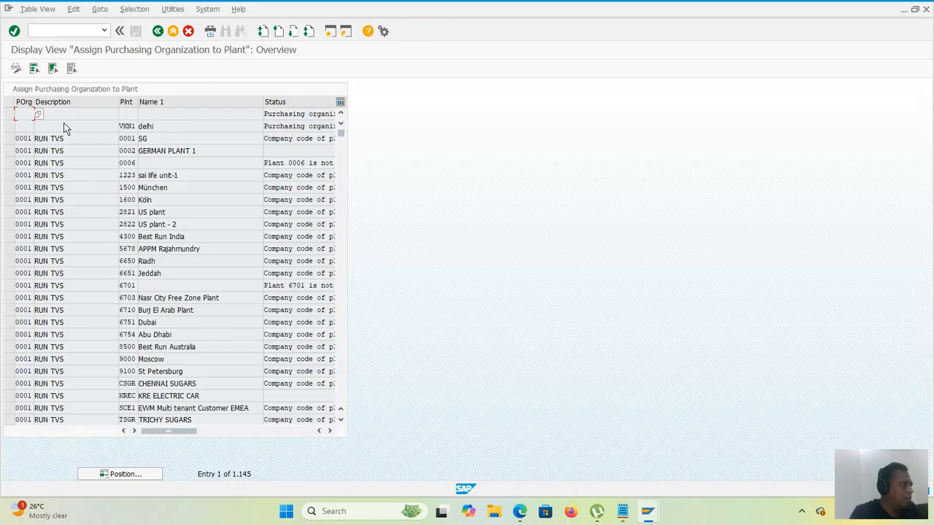
# Step: Look up the combination of purchasing organization 5010 and plant 5010 in the plant assignment list
pyautogui.click(120, 475)
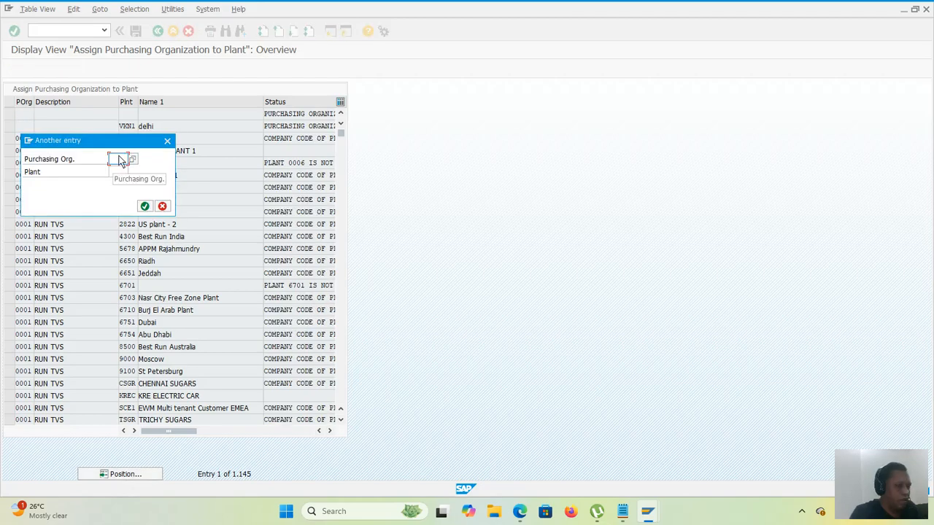
pyautogui.write('5')
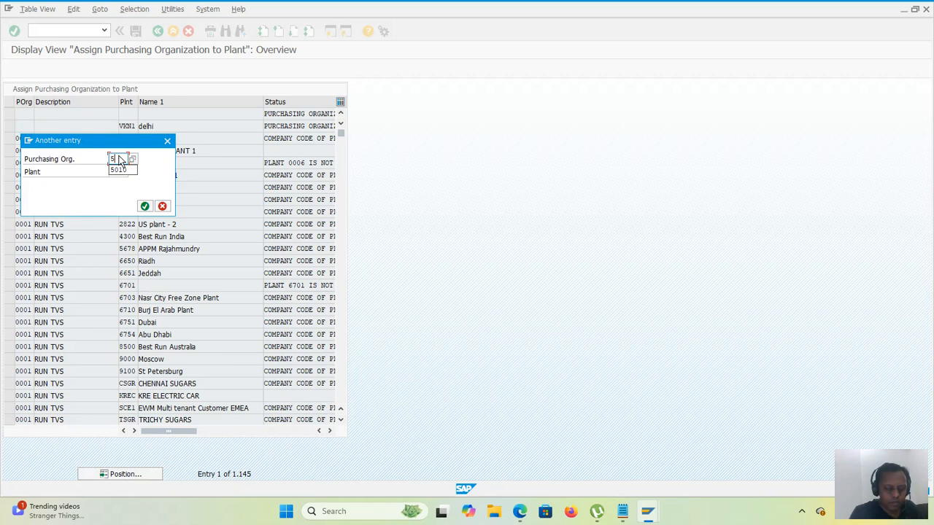
pyautogui.write('010')
pyautogui.press('Tab')
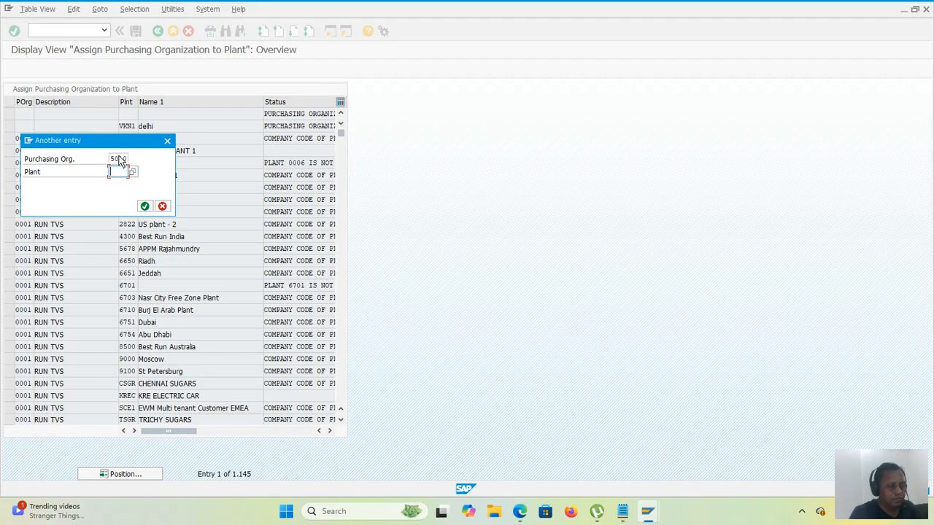
pyautogui.write('5')
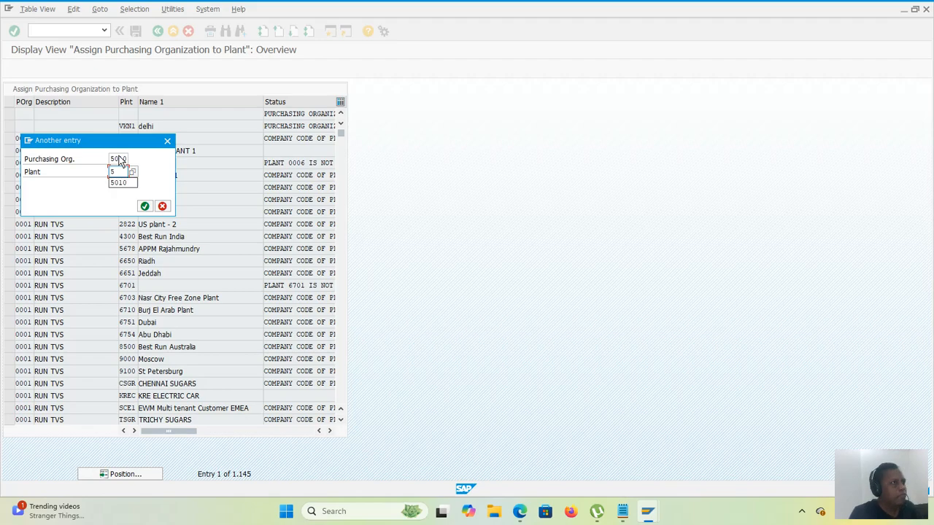
pyautogui.write('010')
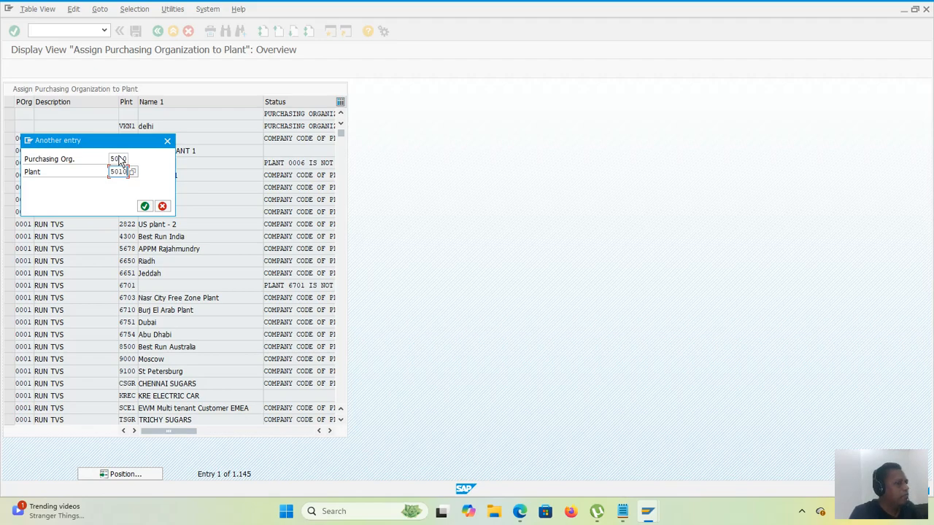
pyautogui.press('Return')
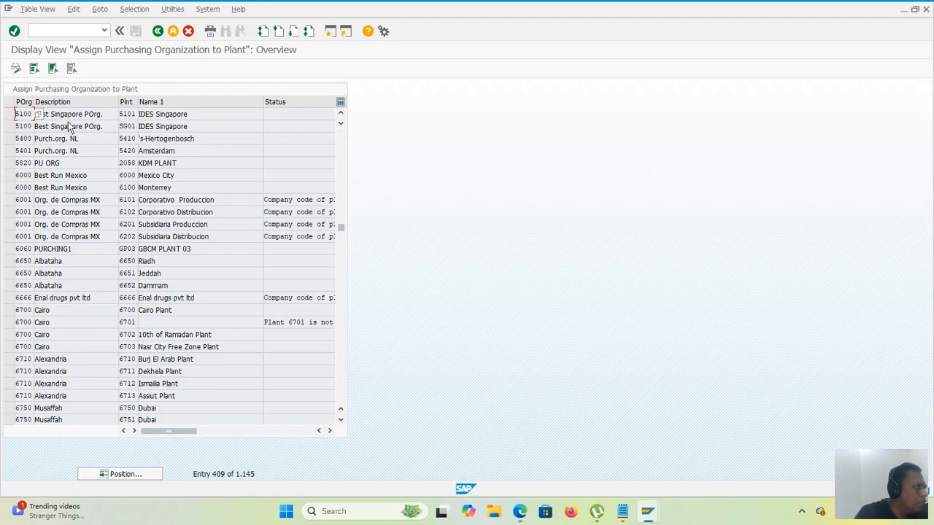
# Step: Add a new entry assigning purchasing organization 5010 to plant 5010 and save it under the proposed customizing request
pyautogui.click(14, 70)
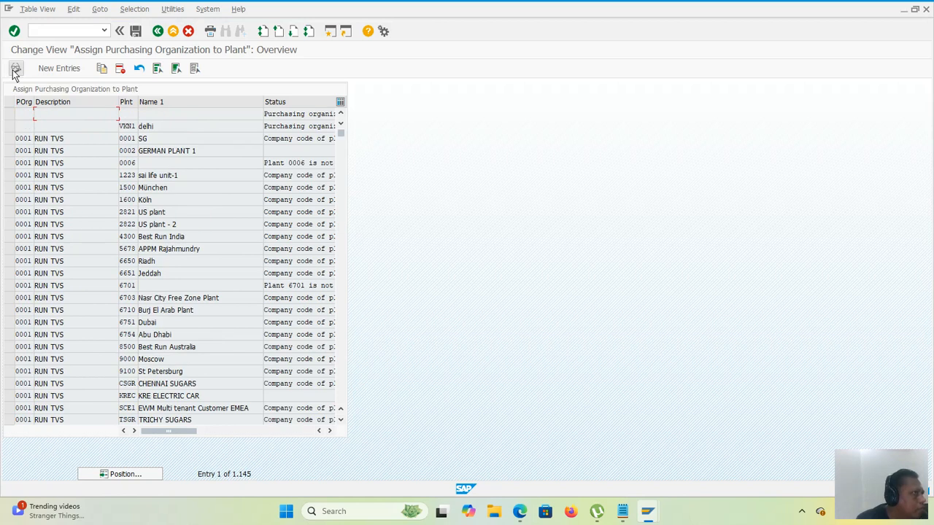
pyautogui.click(22, 115)
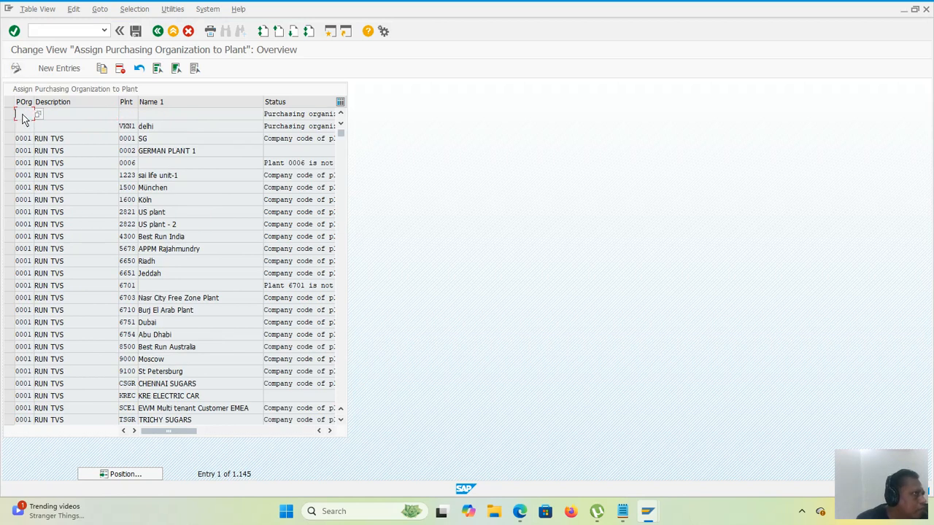
pyautogui.click(39, 73)
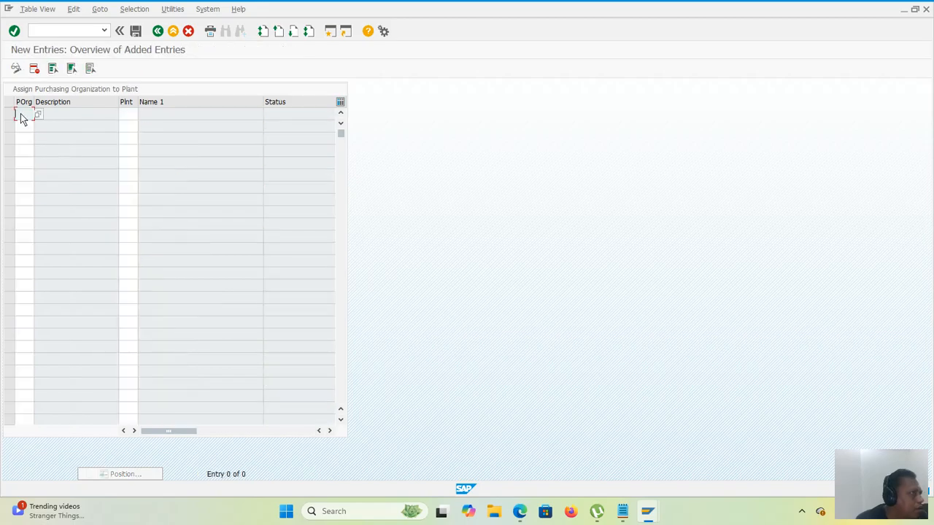
pyautogui.write('5')
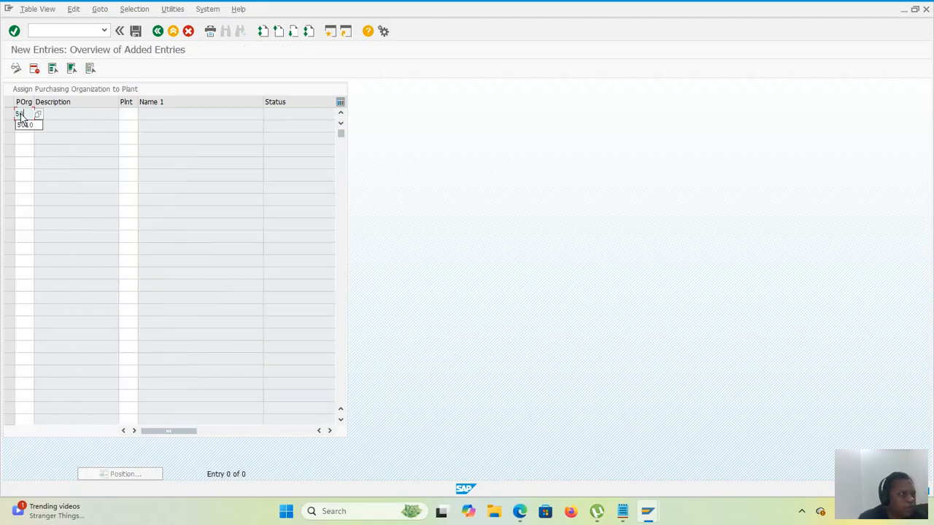
pyautogui.write('010')
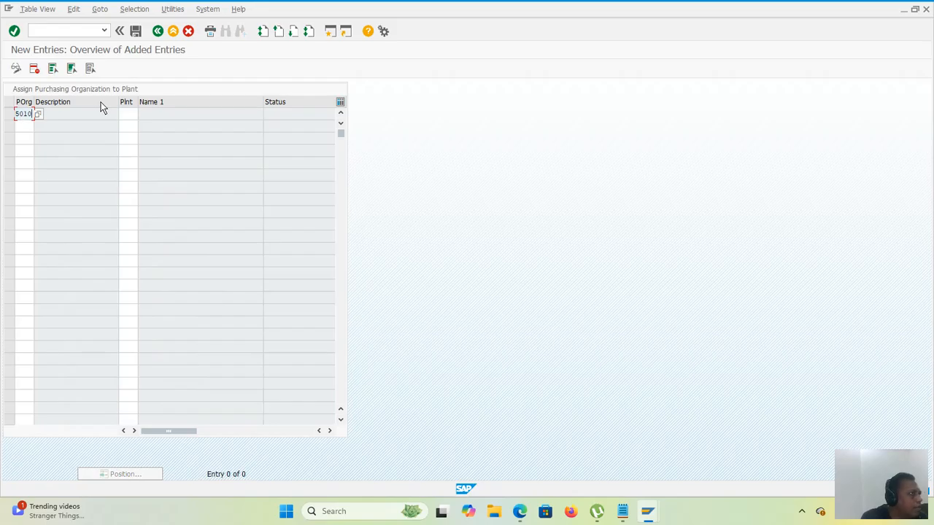
pyautogui.click(128, 114)
pyautogui.write('5')
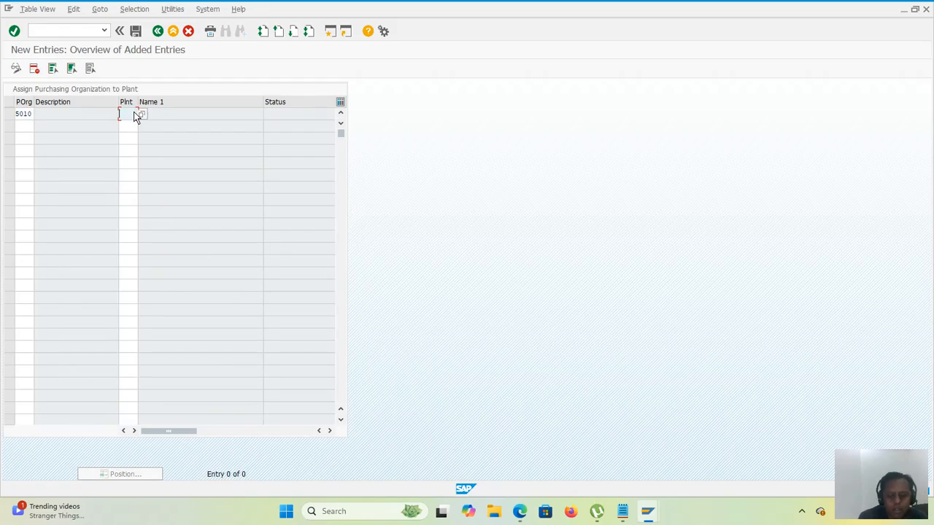
pyautogui.write('010')
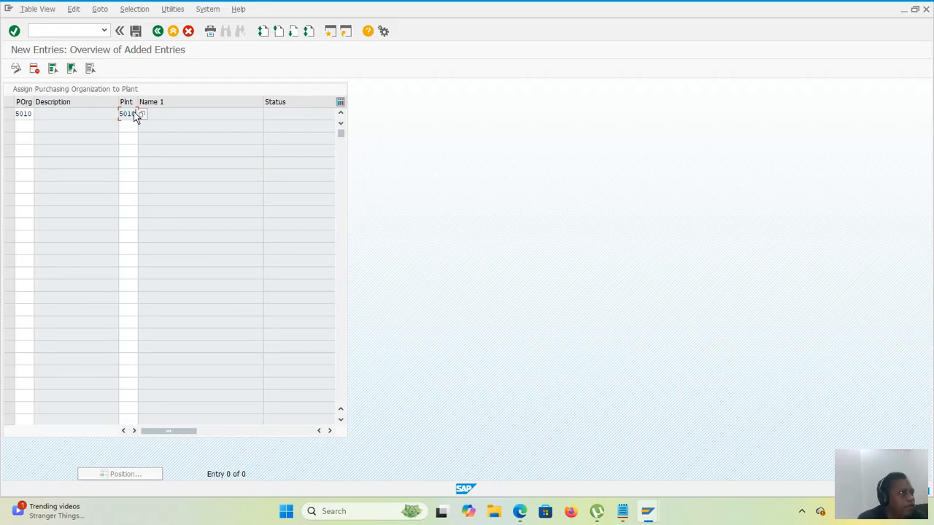
pyautogui.press('Return')
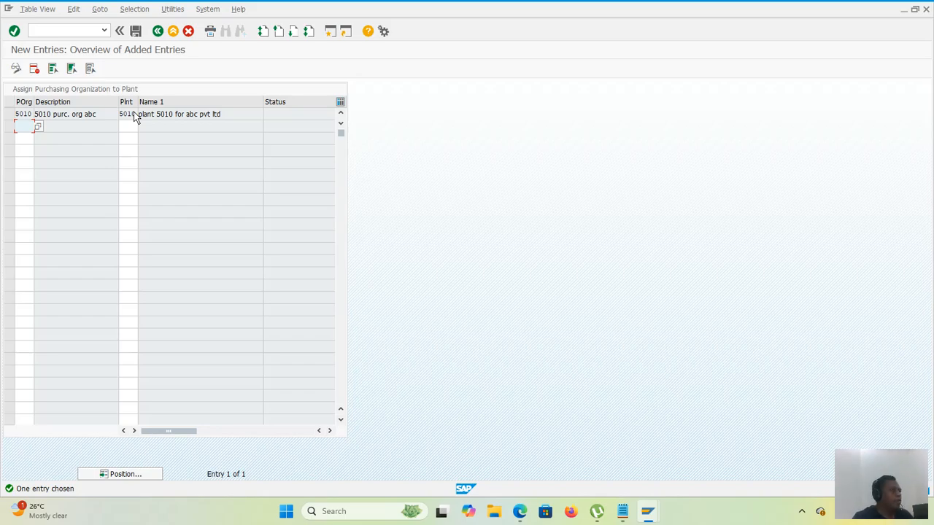
pyautogui.click(140, 37)
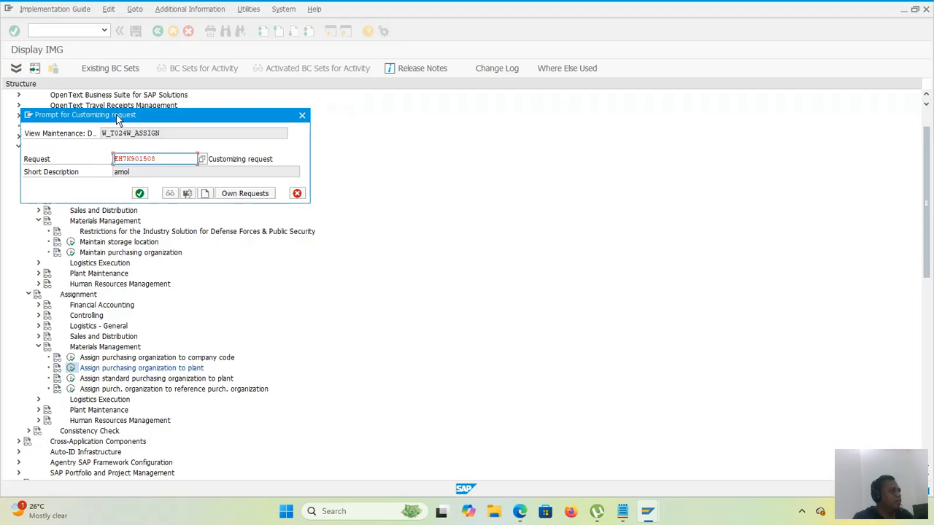
pyautogui.click(140, 194)
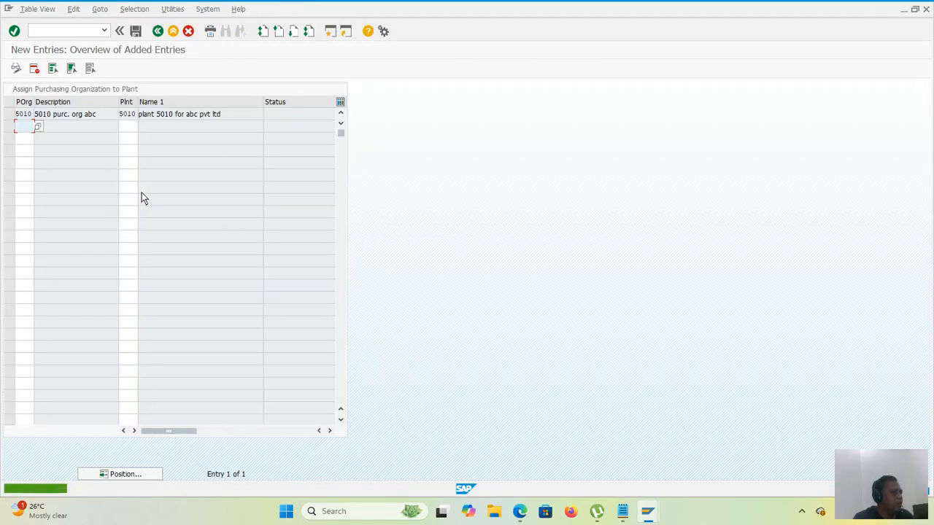
# Step: Open the Assign standard purchasing organization to plant activity from the customizing structure and position its list at plant 5010
pyautogui.click(157, 32)
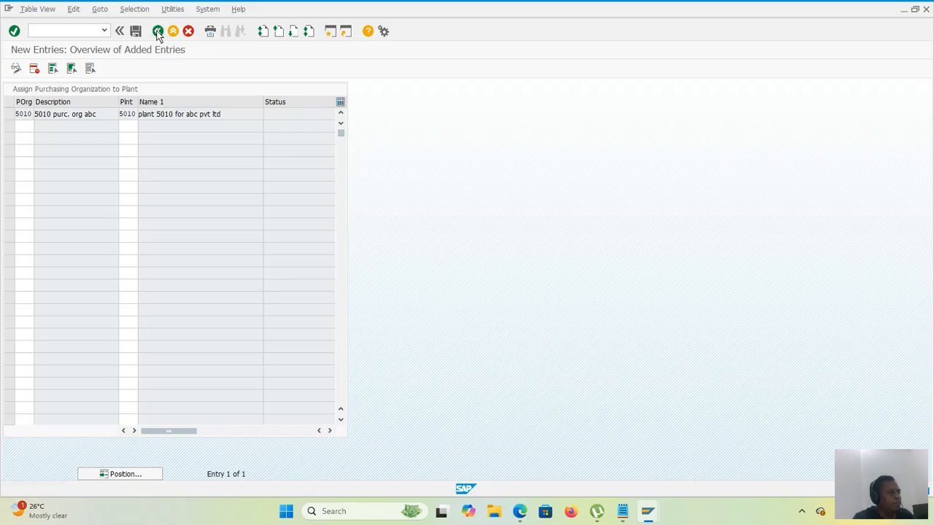
pyautogui.click(158, 32)
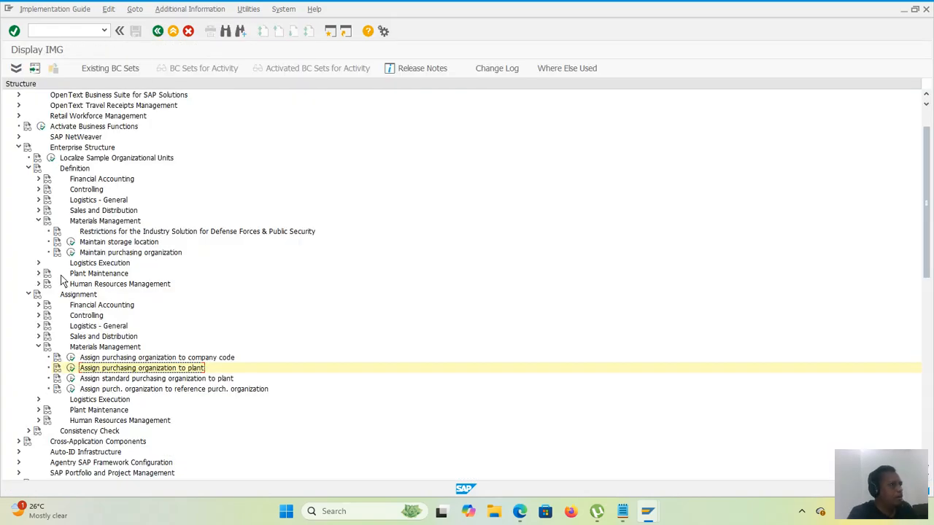
pyautogui.click(71, 378)
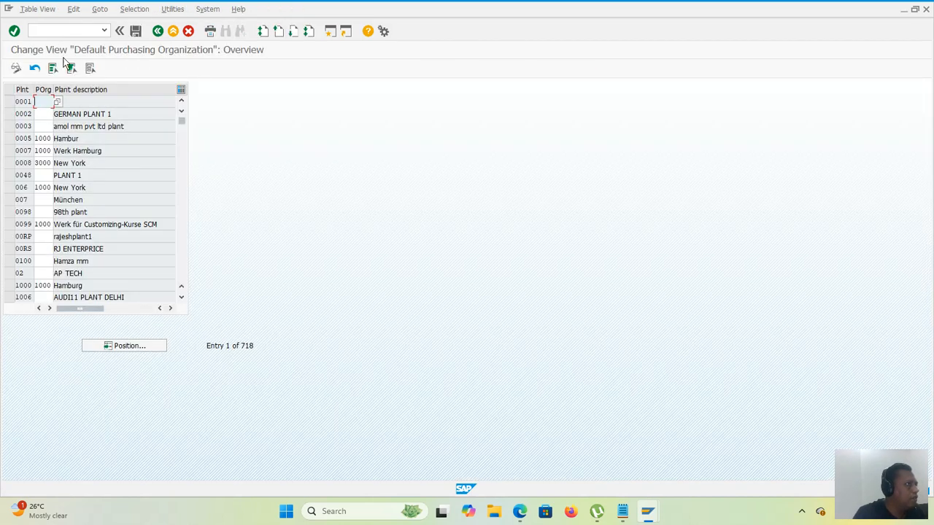
pyautogui.click(143, 349)
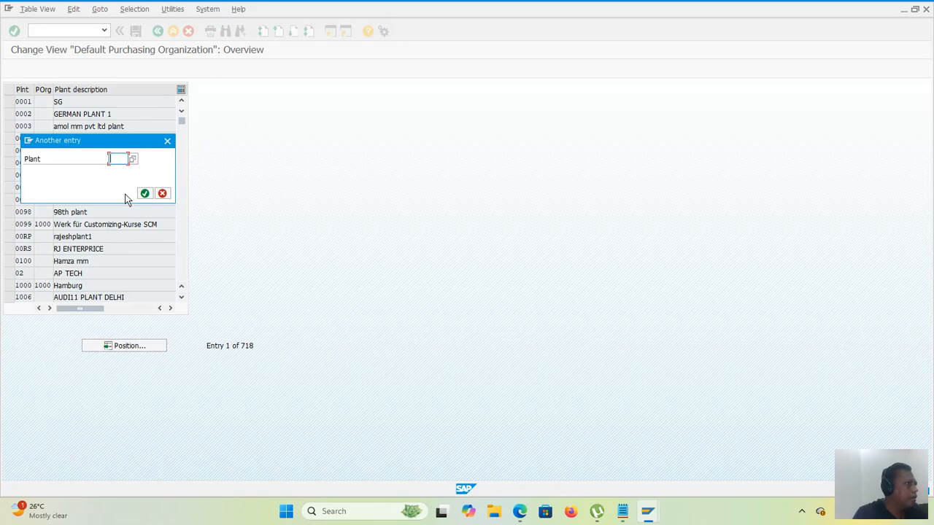
pyautogui.write('5010')
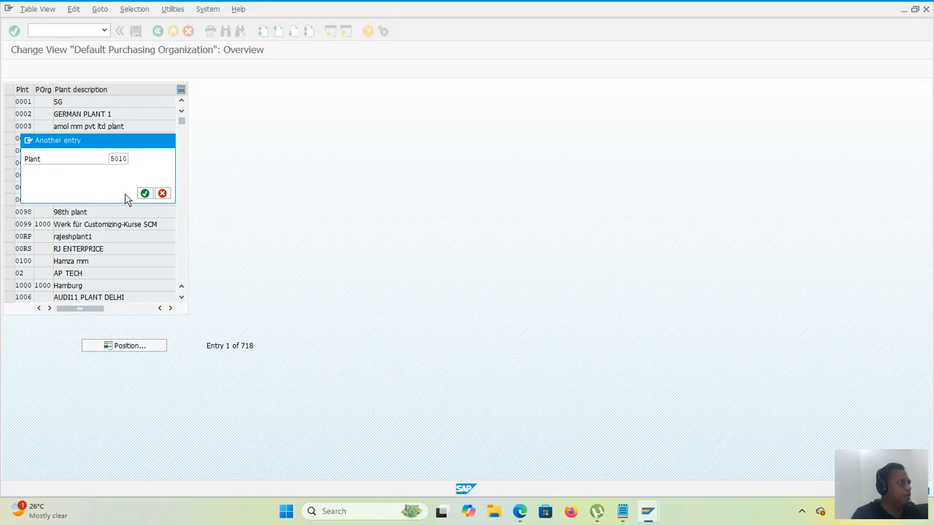
pyautogui.press('Return')
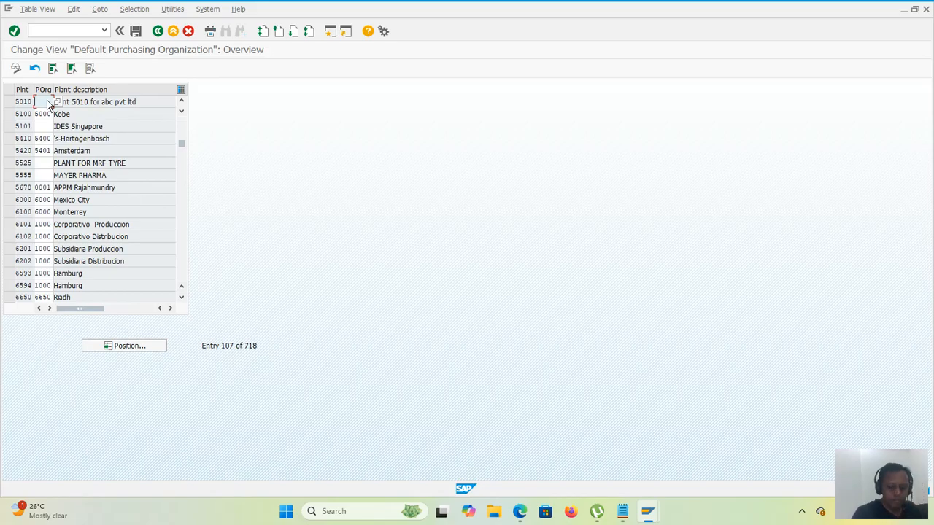
# Step: Set 5010 as the standard purchasing organization of plant 5010 and save it under the proposed customizing request
pyautogui.write('5010')
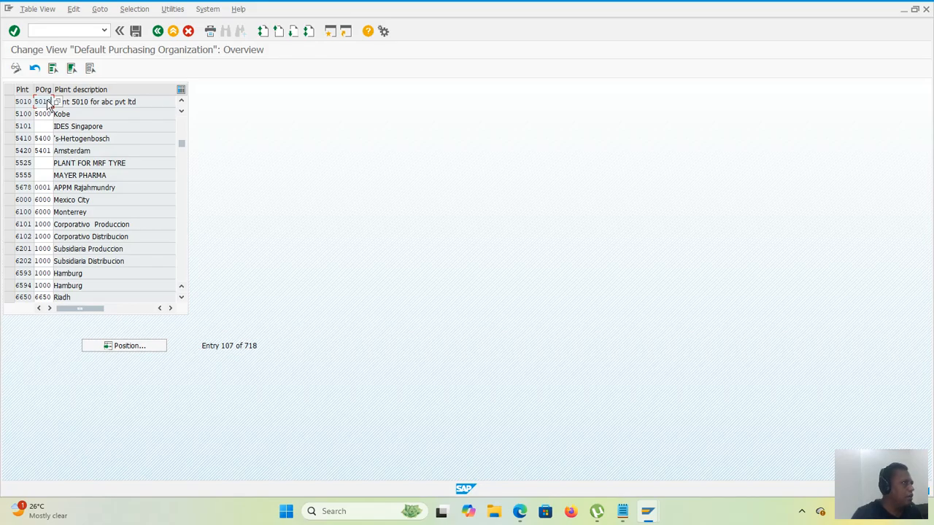
pyautogui.click(136, 32)
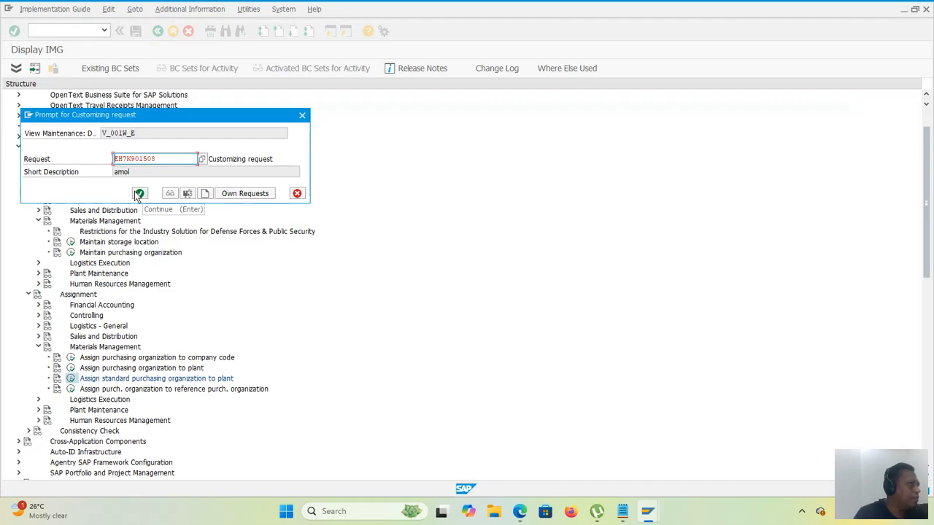
pyautogui.click(137, 194)
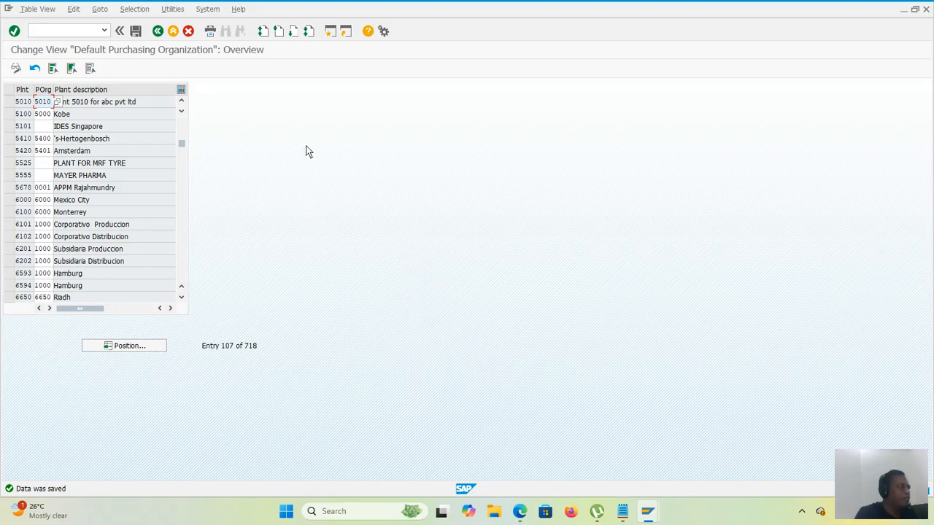
pyautogui.click(134, 33)
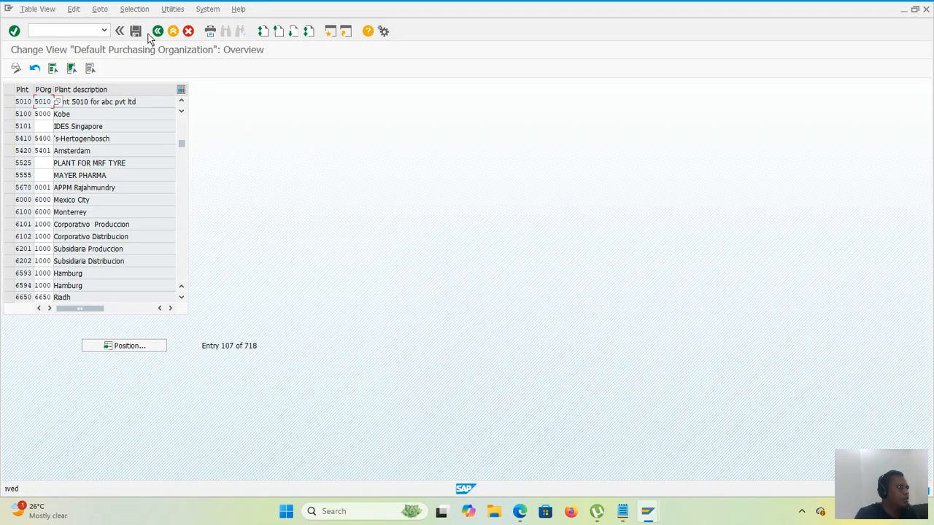
# Step: Return to the customizing structure and check the list of plant creation requirements in Notepad
pyautogui.click(156, 31)
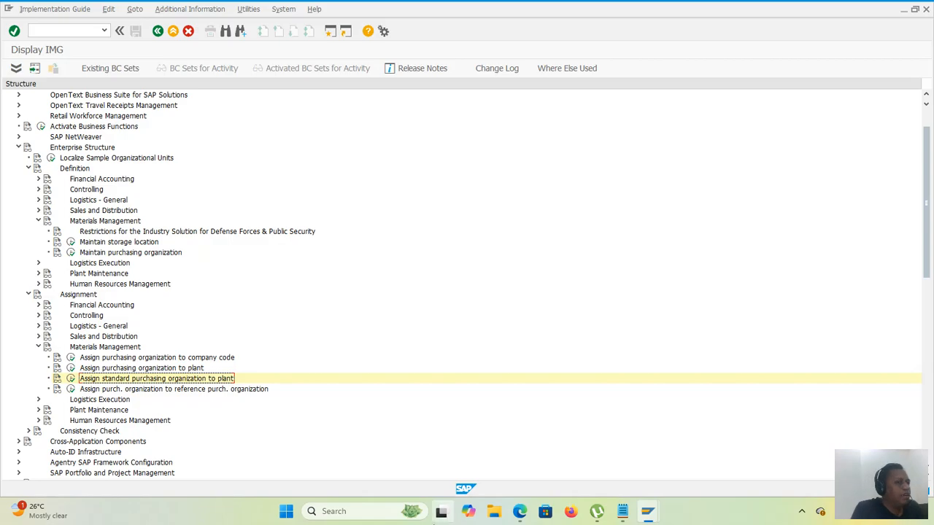
pyautogui.click(624, 514)
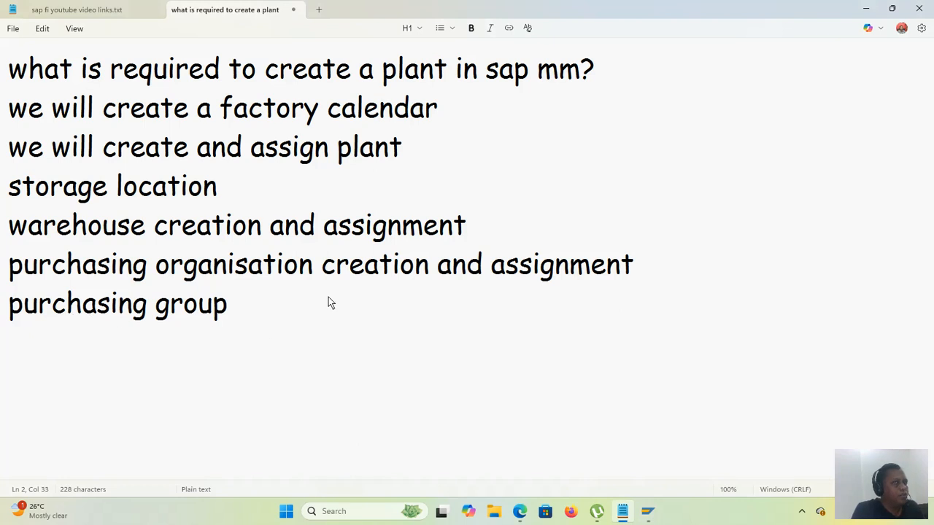
pyautogui.click(866, 9)
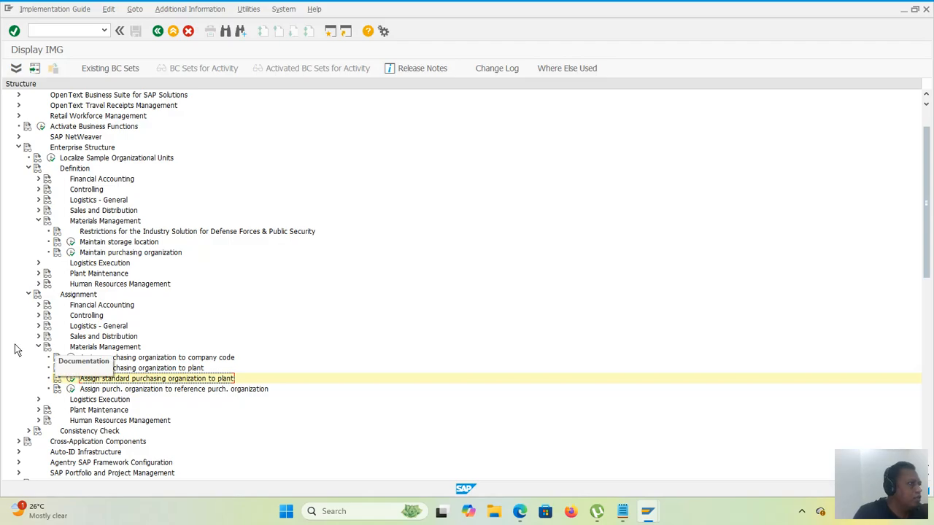
# Step: Collapse the Assignment and Definition branches and the whole Enterprise Structure node in the customizing structure
pyautogui.click(38, 347)
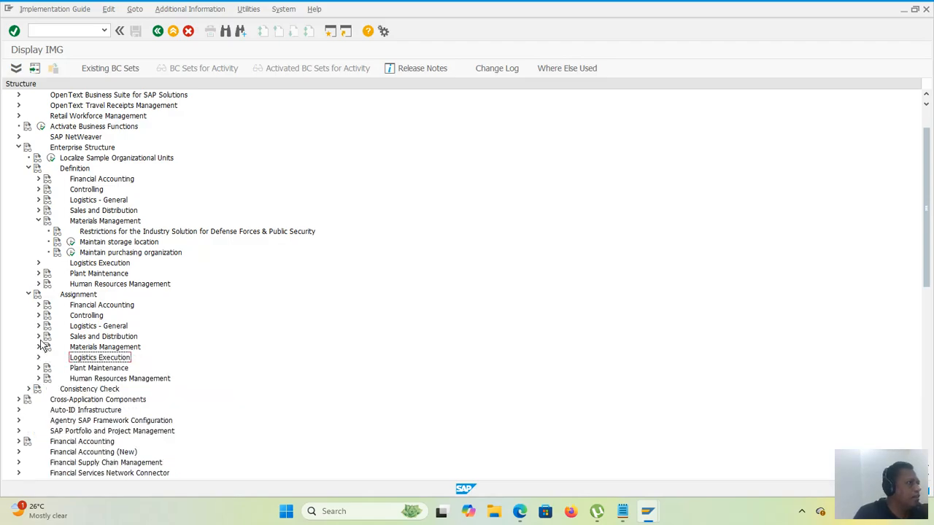
pyautogui.click(29, 295)
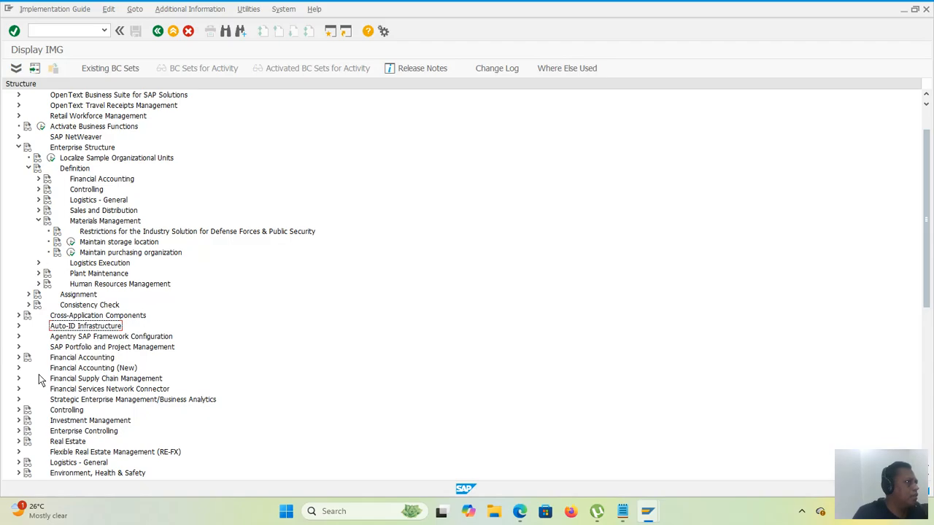
pyautogui.click(38, 263)
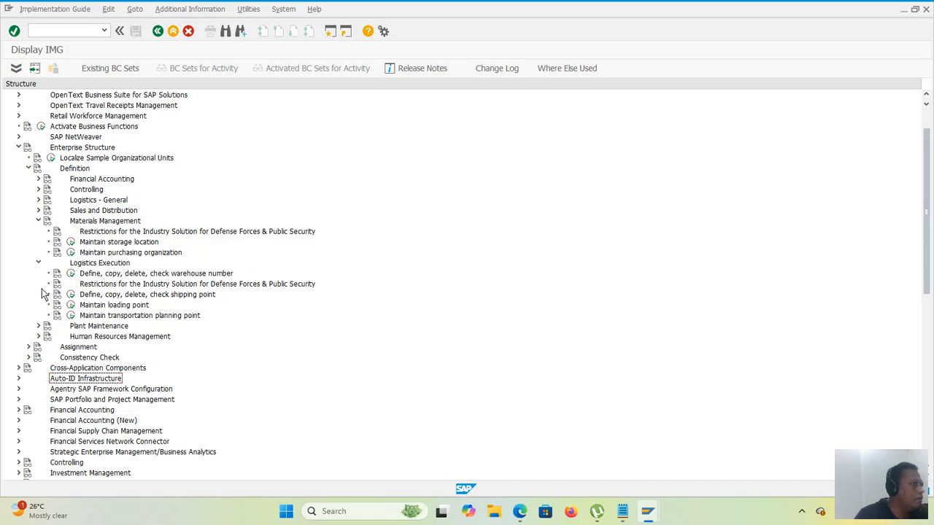
pyautogui.click(38, 221)
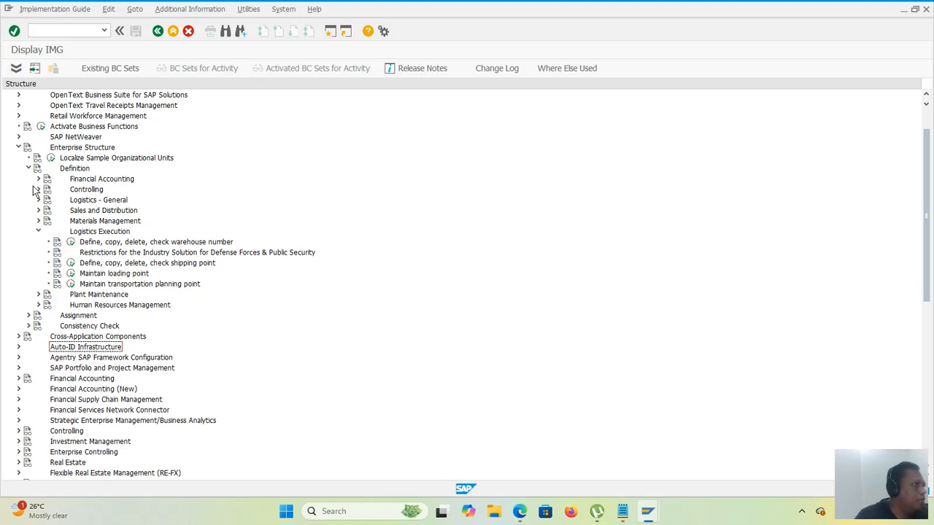
pyautogui.click(38, 232)
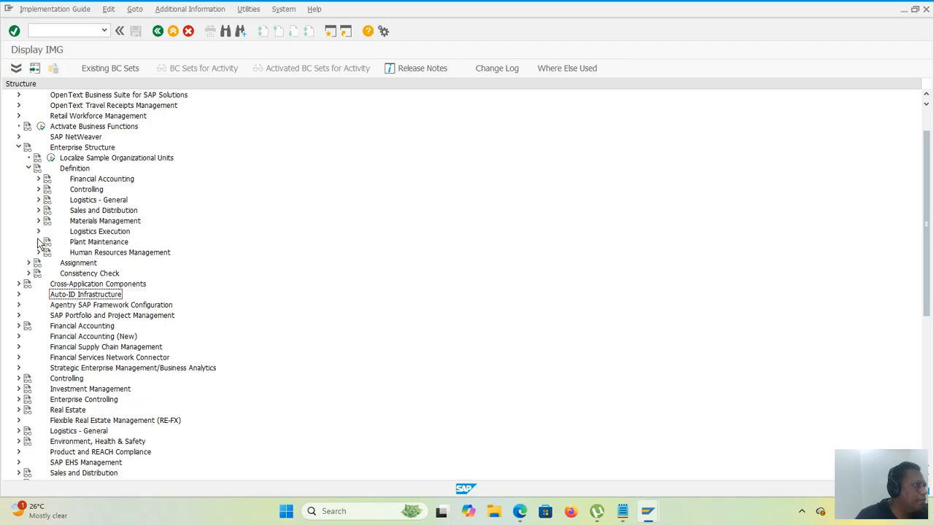
pyautogui.click(28, 168)
pyautogui.click(18, 148)
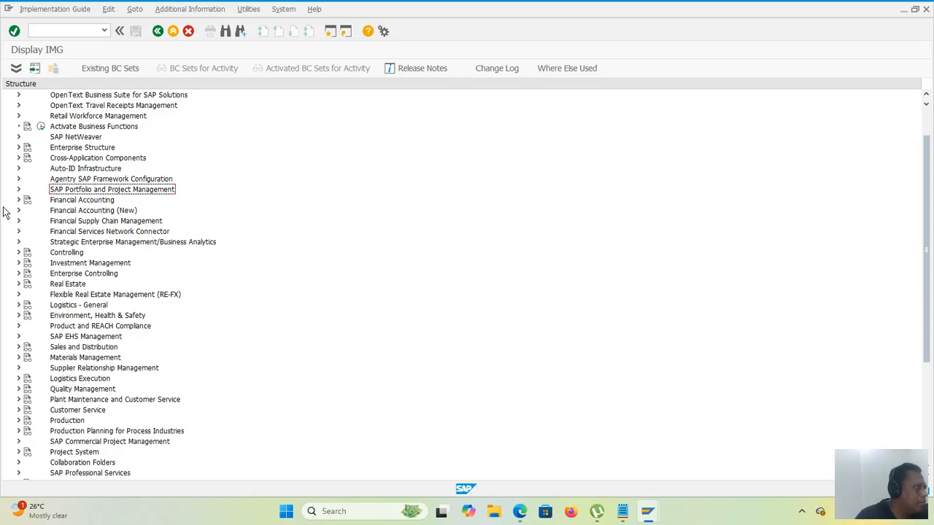
# Step: Open the Create Purchasing Groups activity within the Purchasing section of Materials Management
pyautogui.click(19, 358)
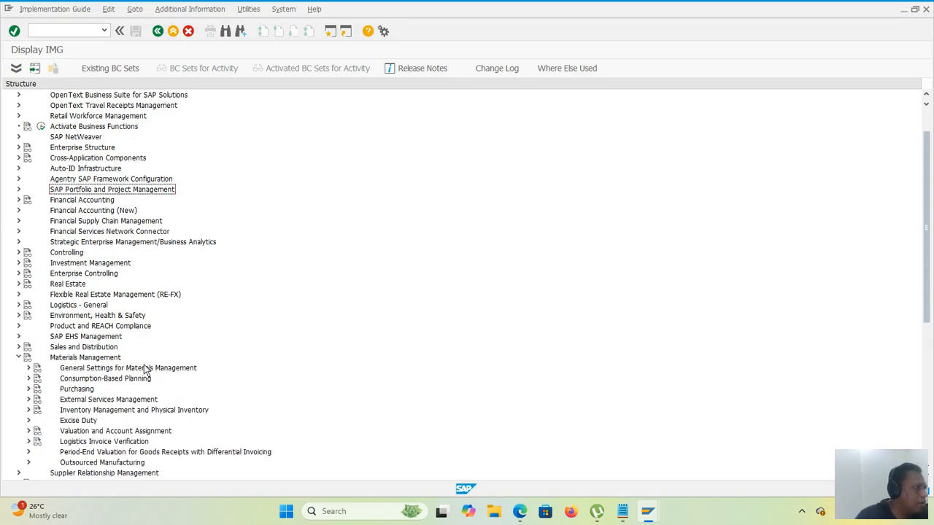
pyautogui.scroll(-1, 179, 356)
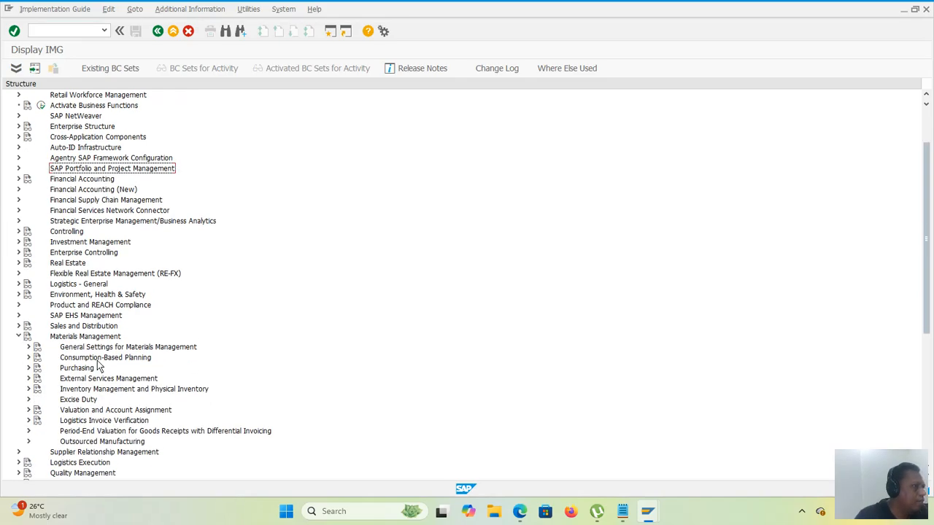
pyautogui.click(30, 370)
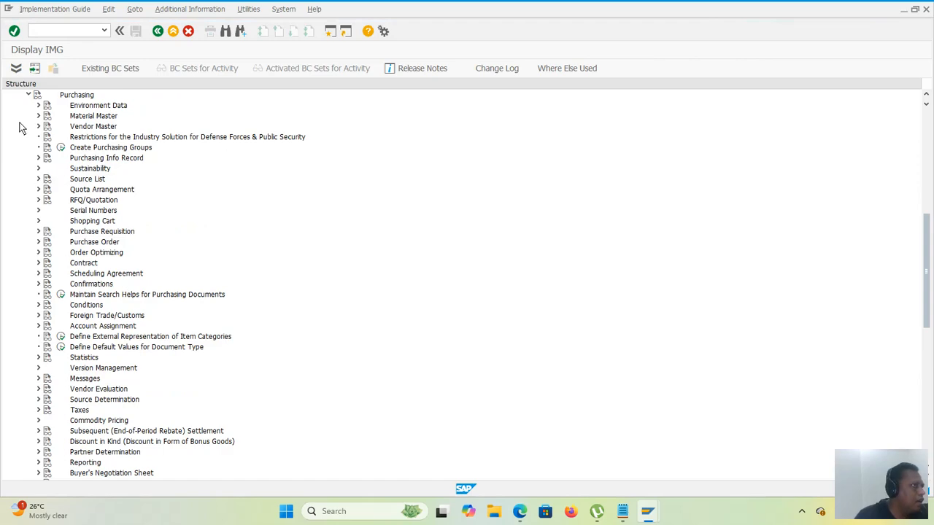
pyautogui.click(61, 148)
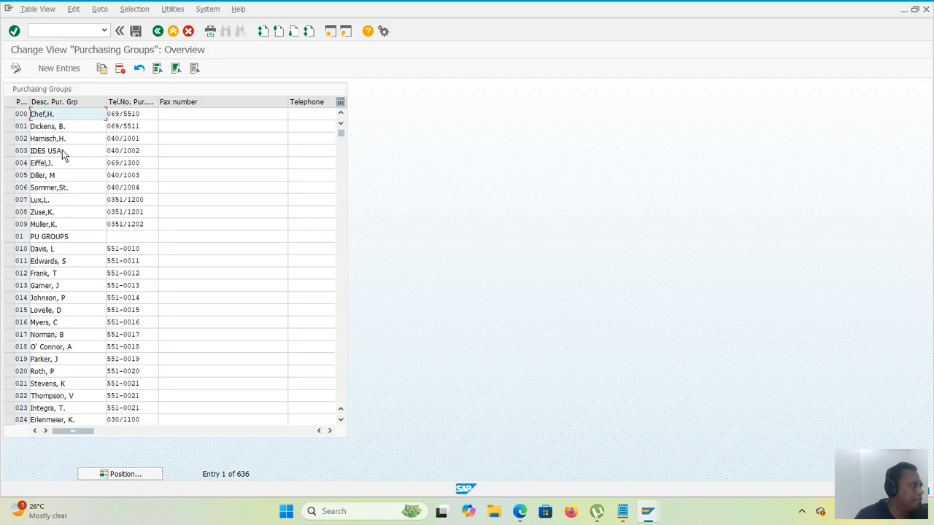
# Step: Add a new purchasing group entry with the code 888 and the description "pur grp 5010 abc"
pyautogui.click(64, 68)
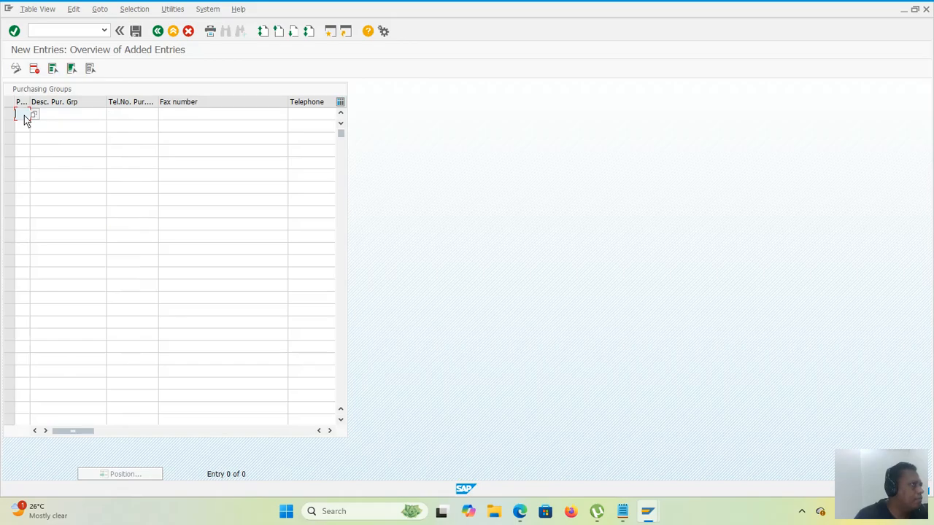
pyautogui.click(34, 115)
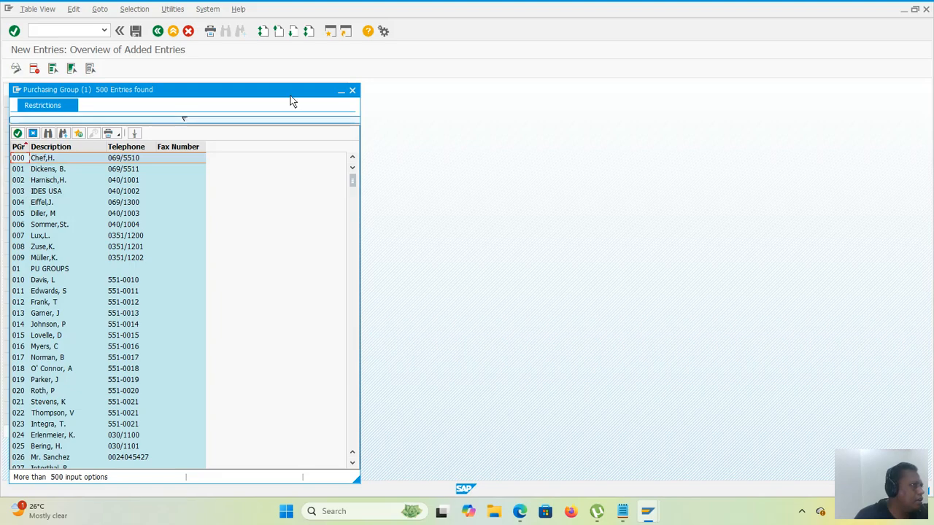
pyautogui.click(353, 91)
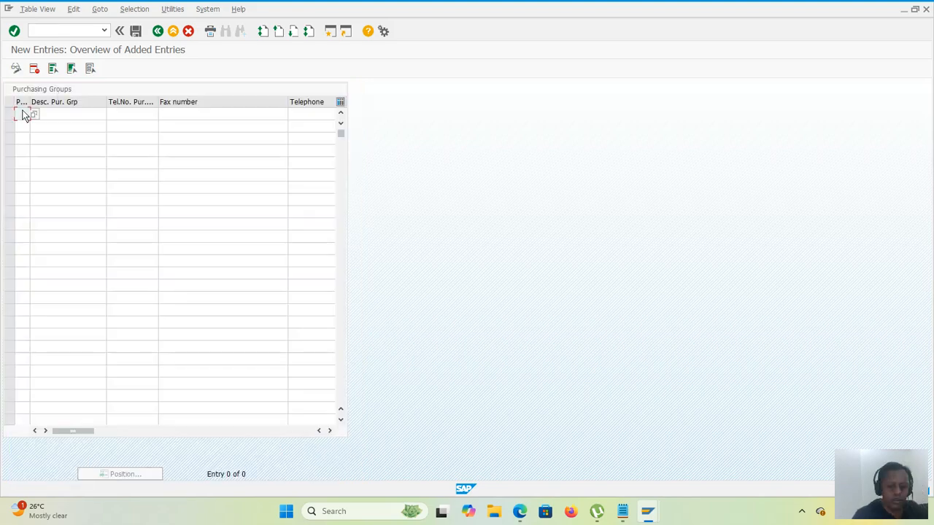
pyautogui.write('888')
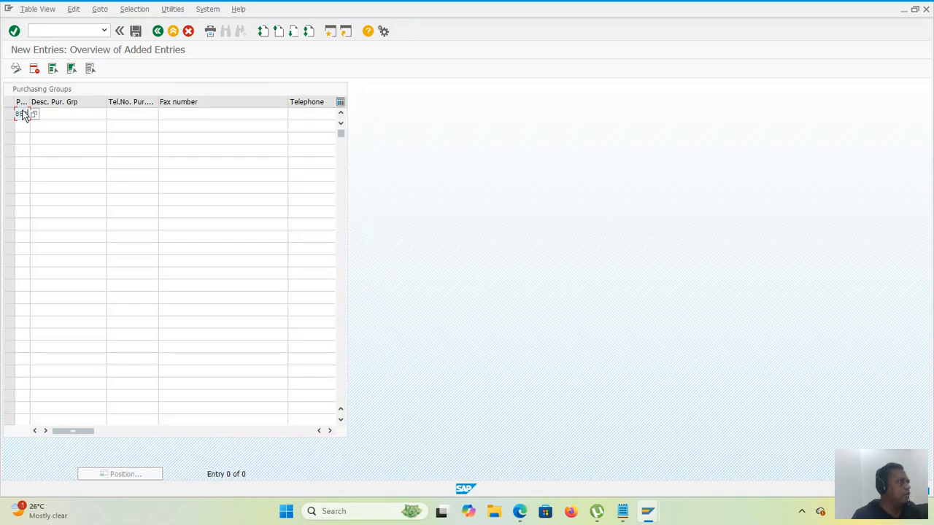
pyautogui.click(52, 120)
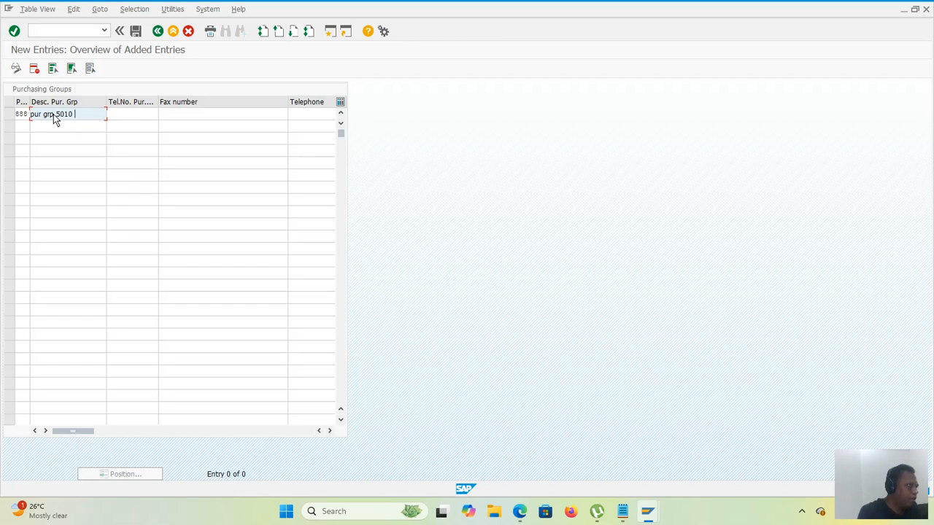
pyautogui.write('c')
pyautogui.press('Return')
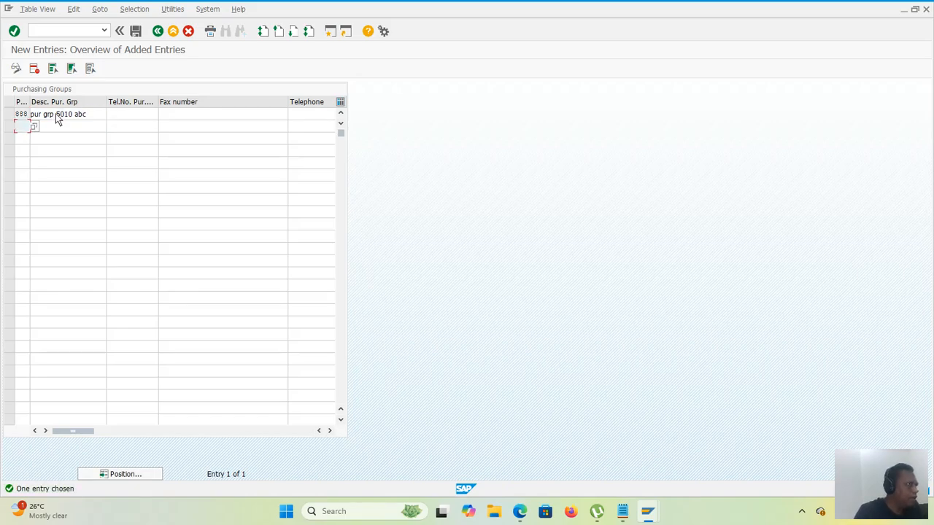
# Step: Enter the purchasing group's phone number and its separate telephone number in the entry for group 888
pyautogui.click(152, 115)
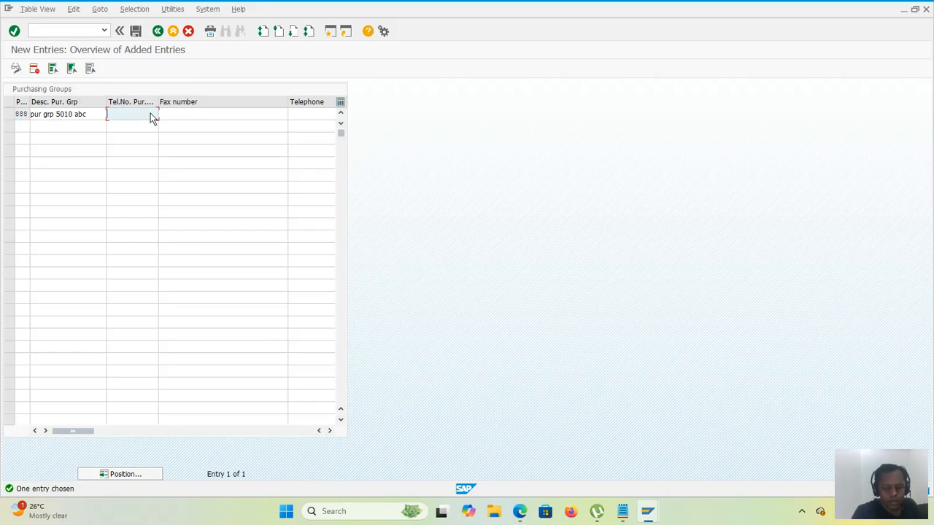
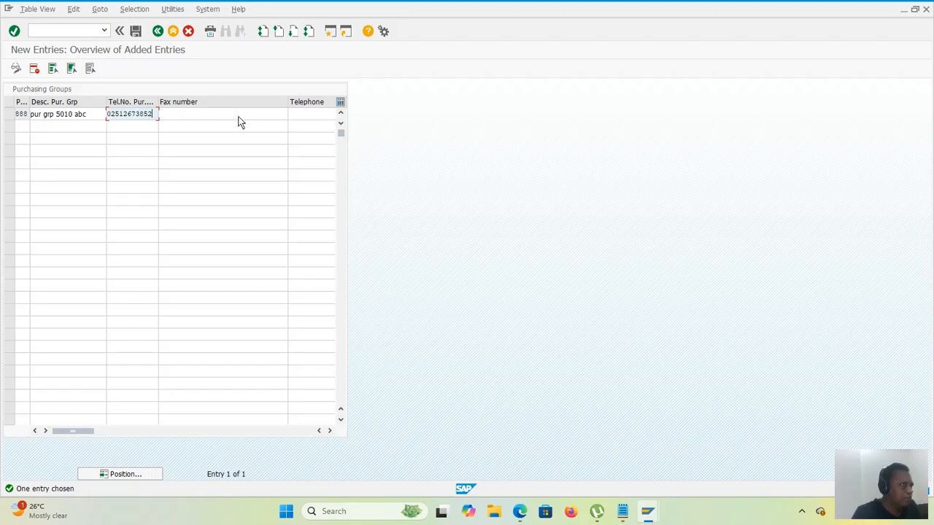
pyautogui.click(301, 115)
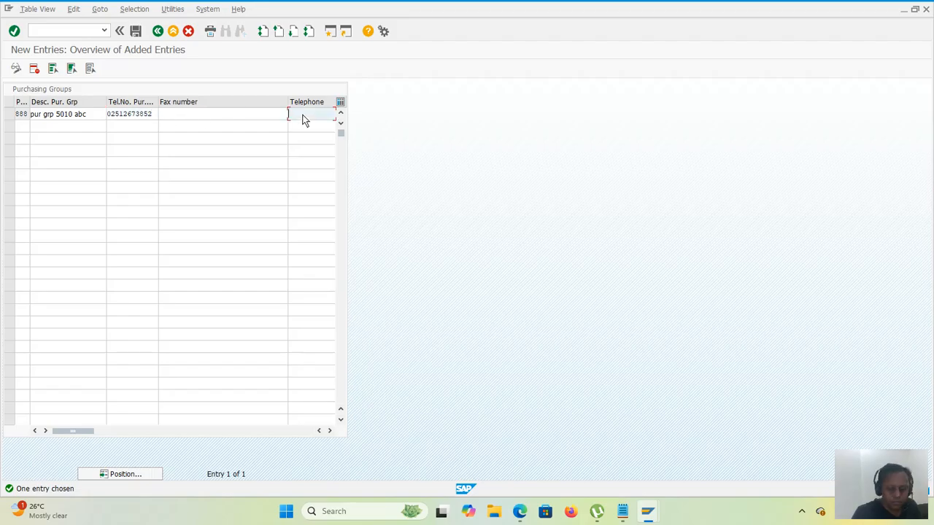
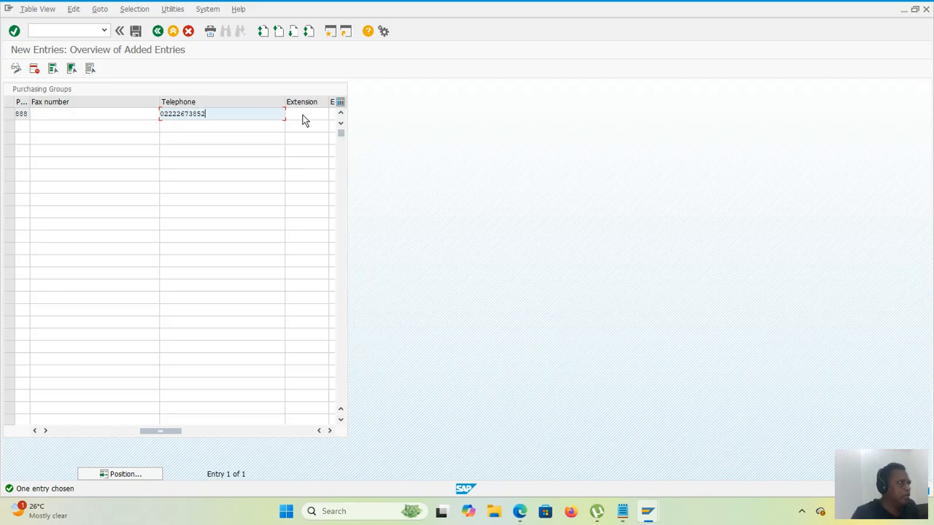
# Step: Save purchasing group 888 under the proposed customizing request and return to the customizing structure
pyautogui.click(137, 32)
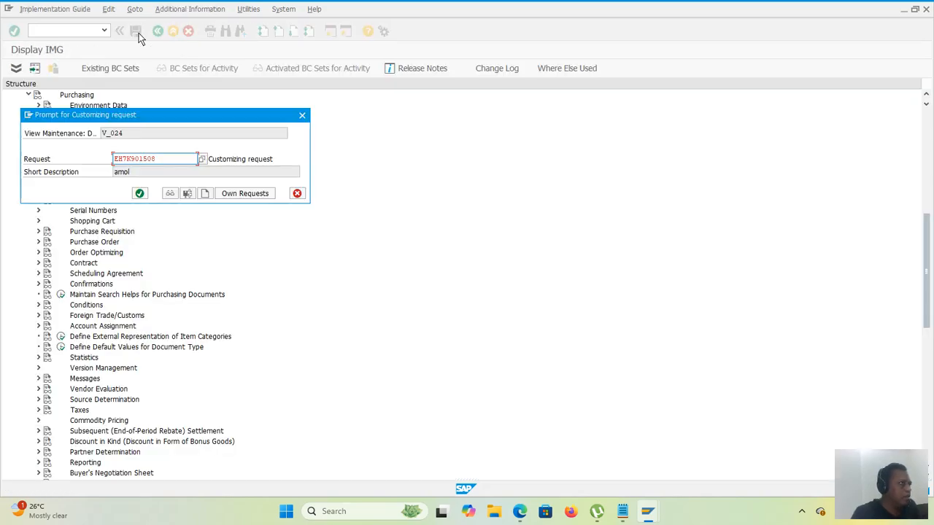
pyautogui.click(140, 194)
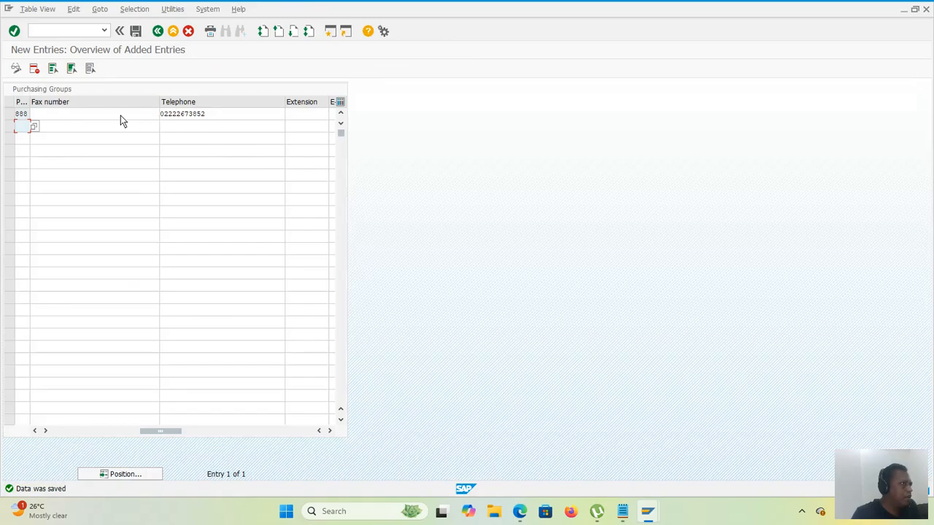
pyautogui.click(157, 32)
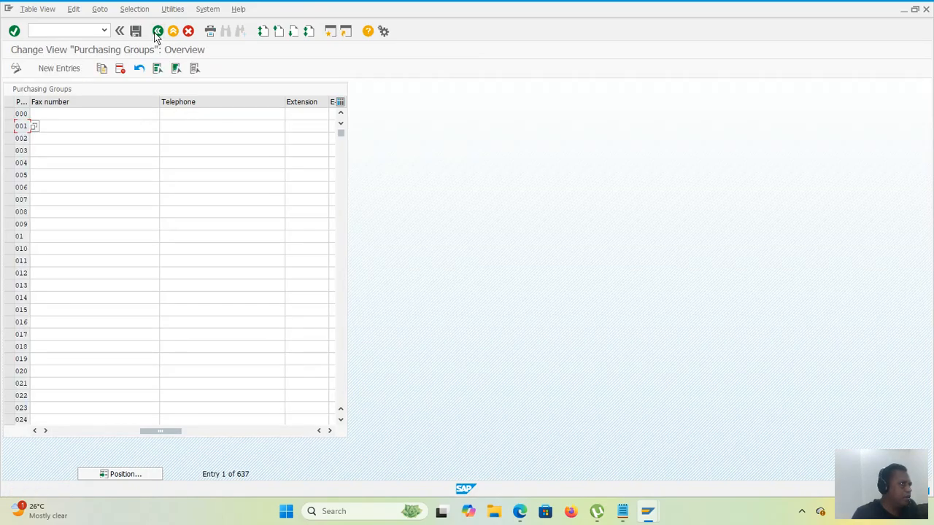
pyautogui.click(157, 32)
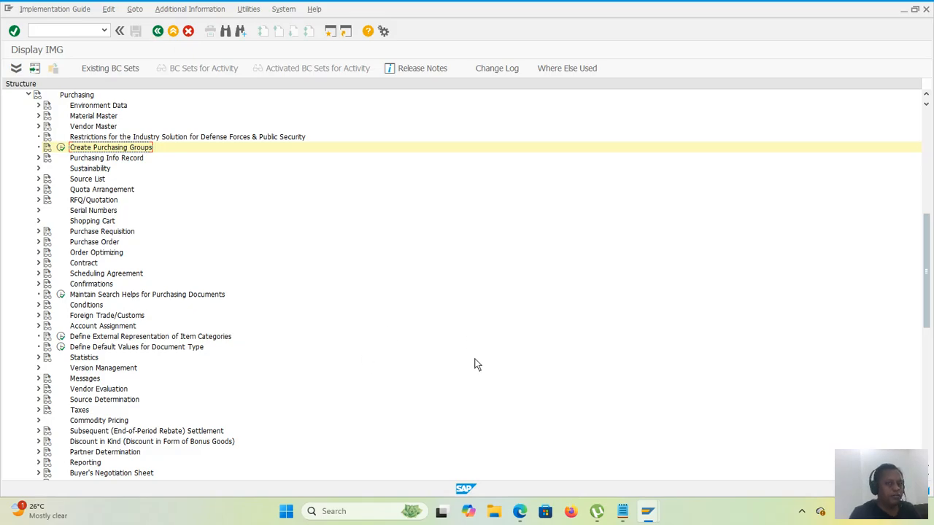
pyautogui.click(869, 498)
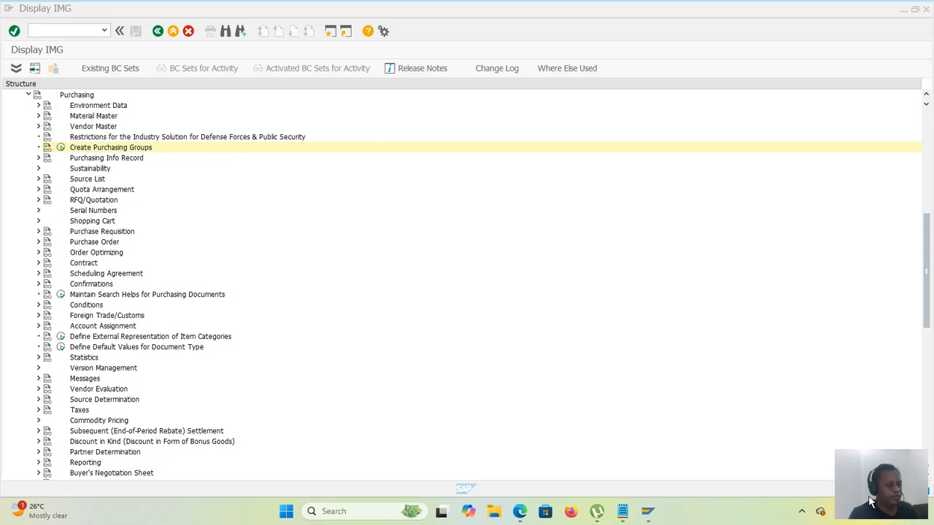